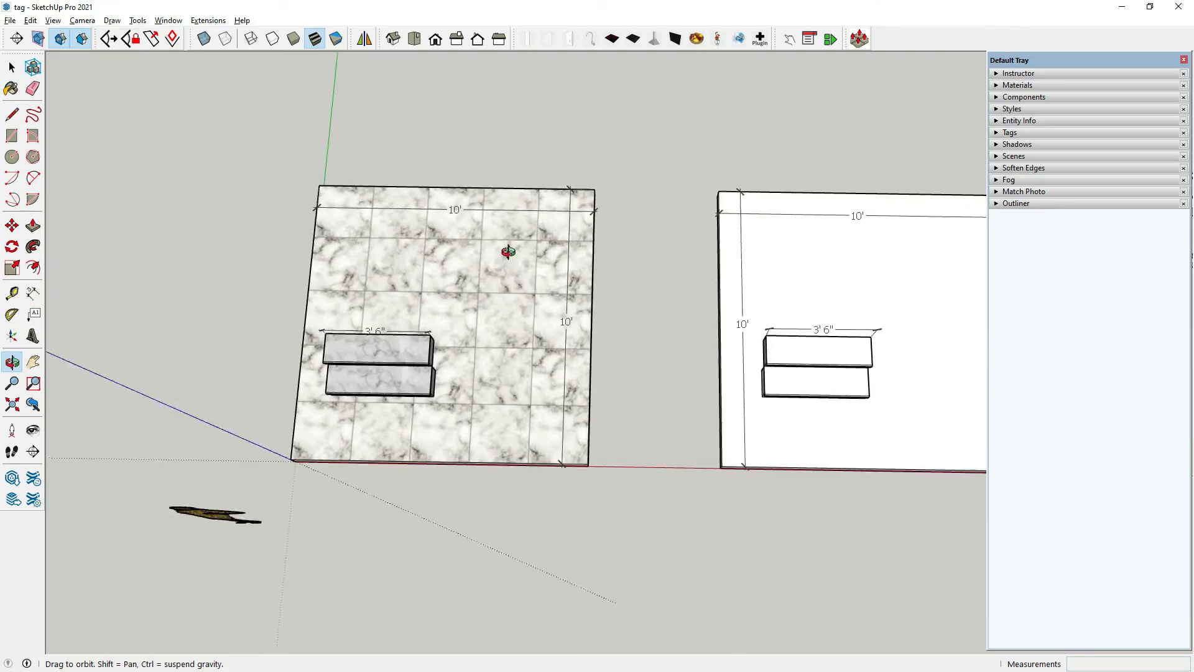
- Examine the textured and the unpainted floor-and-step models from above and from an angle
{"action": "middle_click_drag", "start_coordinate": [506, 254], "coordinate": [533, 184]}
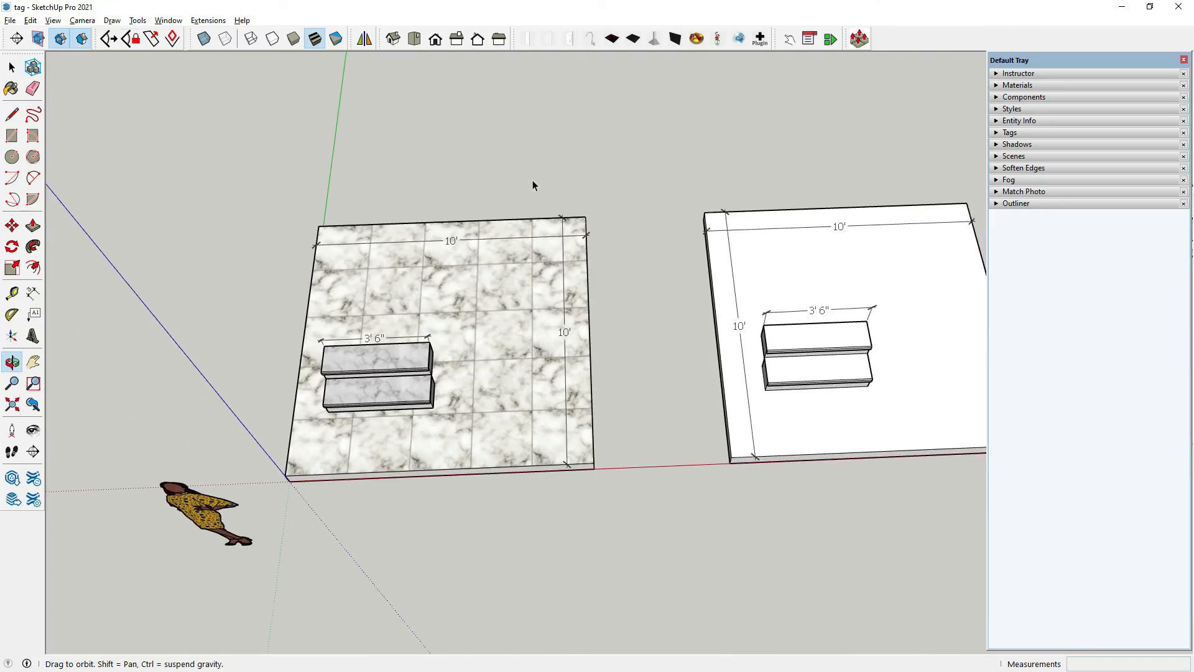
{"action": "scroll", "coordinate": [429, 435], "scroll_direction": "up", "scroll_amount": 3}
{"action": "mouse_move", "coordinate": [429, 435]}
{"action": "middle_mouse_down"}
{"action": "mouse_move", "coordinate": [402, 242]}
{"action": "mouse_move", "coordinate": [371, 242]}
{"action": "middle_mouse_up"}
{"action": "scroll", "coordinate": [293, 380], "scroll_direction": "down", "scroll_amount": 3}
{"action": "scroll", "coordinate": [703, 398], "scroll_direction": "up", "scroll_amount": 3}
{"action": "middle_click_drag", "start_coordinate": [702, 399], "coordinate": [518, 277]}
{"action": "scroll", "coordinate": [413, 302], "scroll_direction": "down", "scroll_amount": 2}
{"action": "scroll", "coordinate": [412, 289], "scroll_direction": "up", "scroll_amount": 2}
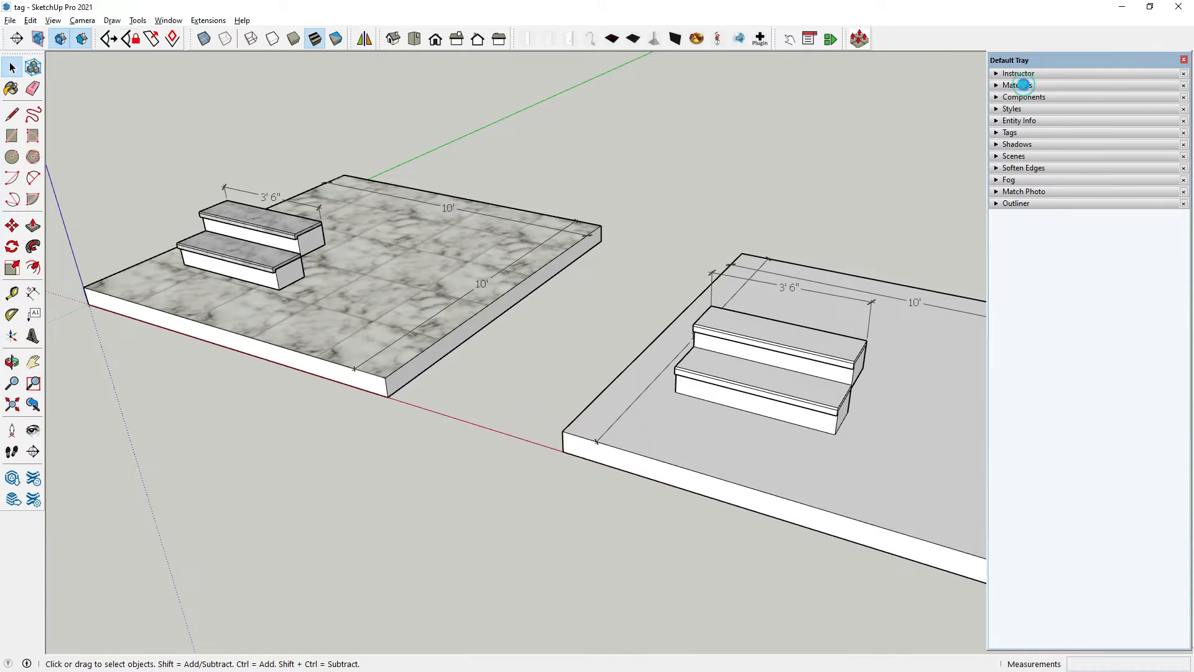
- Sample the Marble Carrara Gold Floor Tile from the textured floor and paint the unpainted floor slab with it
{"action": "left_click", "coordinate": [1020, 85]}
{"action": "left_click", "coordinate": [1181, 147]}
{"action": "left_click", "coordinate": [559, 281]}
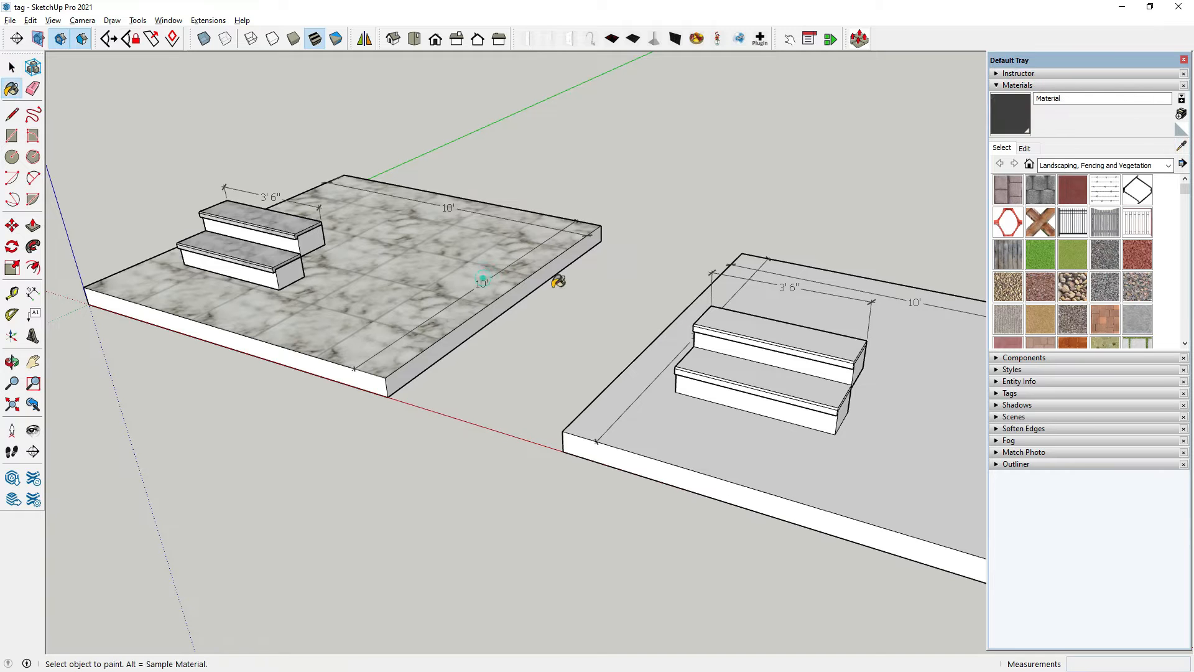
{"action": "left_click", "coordinate": [800, 433]}
{"action": "scroll", "coordinate": [882, 394], "scroll_direction": "up", "scroll_amount": 4}
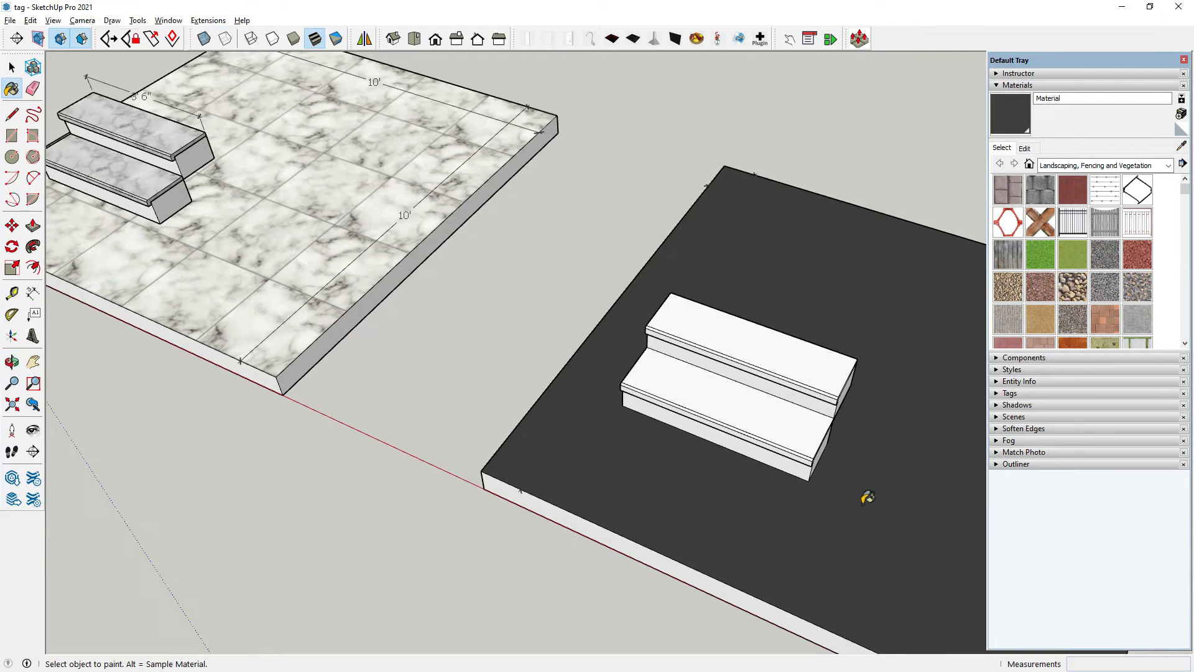
{"action": "left_click", "coordinate": [1181, 146]}
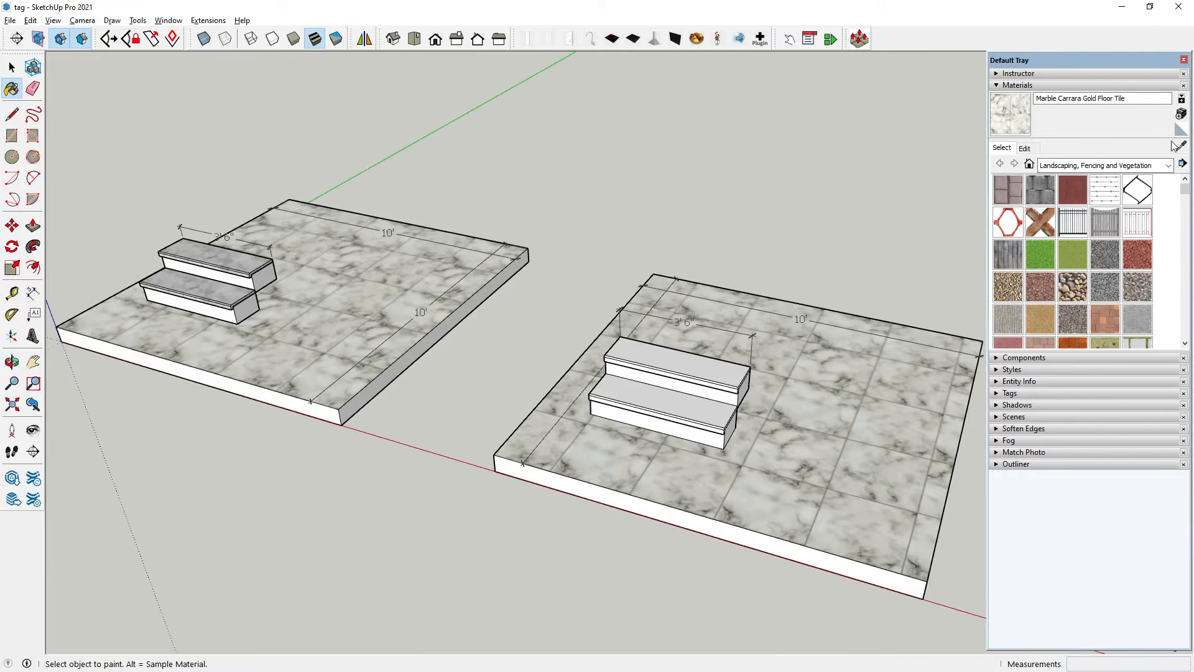
- Sample Carrera Marble from the textured steps and paint the upper and lower treads of the unpainted steps
{"action": "left_click", "coordinate": [1177, 147]}
{"action": "left_click", "coordinate": [224, 290]}
{"action": "scroll", "coordinate": [740, 411], "scroll_direction": "up", "scroll_amount": 5}
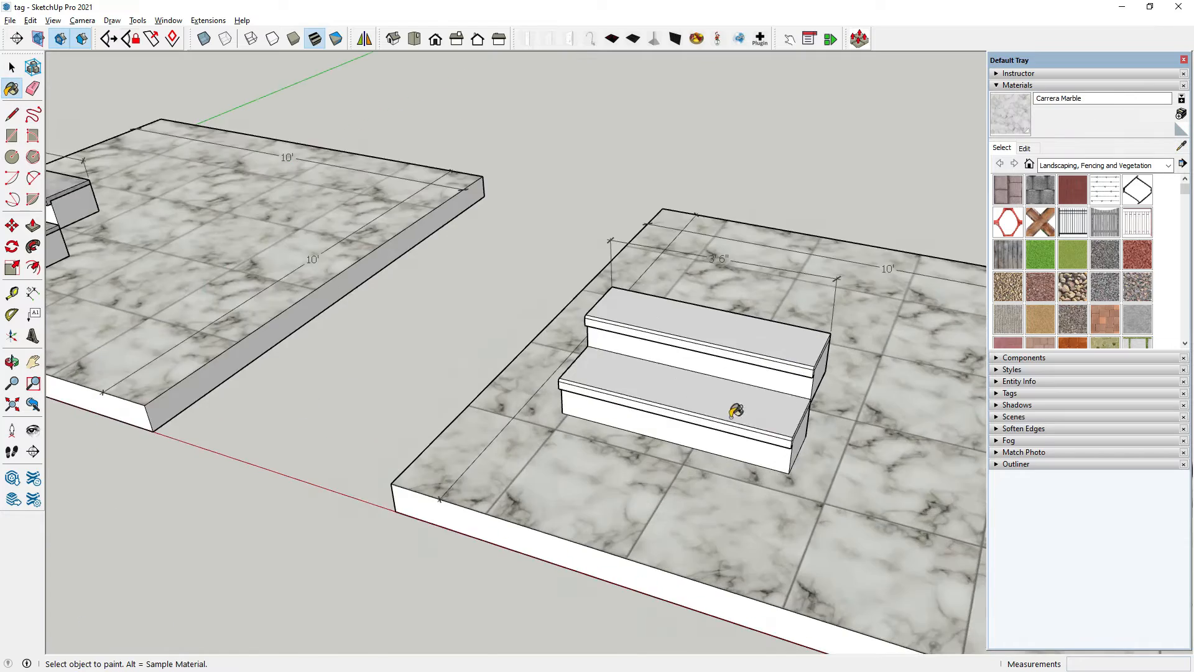
{"action": "left_click", "coordinate": [770, 433]}
{"action": "middle_click_drag", "start_coordinate": [689, 451], "coordinate": [629, 504]}
{"action": "left_click", "coordinate": [826, 290]}
{"action": "left_click", "coordinate": [821, 336]}
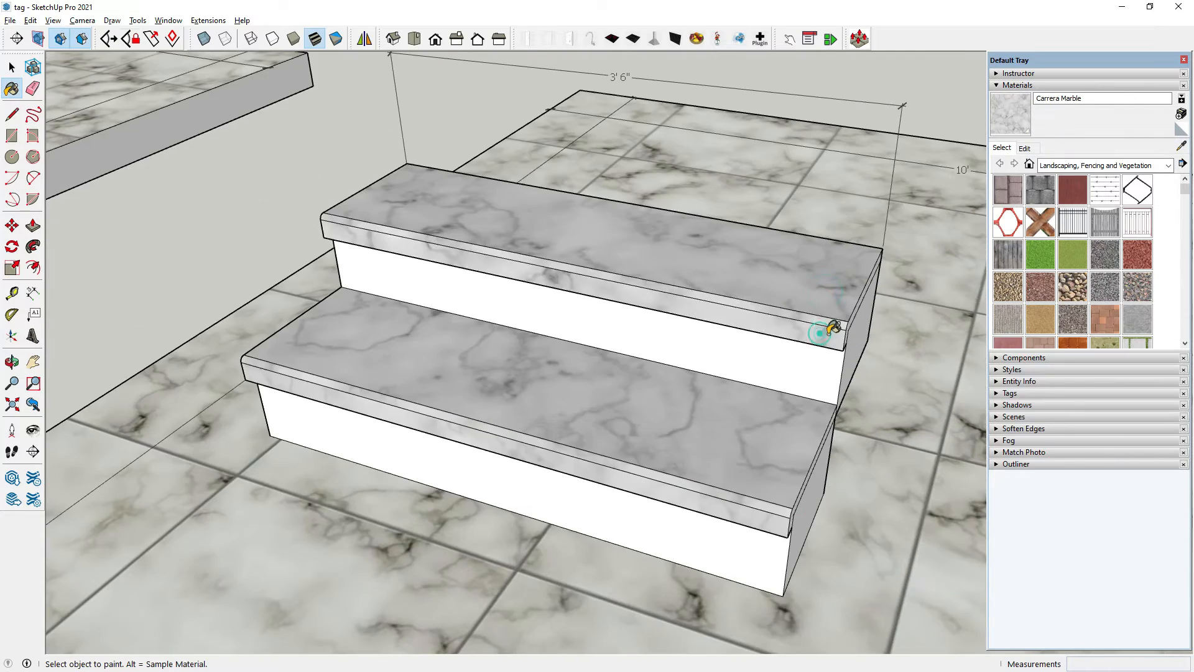
- Paint the remaining small edge faces of the second model's treads with Carrera Marble and return to the Select tool
{"action": "middle_click_drag", "start_coordinate": [821, 335], "coordinate": [634, 295]}
{"action": "left_click", "coordinate": [807, 343]}
{"action": "left_click", "coordinate": [730, 514]}
{"action": "middle_click_drag", "start_coordinate": [467, 489], "coordinate": [709, 429]}
{"action": "left_click", "coordinate": [536, 572]}
{"action": "left_click", "coordinate": [428, 422]}
{"action": "scroll", "coordinate": [497, 407], "scroll_direction": "down", "scroll_amount": 5}
{"action": "mouse_move", "coordinate": [578, 385]}
{"action": "middle_mouse_down"}
{"action": "mouse_move", "coordinate": [448, 464]}
{"action": "mouse_move", "coordinate": [372, 466]}
{"action": "middle_mouse_up"}
{"action": "scroll", "coordinate": [448, 464], "scroll_direction": "down", "scroll_amount": 2}
{"action": "left_click", "coordinate": [12, 67]}
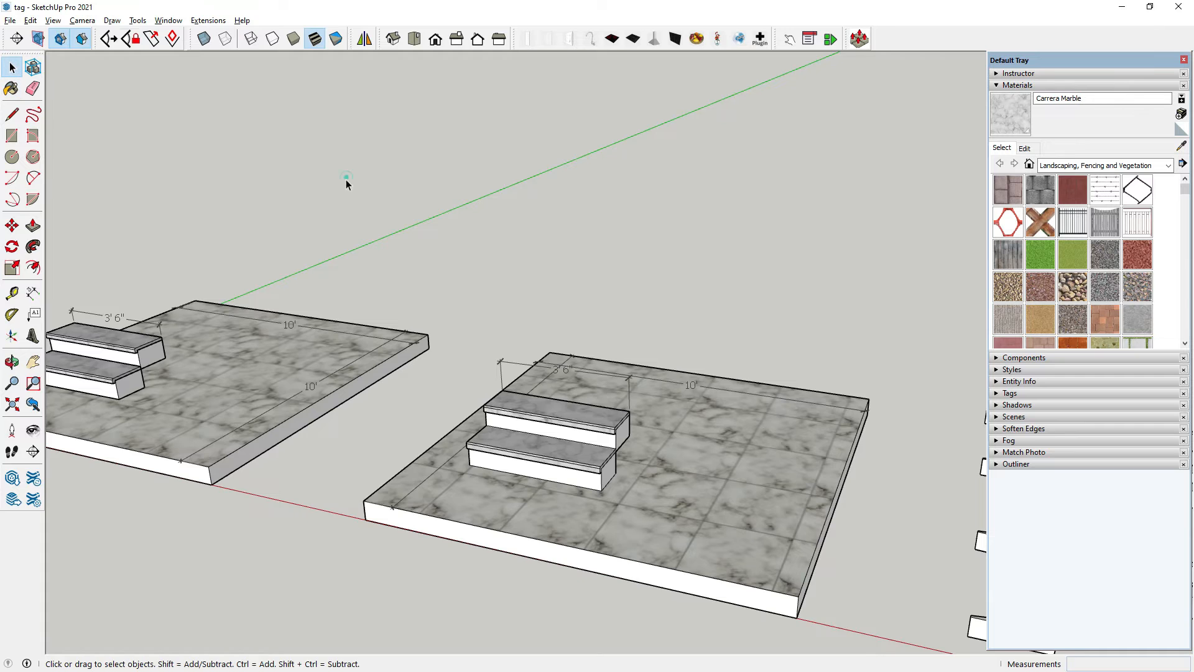
- Put away the materials browser and show the model's tag list
{"action": "middle_click_drag", "start_coordinate": [346, 181], "coordinate": [640, 330]}
{"action": "scroll", "coordinate": [713, 317], "scroll_direction": "down", "scroll_amount": 5}
{"action": "scroll", "coordinate": [434, 383], "scroll_direction": "up", "scroll_amount": 4}
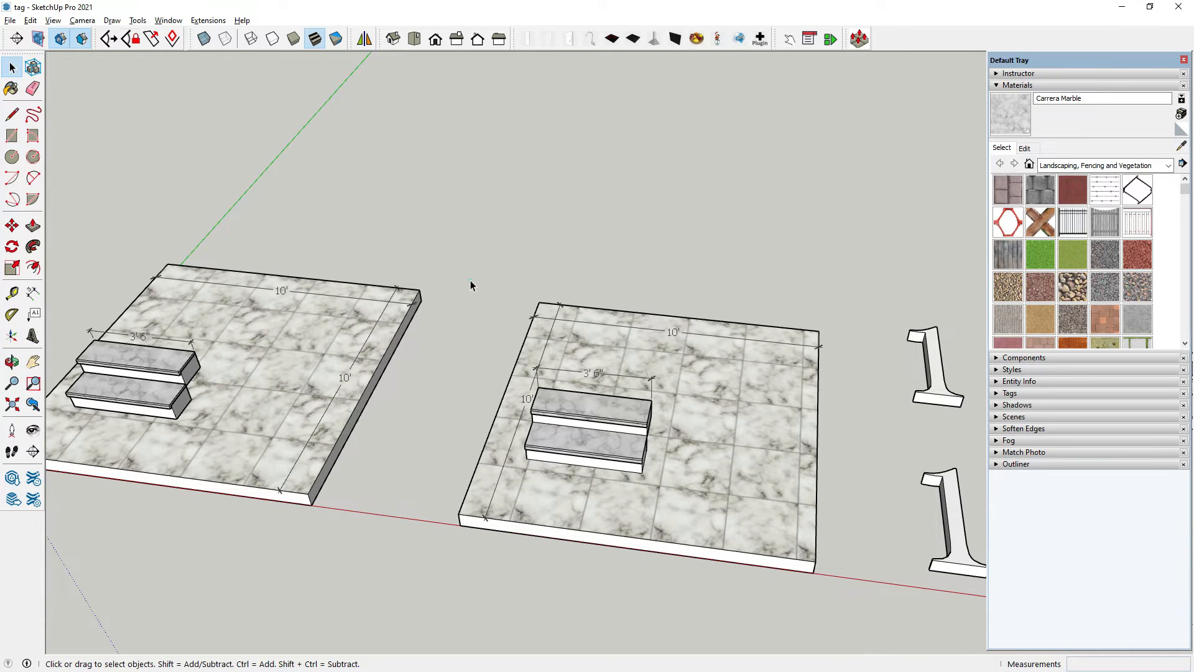
{"action": "left_click", "coordinate": [999, 85]}
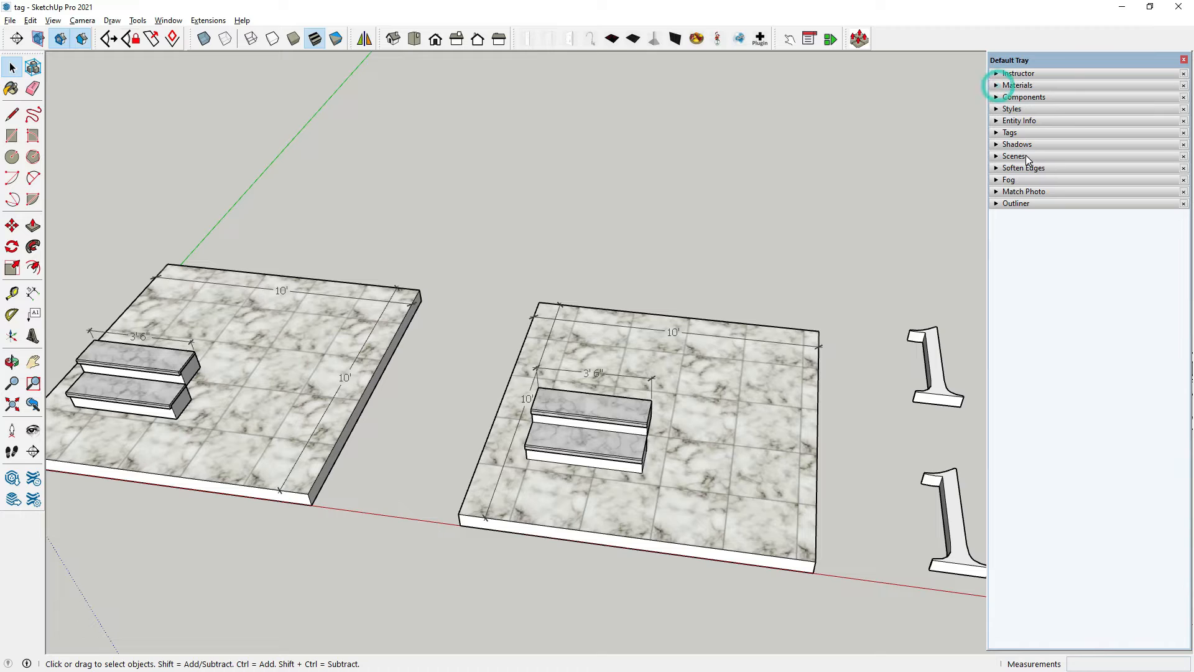
{"action": "left_click", "coordinate": [1011, 133]}
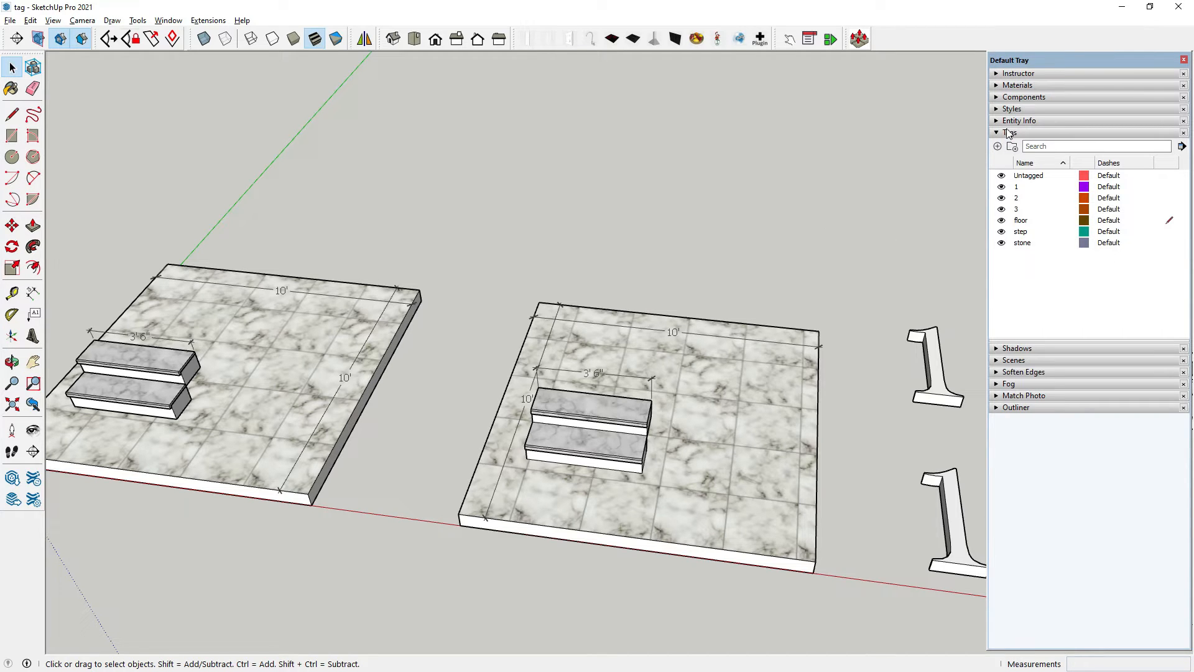
- Review which dialogs are enabled for the Default Tray in the tray manager, then close it
{"action": "right_click", "coordinate": [1049, 63]}
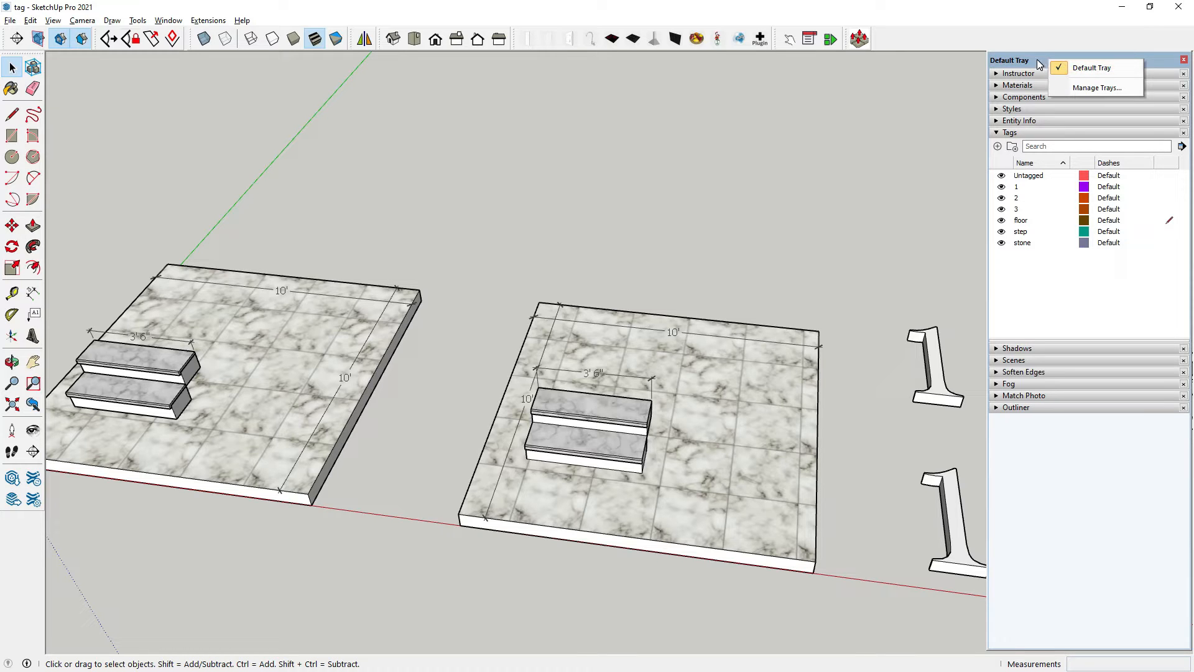
{"action": "left_click", "coordinate": [1075, 89]}
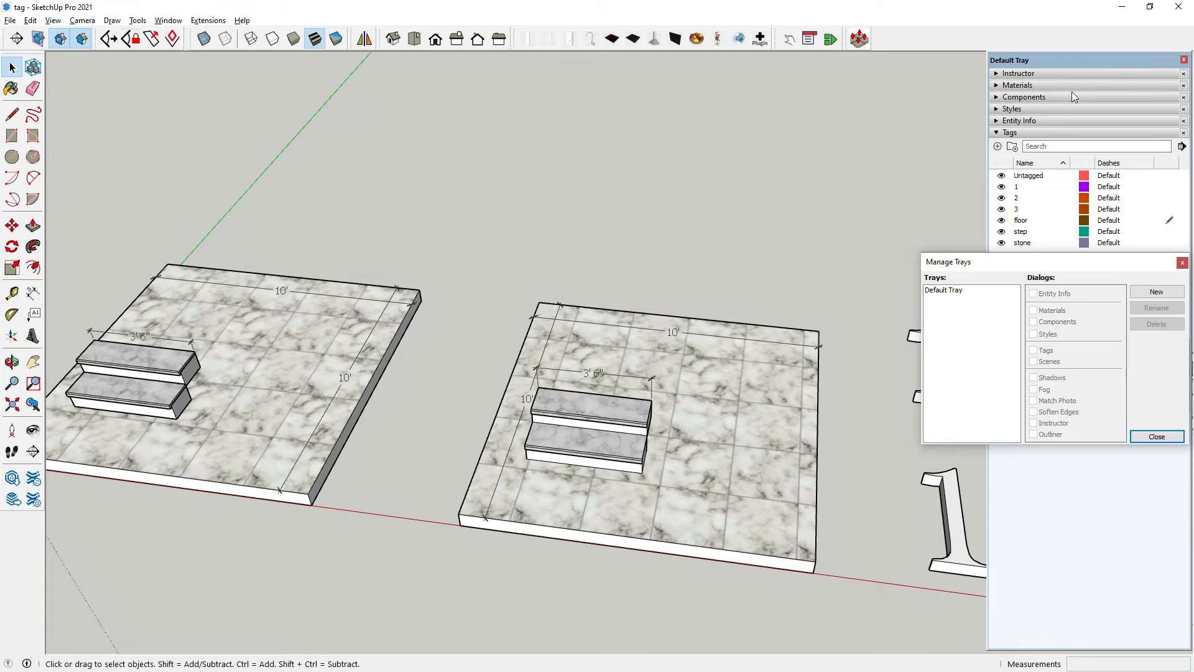
{"action": "left_click", "coordinate": [944, 291]}
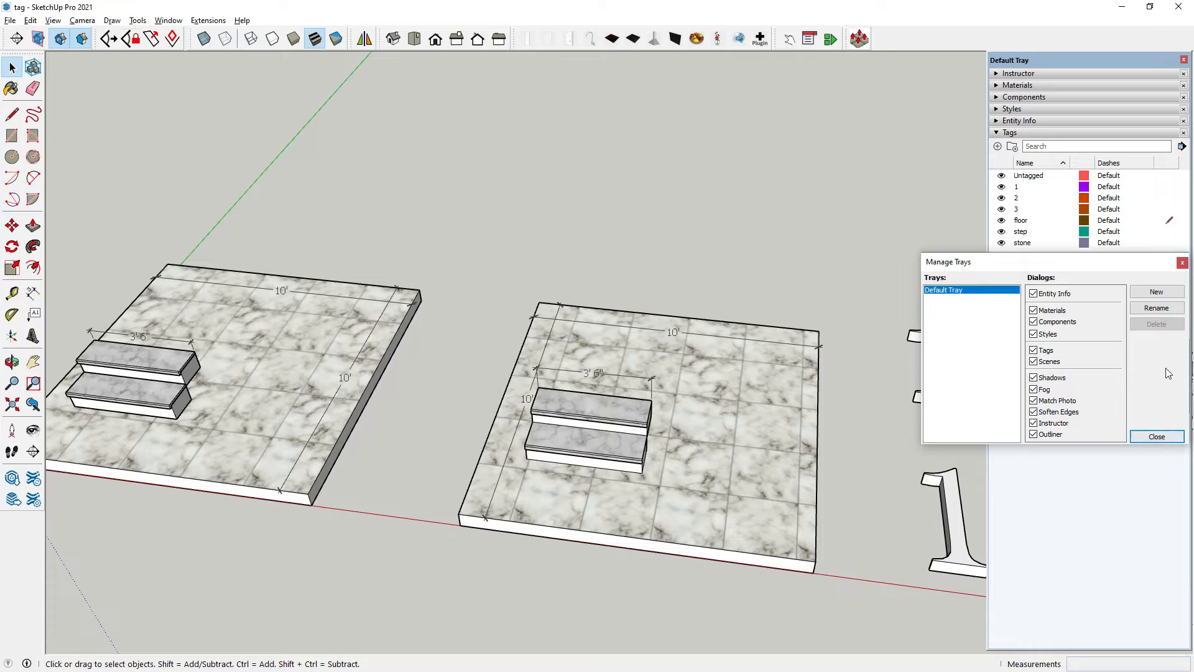
{"action": "left_click", "coordinate": [1170, 437]}
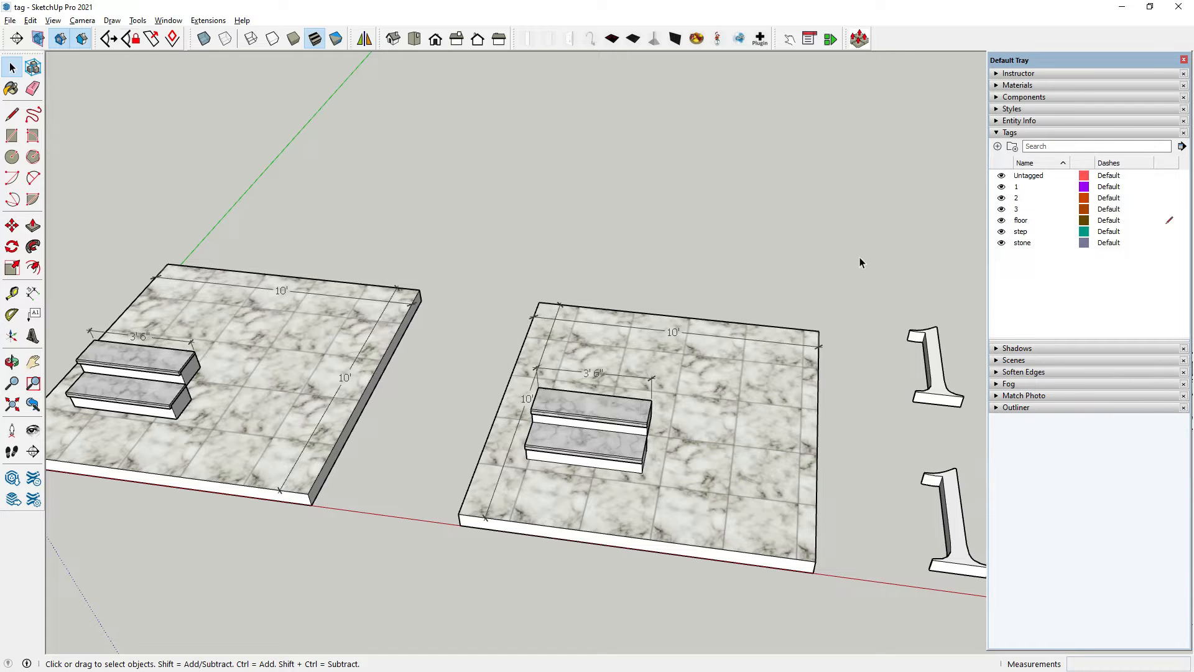
- Examine the scale figure and the first floor-and-step model alongside the tag list, selecting and deselecting the figure
{"action": "scroll", "coordinate": [860, 260], "scroll_direction": "down", "scroll_amount": 2}
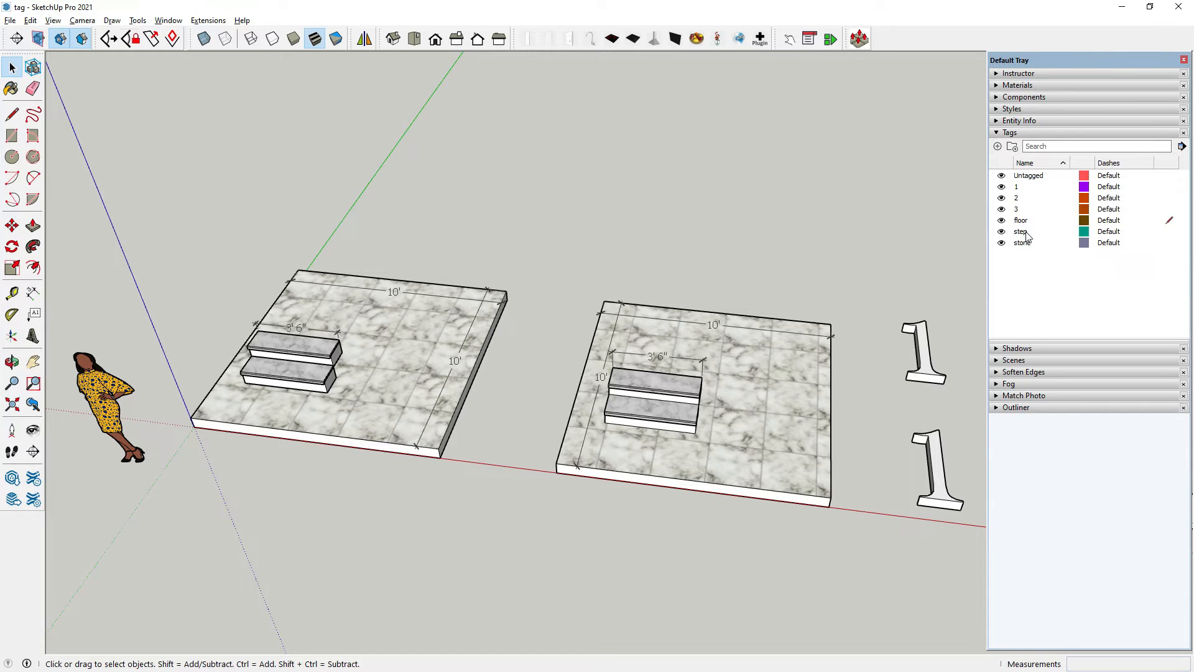
{"action": "scroll", "coordinate": [47, 419], "scroll_direction": "up", "scroll_amount": 3}
{"action": "middle_click_drag", "start_coordinate": [72, 407], "coordinate": [302, 325]}
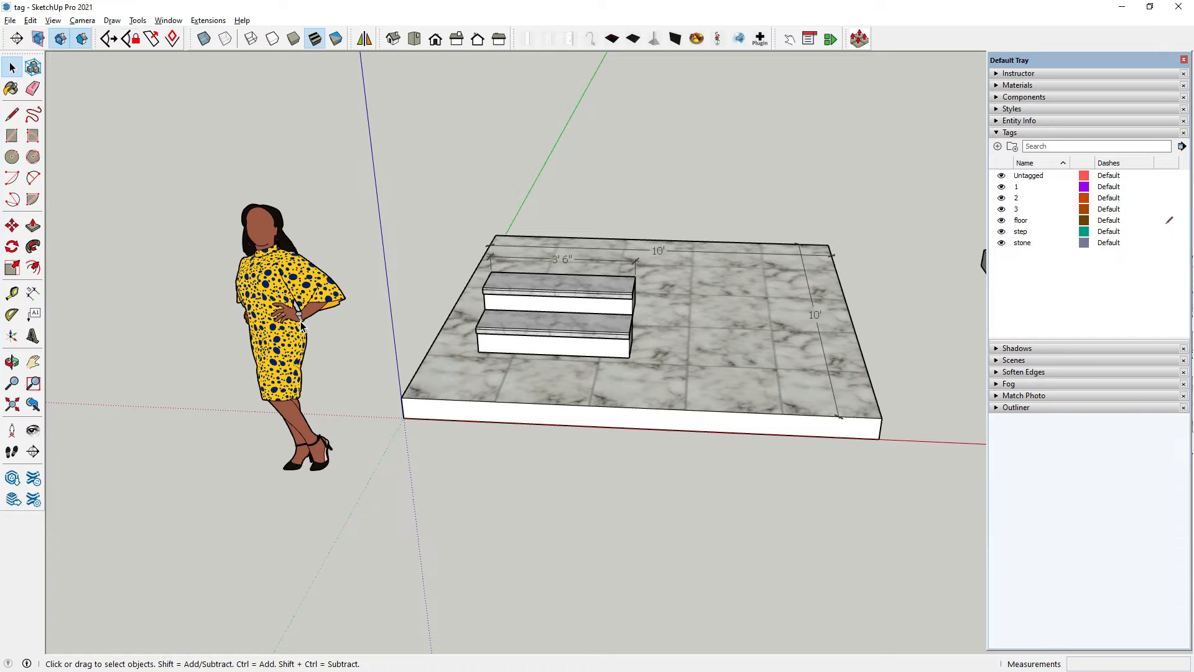
{"action": "left_click", "coordinate": [280, 294]}
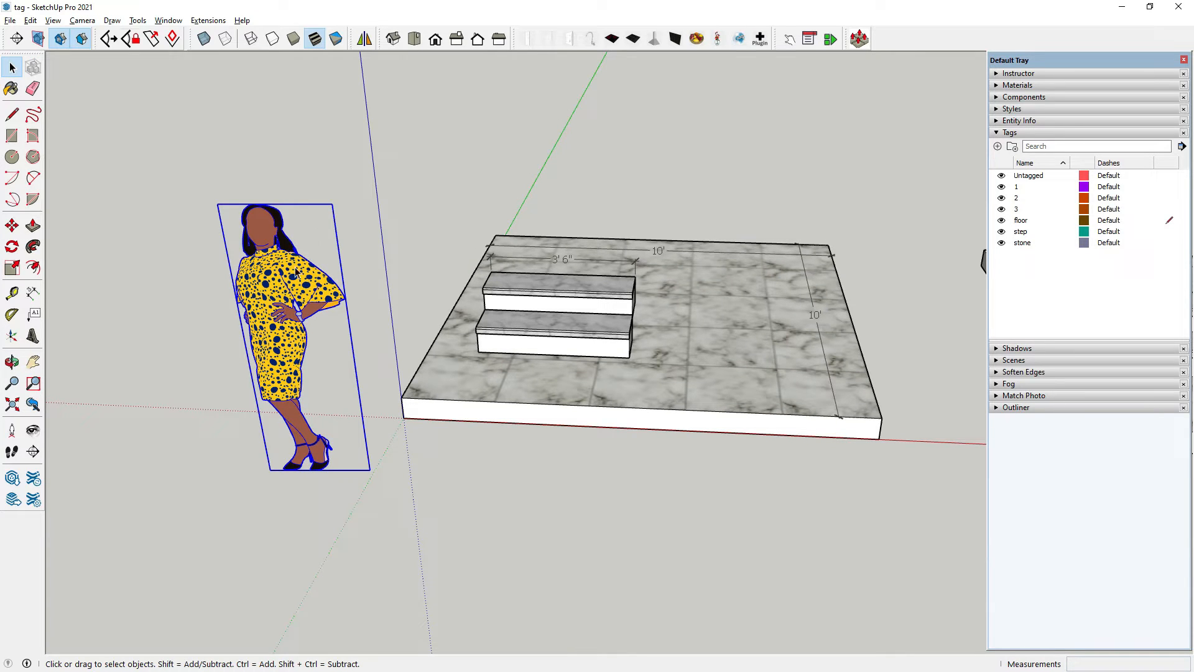
{"action": "left_click", "coordinate": [522, 455]}
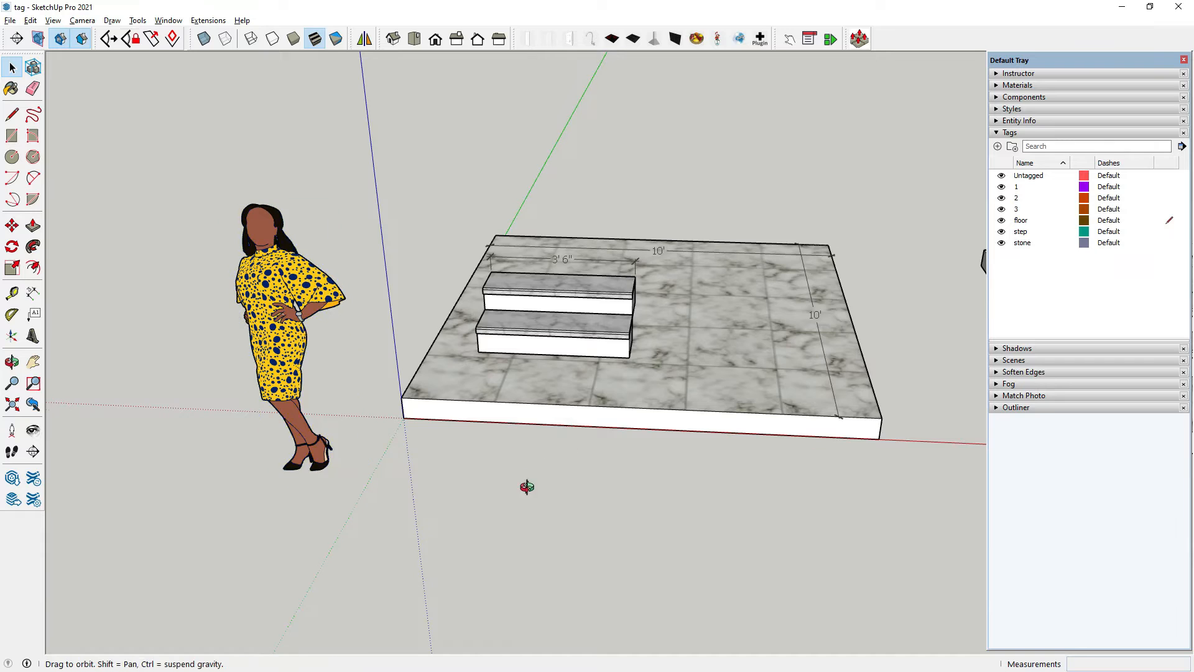
{"action": "middle_click_drag", "start_coordinate": [522, 455], "coordinate": [506, 461]}
{"action": "scroll", "coordinate": [506, 461], "scroll_direction": "down", "scroll_amount": 2}
{"action": "scroll", "coordinate": [811, 311], "scroll_direction": "up", "scroll_amount": 1}
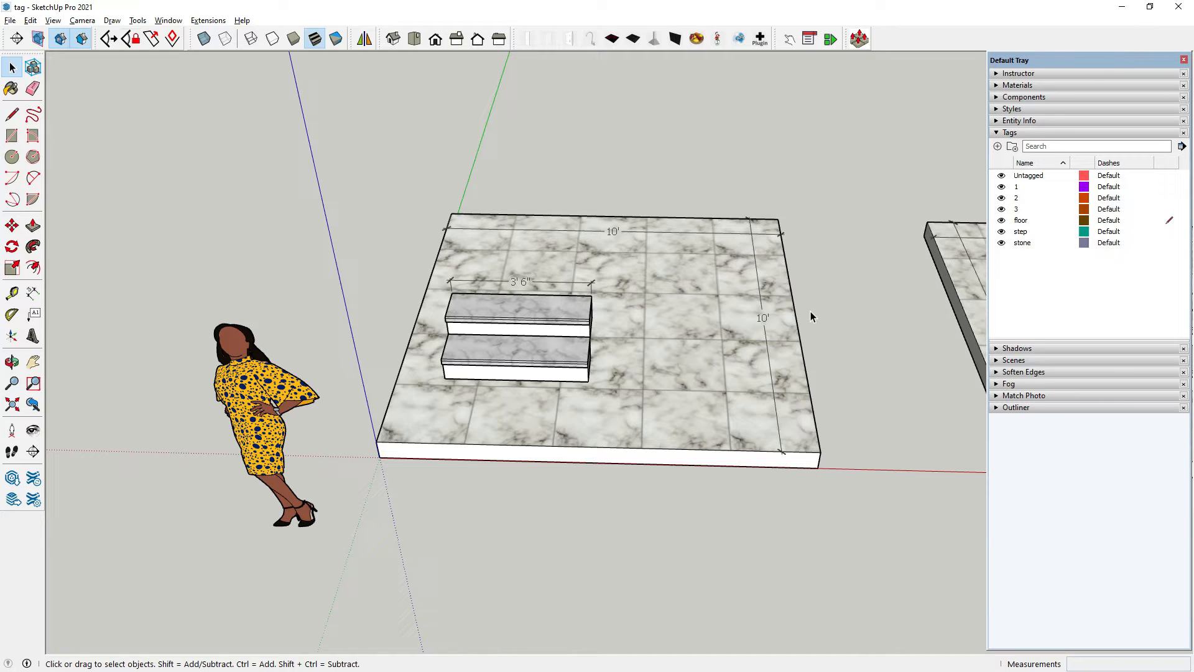
{"action": "middle_click_drag", "start_coordinate": [663, 435], "coordinate": [682, 508]}
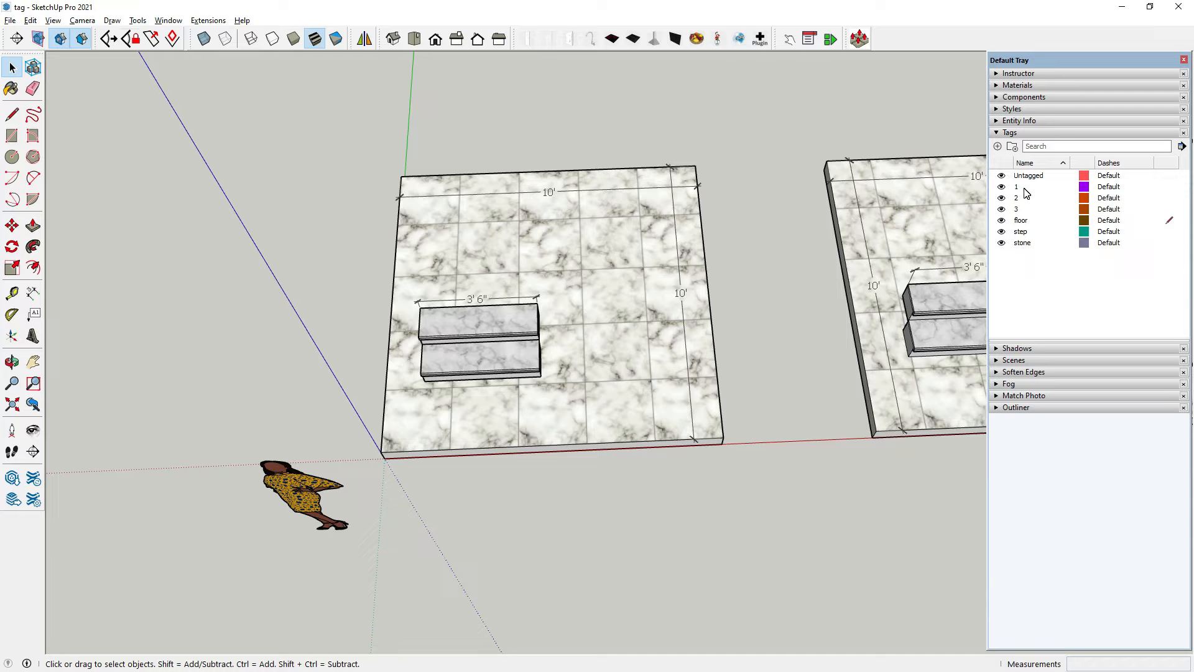
{"action": "middle_click_drag", "start_coordinate": [774, 342], "coordinate": [712, 250]}
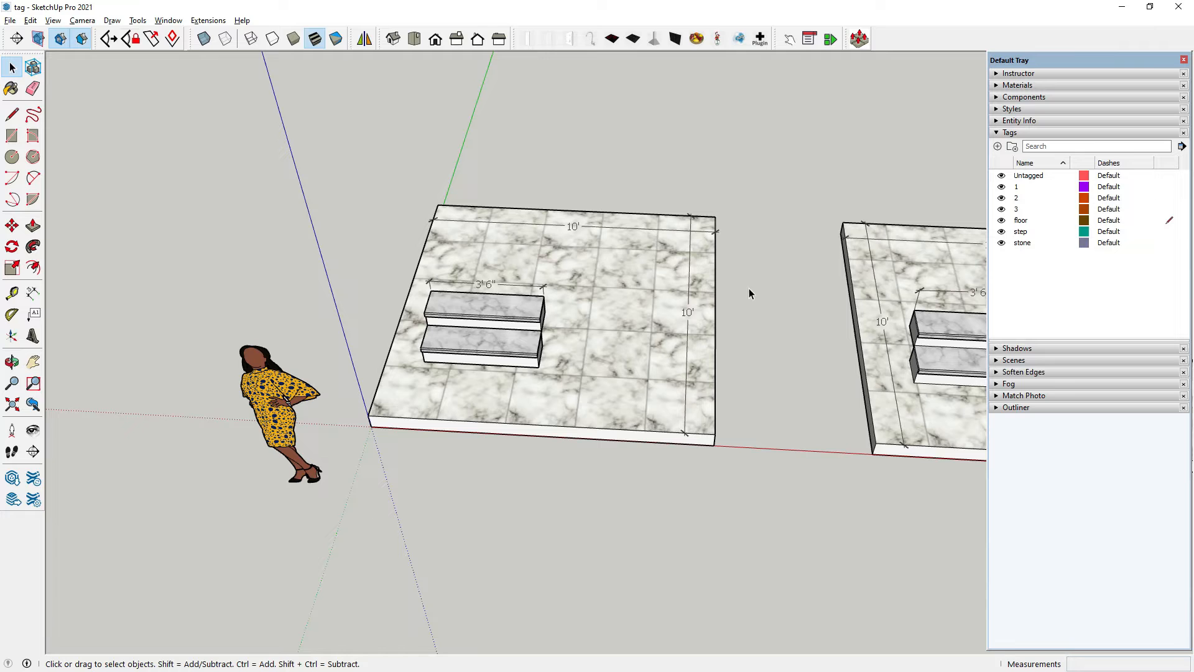
{"action": "middle_click_drag", "start_coordinate": [745, 360], "coordinate": [669, 323]}
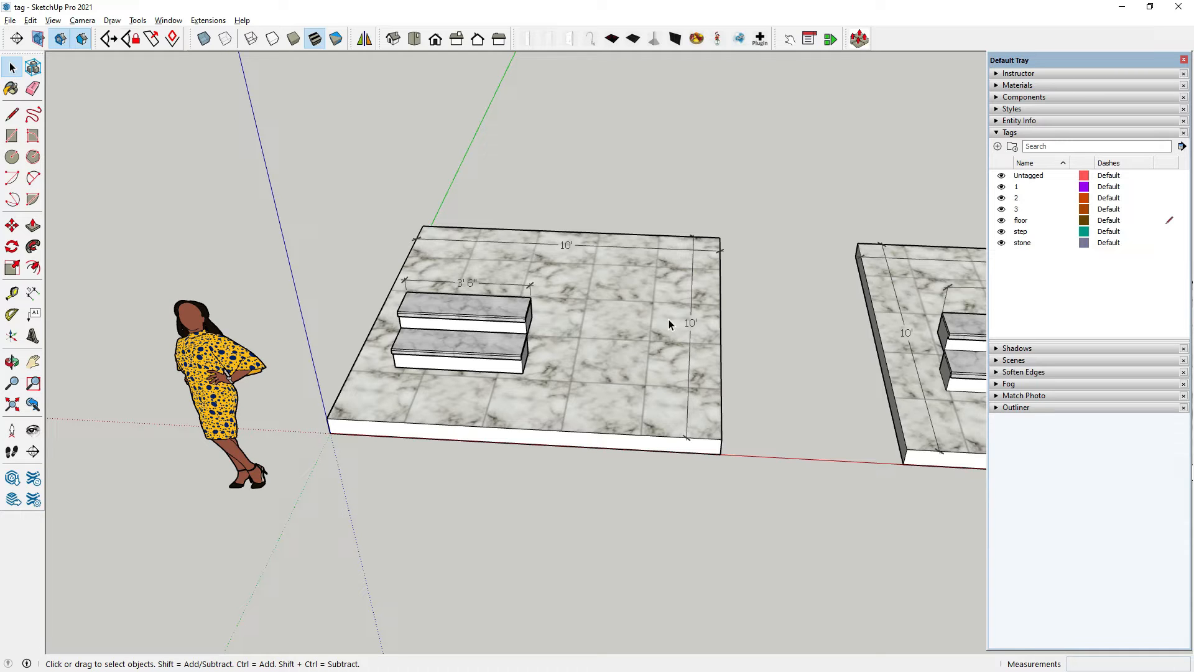
- Select the number 1 in the back row of numerals and show its entity info
{"action": "scroll", "coordinate": [669, 320], "scroll_direction": "up", "scroll_amount": 1}
{"action": "scroll", "coordinate": [478, 399], "scroll_direction": "down", "scroll_amount": 6}
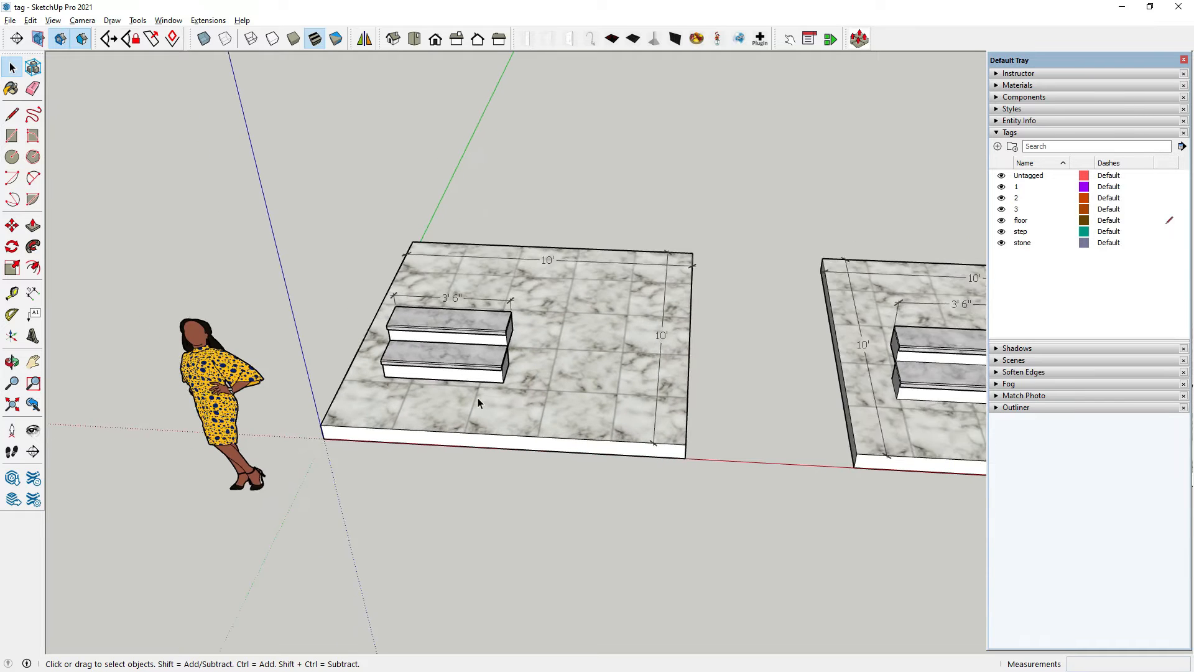
{"action": "scroll", "coordinate": [386, 404], "scroll_direction": "down", "scroll_amount": 3}
{"action": "middle_click_drag", "start_coordinate": [386, 405], "coordinate": [324, 485]}
{"action": "scroll", "coordinate": [656, 406], "scroll_direction": "up", "scroll_amount": 3}
{"action": "scroll", "coordinate": [671, 303], "scroll_direction": "up", "scroll_amount": 3}
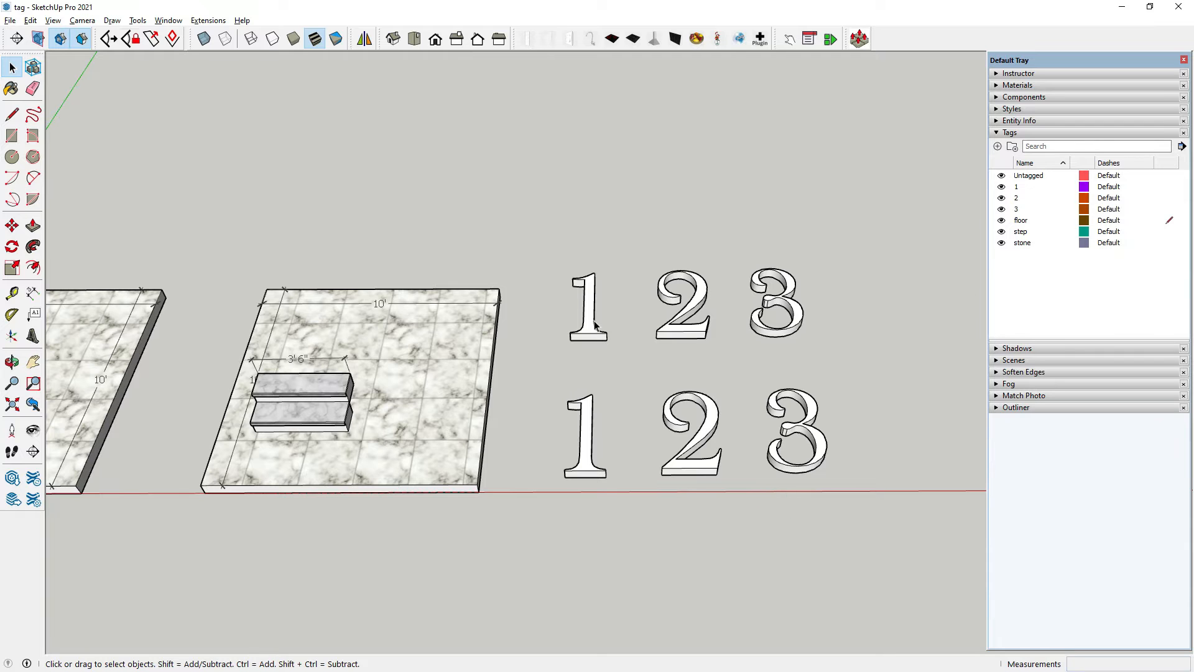
{"action": "scroll", "coordinate": [603, 319], "scroll_direction": "up", "scroll_amount": 1}
{"action": "scroll", "coordinate": [592, 381], "scroll_direction": "up", "scroll_amount": 1}
{"action": "scroll", "coordinate": [575, 317], "scroll_direction": "up", "scroll_amount": 1}
{"action": "left_click", "coordinate": [569, 299]}
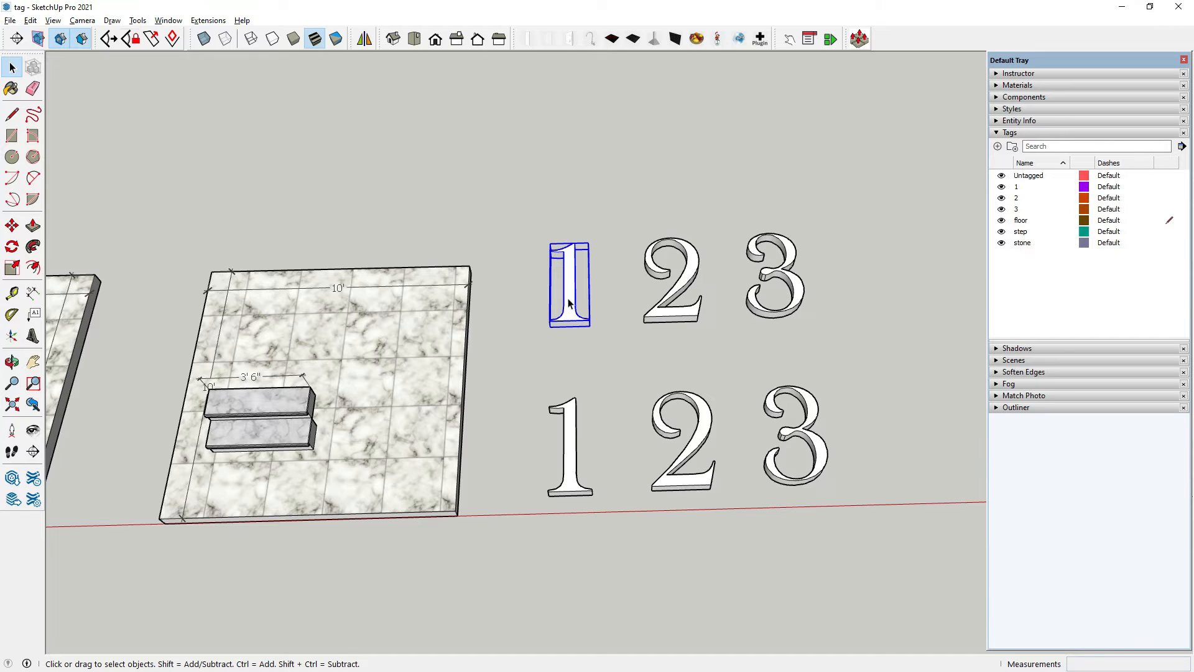
{"action": "left_click", "coordinate": [1000, 122]}
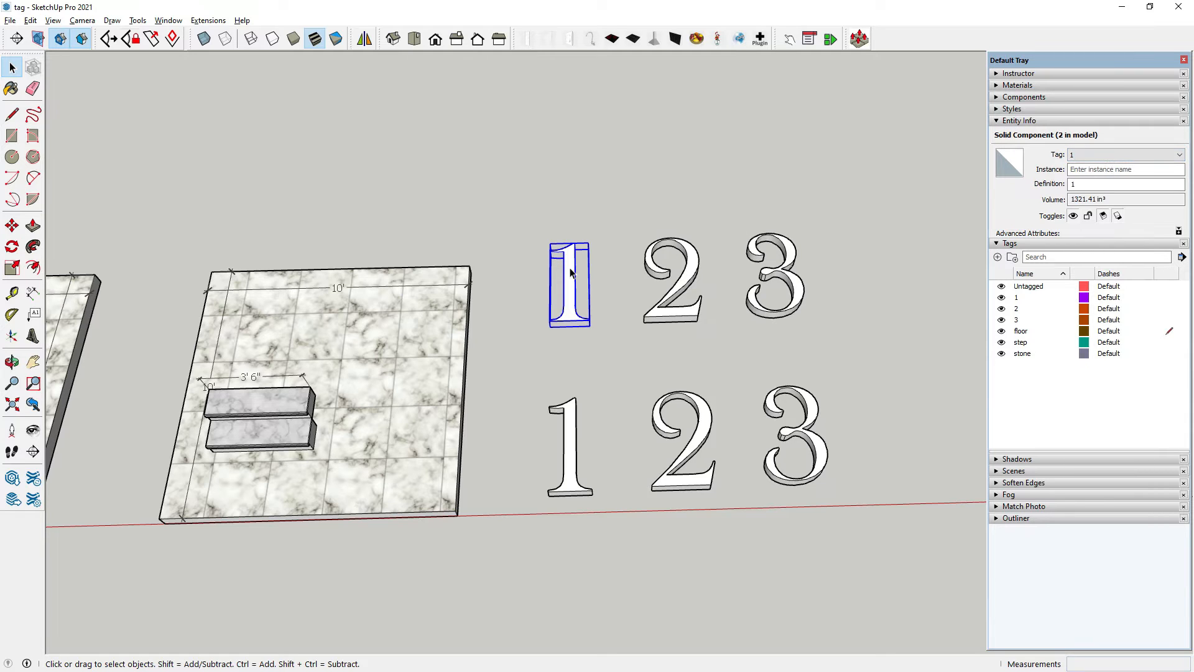
- Review the tag choices for the selected 1, then check the 2 and the 3 in the back row
{"action": "left_click", "coordinate": [1093, 157]}
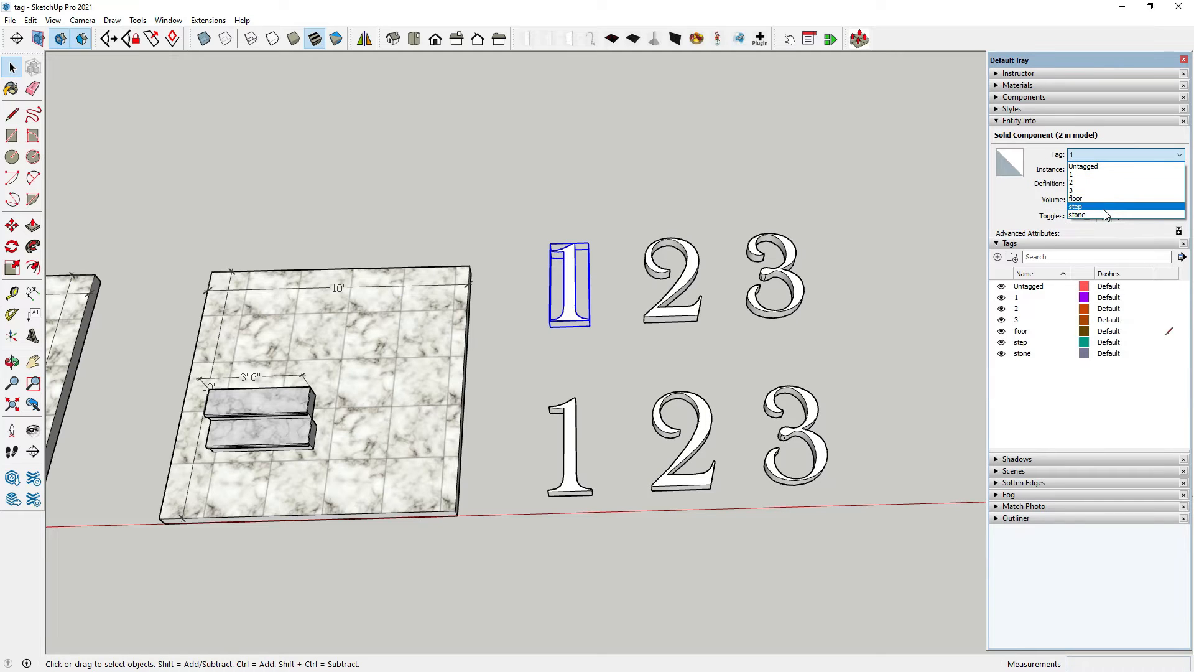
{"action": "left_click", "coordinate": [925, 202]}
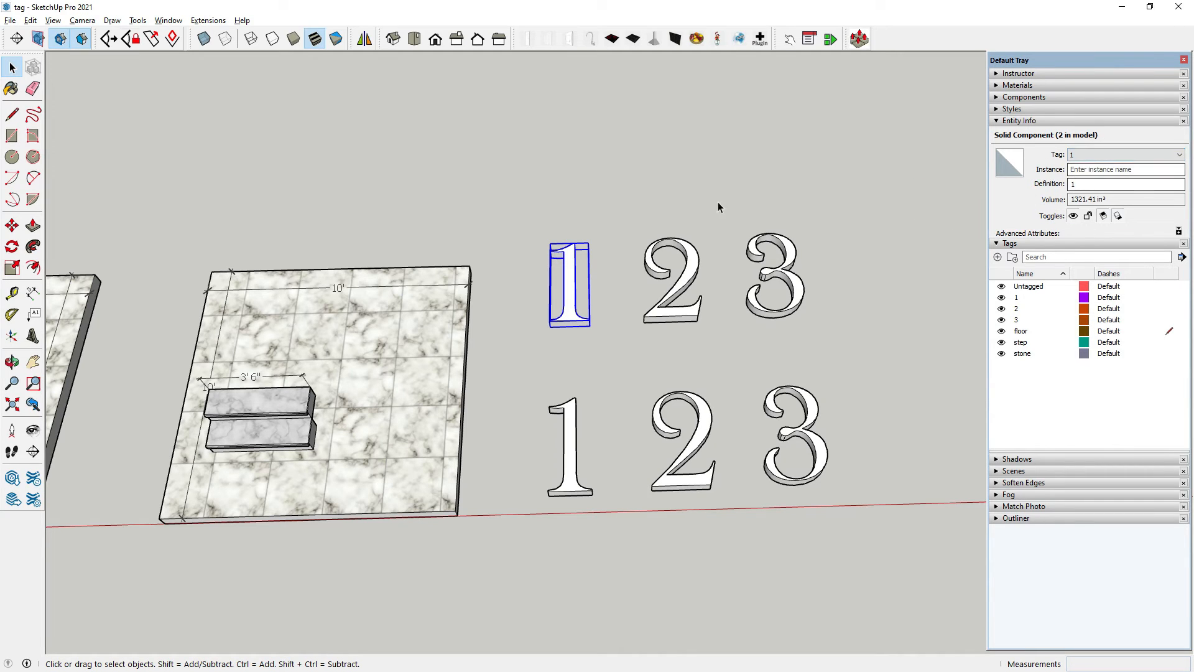
{"action": "left_click", "coordinate": [694, 265]}
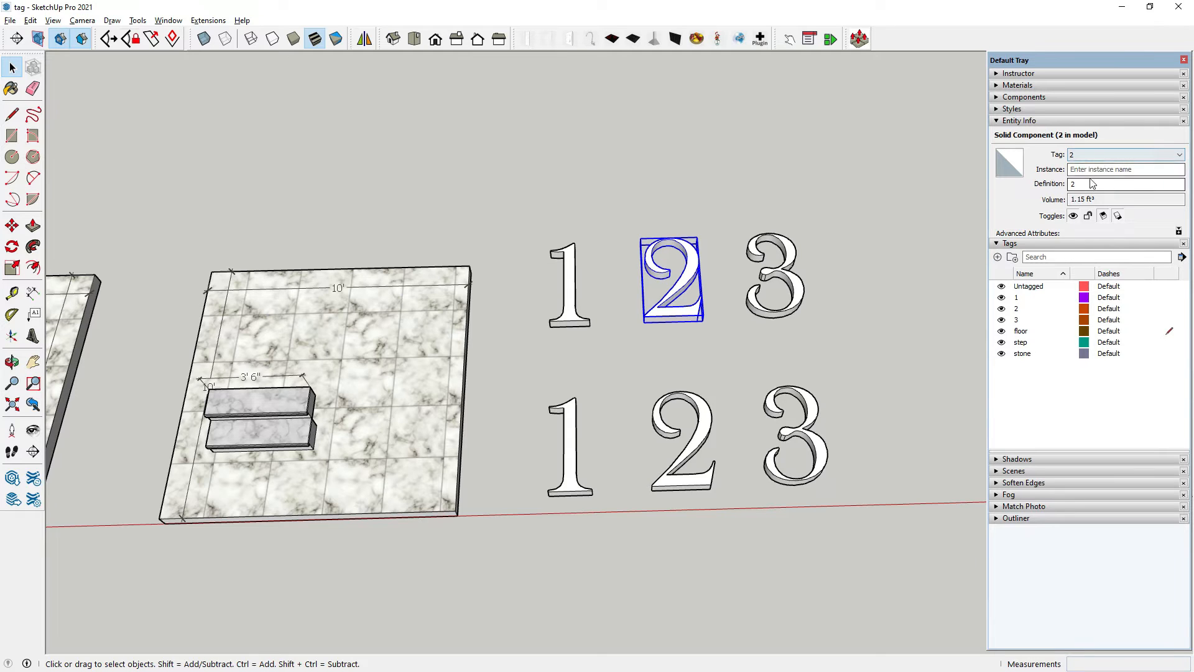
{"action": "left_click", "coordinate": [768, 246]}
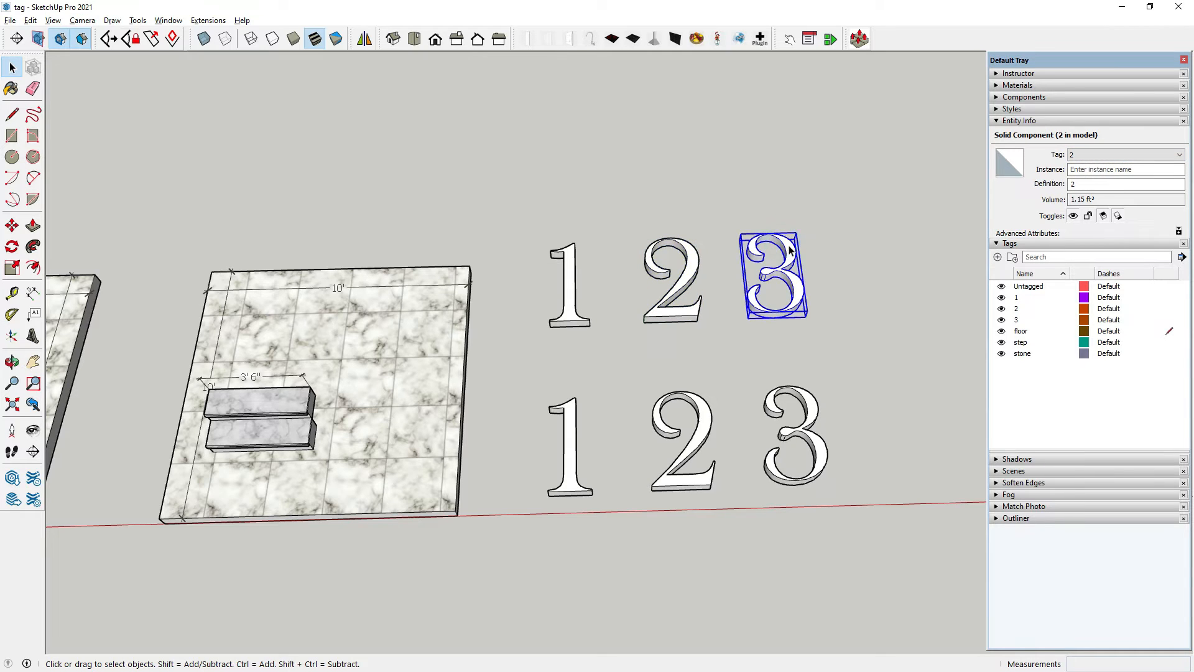
{"action": "left_click", "coordinate": [848, 334]}
- Check the tags of the upper stone tread and the floor slab in the first model, then clear the selection
{"action": "scroll", "coordinate": [709, 297], "scroll_direction": "down", "scroll_amount": 3}
{"action": "scroll", "coordinate": [328, 405], "scroll_direction": "up", "scroll_amount": 6}
{"action": "left_click", "coordinate": [401, 431]}
{"action": "middle_click_drag", "start_coordinate": [400, 430], "coordinate": [319, 336]}
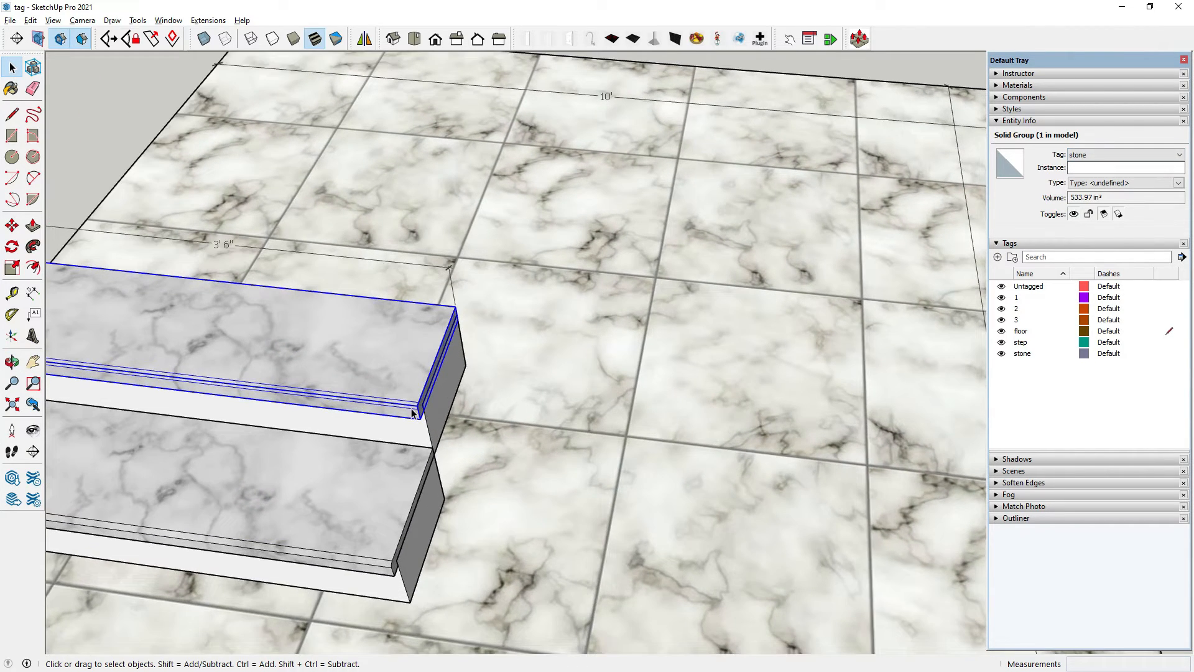
{"action": "scroll", "coordinate": [412, 408], "scroll_direction": "up", "scroll_amount": 2}
{"action": "middle_click_drag", "start_coordinate": [402, 380], "coordinate": [277, 258]}
{"action": "left_click", "coordinate": [678, 378]}
{"action": "scroll", "coordinate": [549, 253], "scroll_direction": "down", "scroll_amount": 3}
{"action": "middle_click_drag", "start_coordinate": [549, 257], "coordinate": [596, 429]}
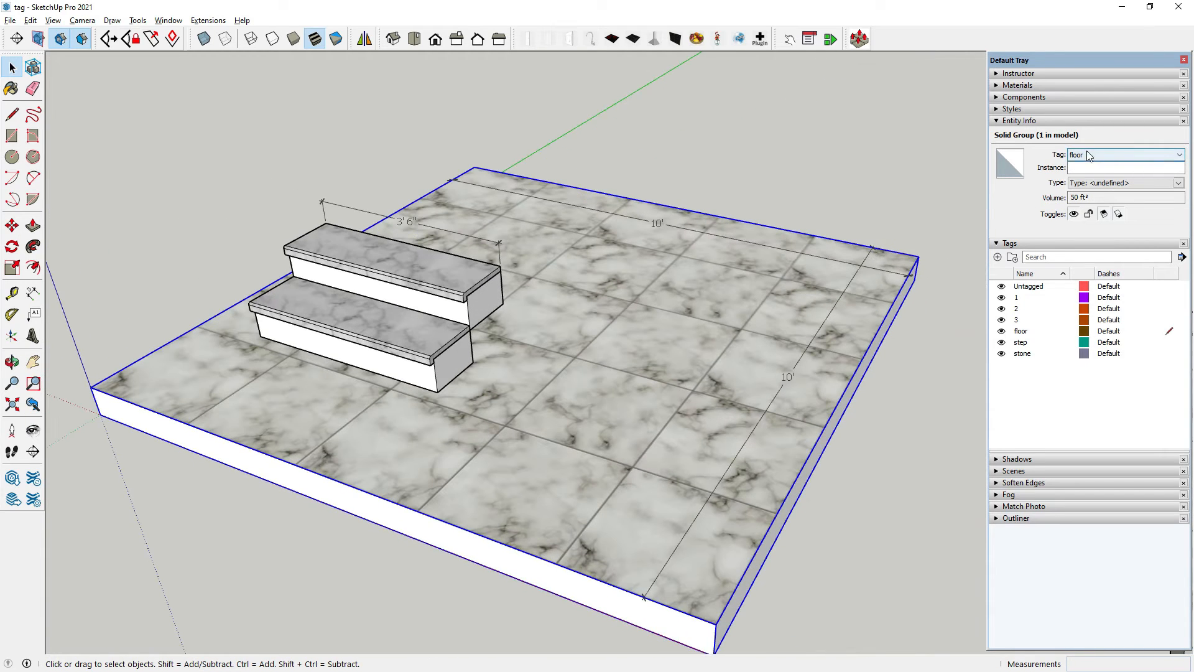
{"action": "scroll", "coordinate": [419, 327], "scroll_direction": "down", "scroll_amount": 4}
{"action": "middle_click_drag", "start_coordinate": [416, 329], "coordinate": [439, 429]}
{"action": "left_click", "coordinate": [454, 483]}
{"action": "scroll", "coordinate": [406, 384], "scroll_direction": "down", "scroll_amount": 2}
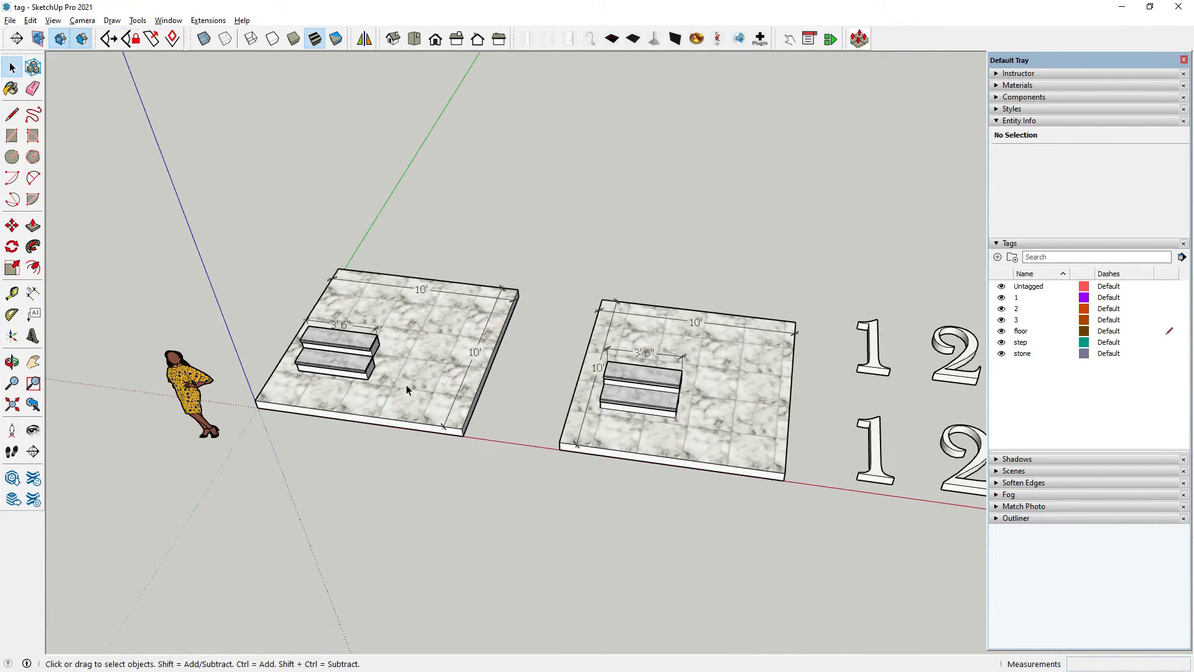
{"action": "middle_click_drag", "start_coordinate": [405, 384], "coordinate": [477, 371]}
{"action": "scroll", "coordinate": [462, 318], "scroll_direction": "down", "scroll_amount": 4}
{"action": "scroll", "coordinate": [866, 420], "scroll_direction": "up", "scroll_amount": 5}
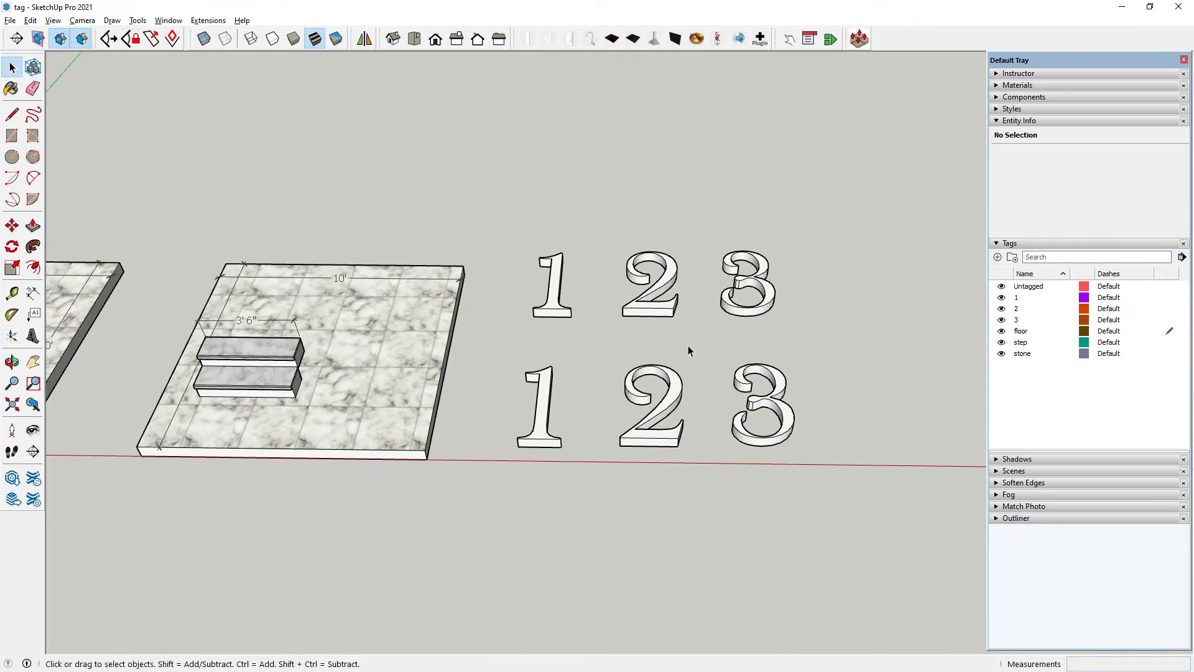
- Hide the number 2 in the back row and open the object options for the front-row 2 without changing it
{"action": "left_click", "coordinate": [657, 316]}
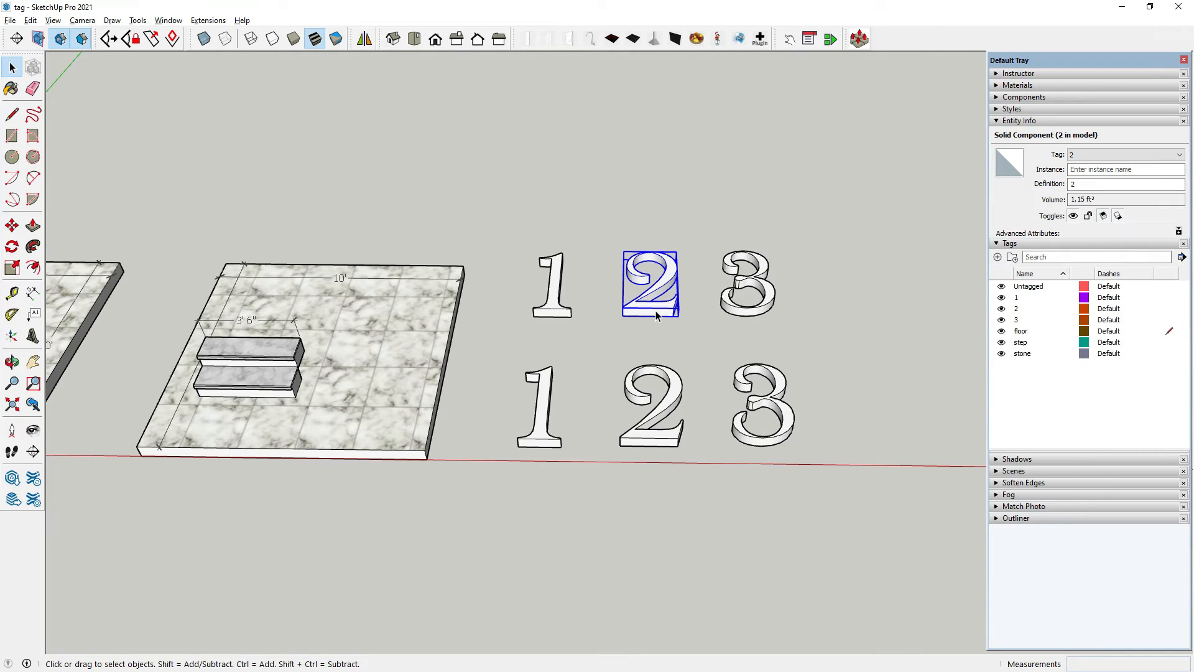
{"action": "right_click", "coordinate": [656, 315]}
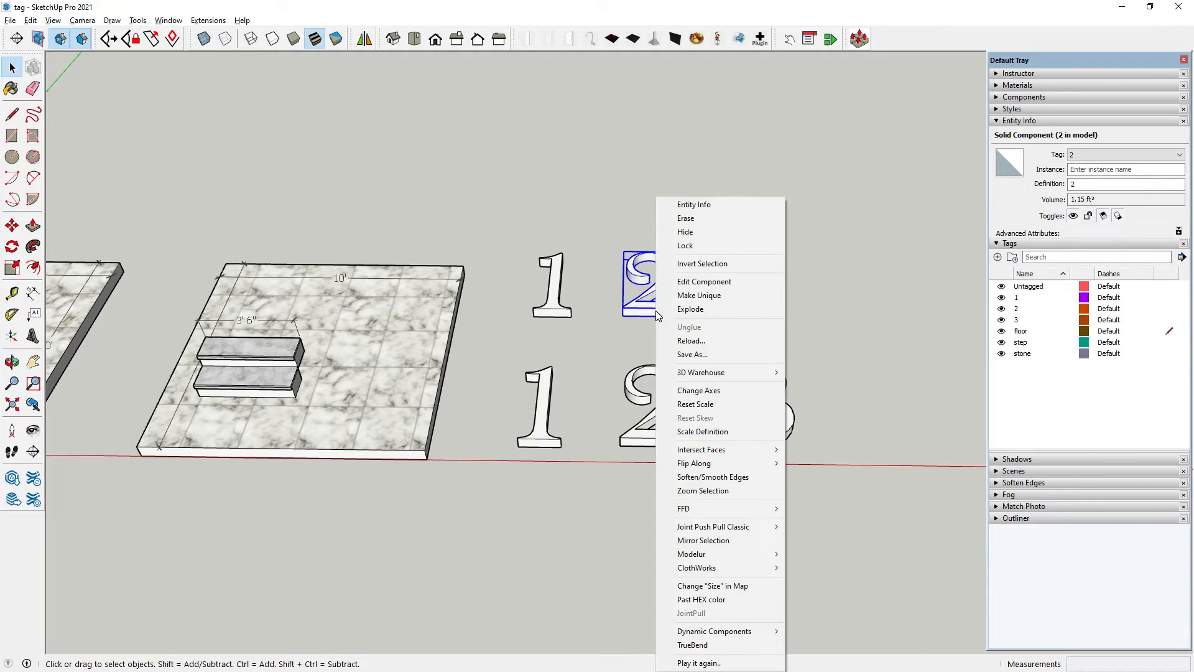
{"action": "left_click", "coordinate": [698, 234]}
{"action": "left_click", "coordinate": [652, 393]}
{"action": "right_click", "coordinate": [670, 381]}
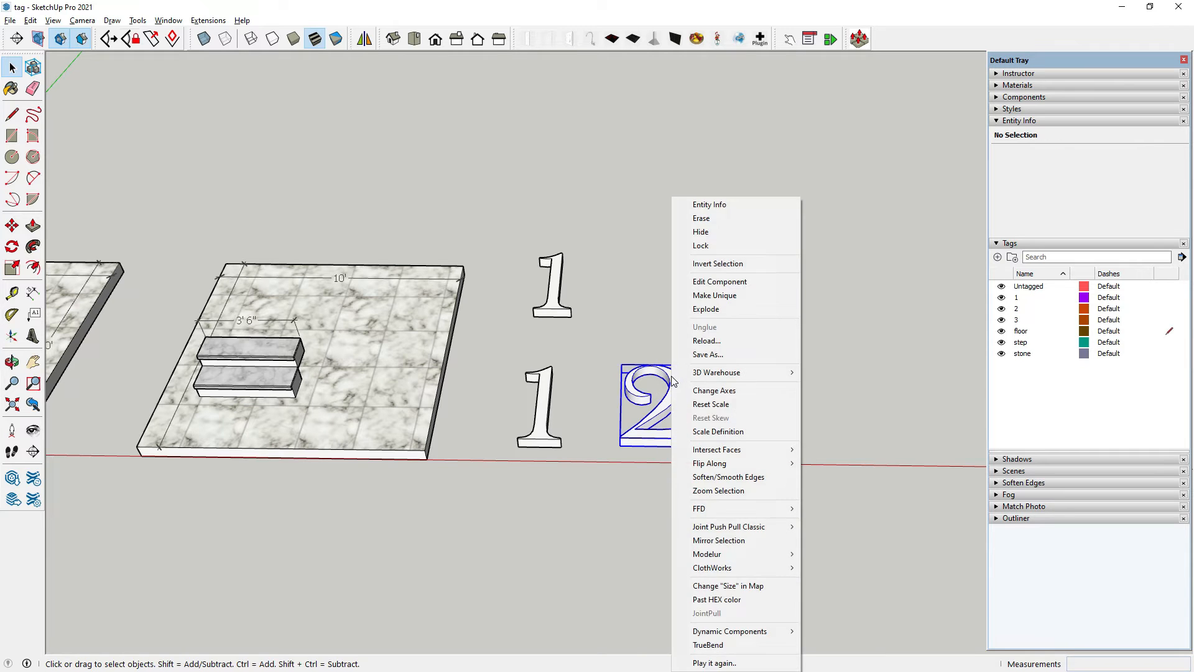
{"action": "left_click", "coordinate": [639, 321]}
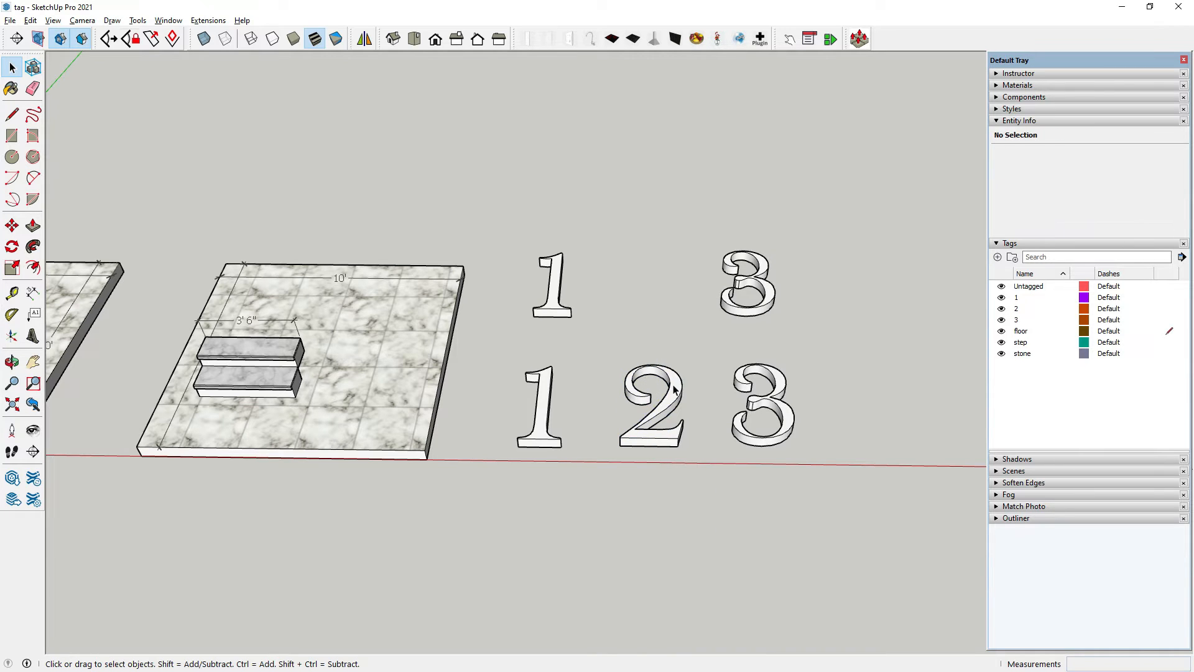
- Turn tag 2's visibility off and on again, and unhide all individually hidden objects
{"action": "left_click", "coordinate": [1001, 308]}
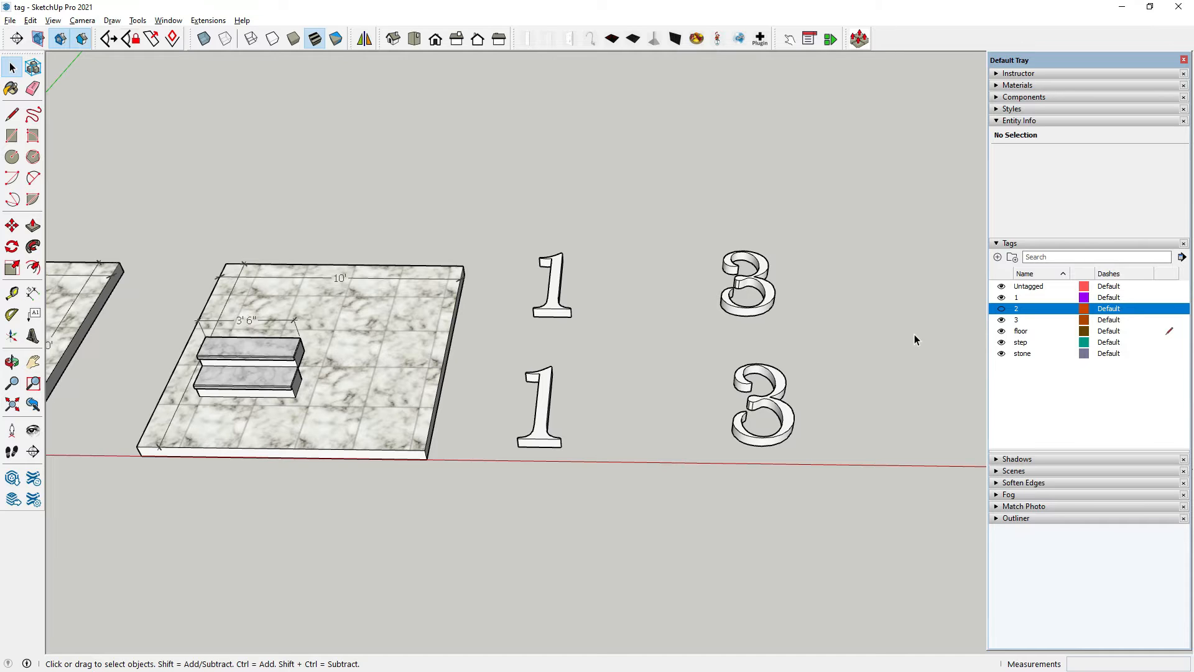
{"action": "left_click", "coordinate": [1001, 308]}
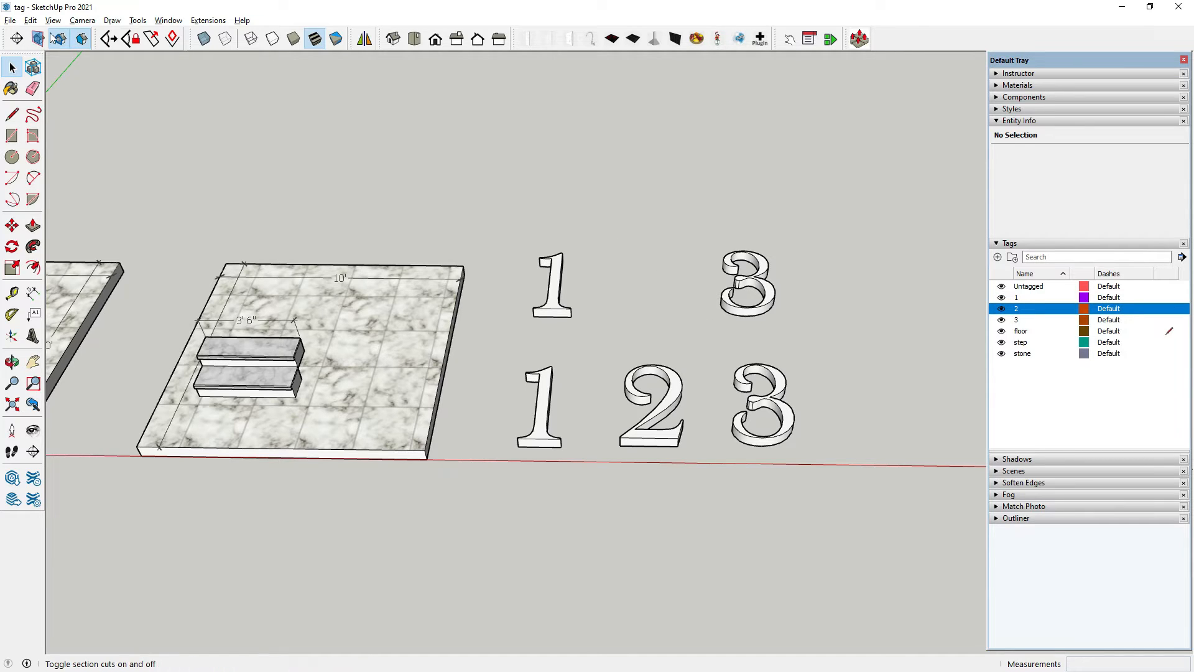
{"action": "left_click", "coordinate": [30, 20]}
{"action": "mouse_move", "coordinate": [57, 243]}
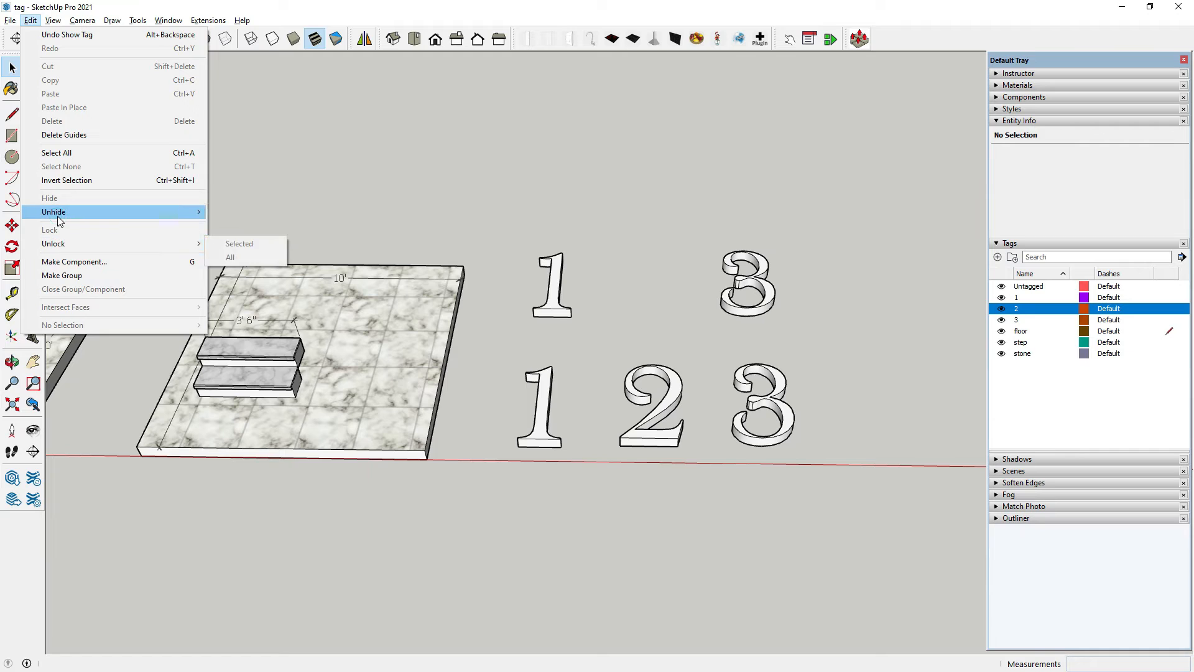
{"action": "mouse_move", "coordinate": [55, 212]}
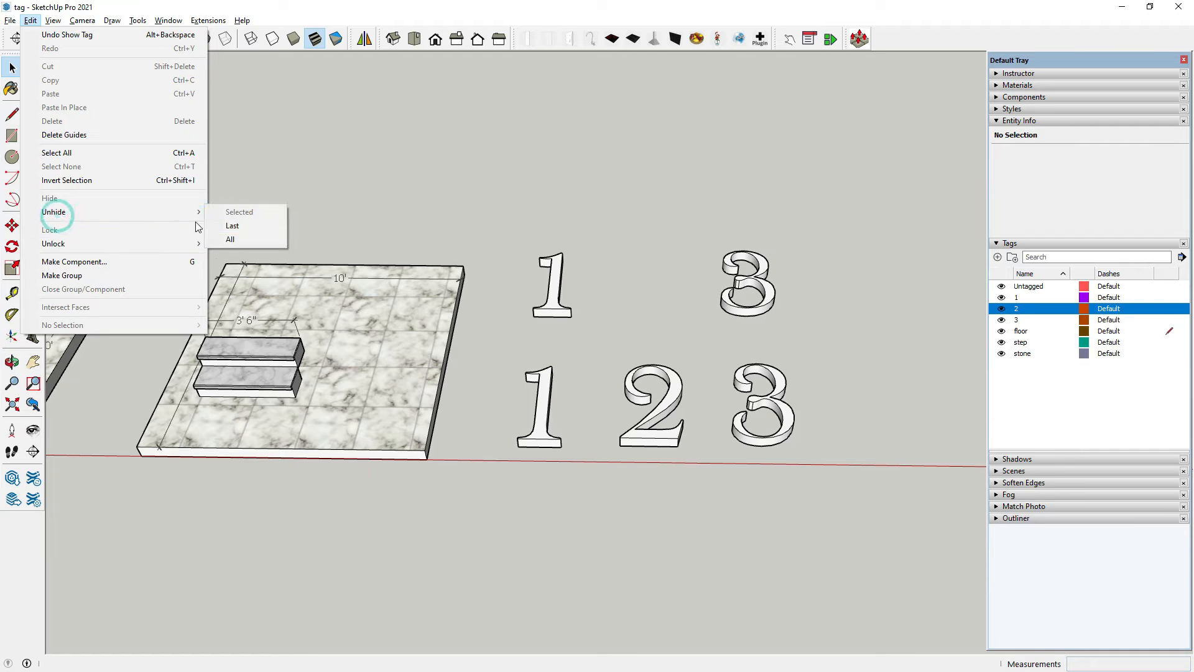
{"action": "left_click", "coordinate": [240, 241]}
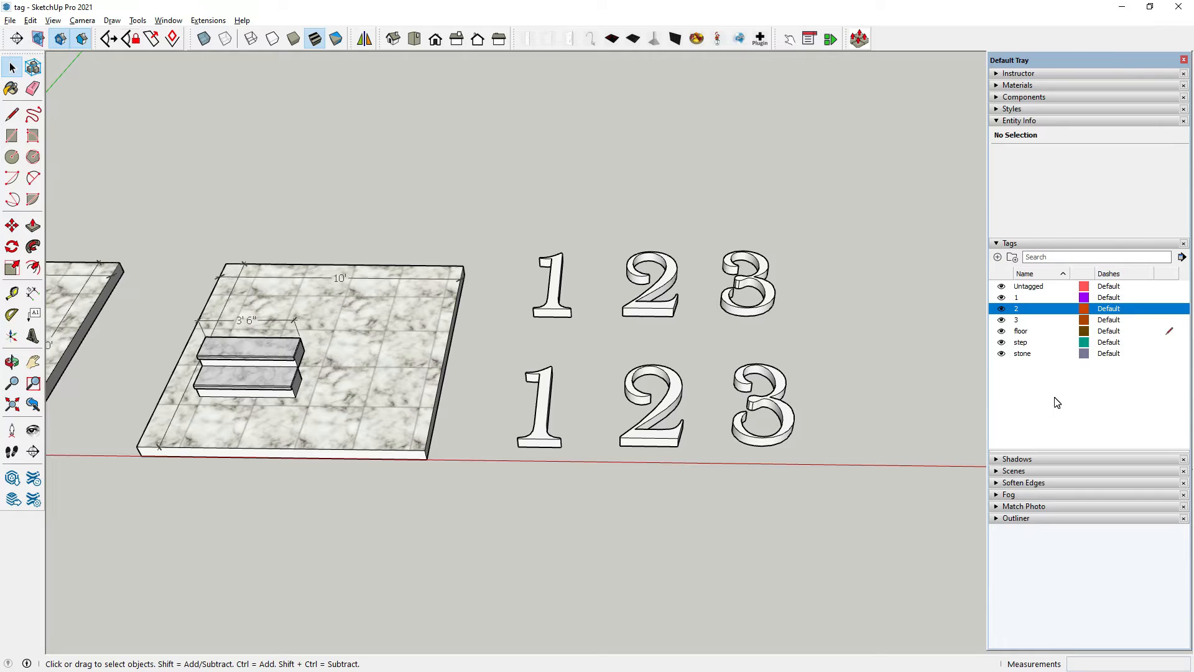
- Add a new tag with its default name and lighten its colour to a luminance of 63
{"action": "left_click", "coordinate": [998, 257]}
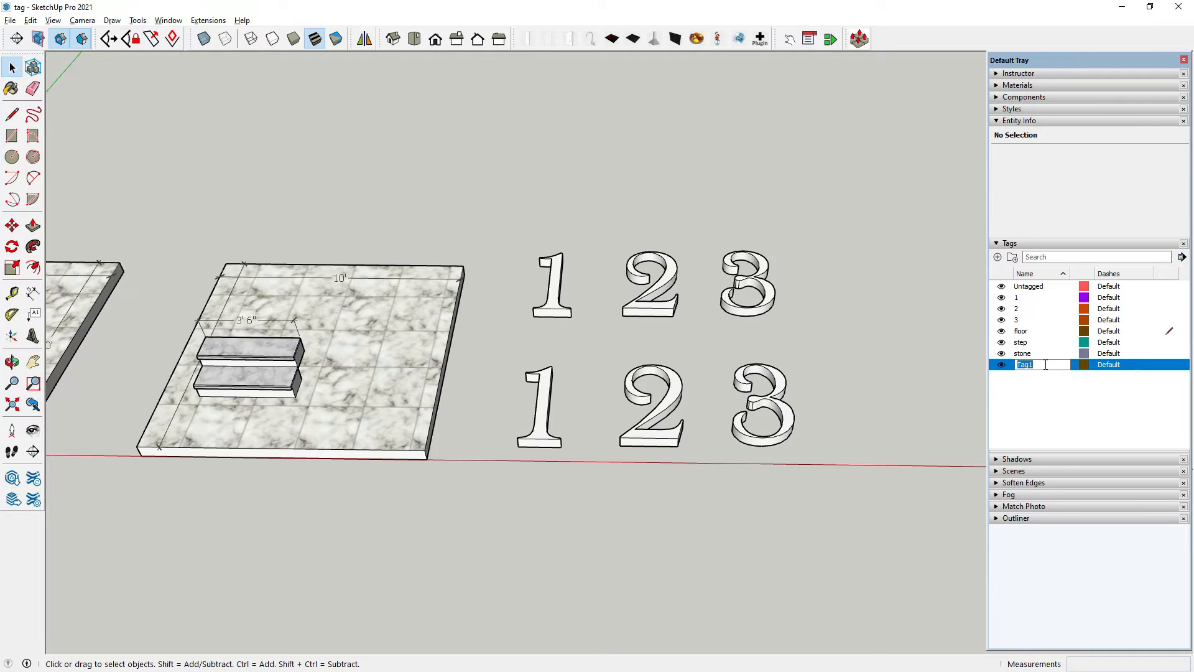
{"action": "left_click", "coordinate": [1047, 405]}
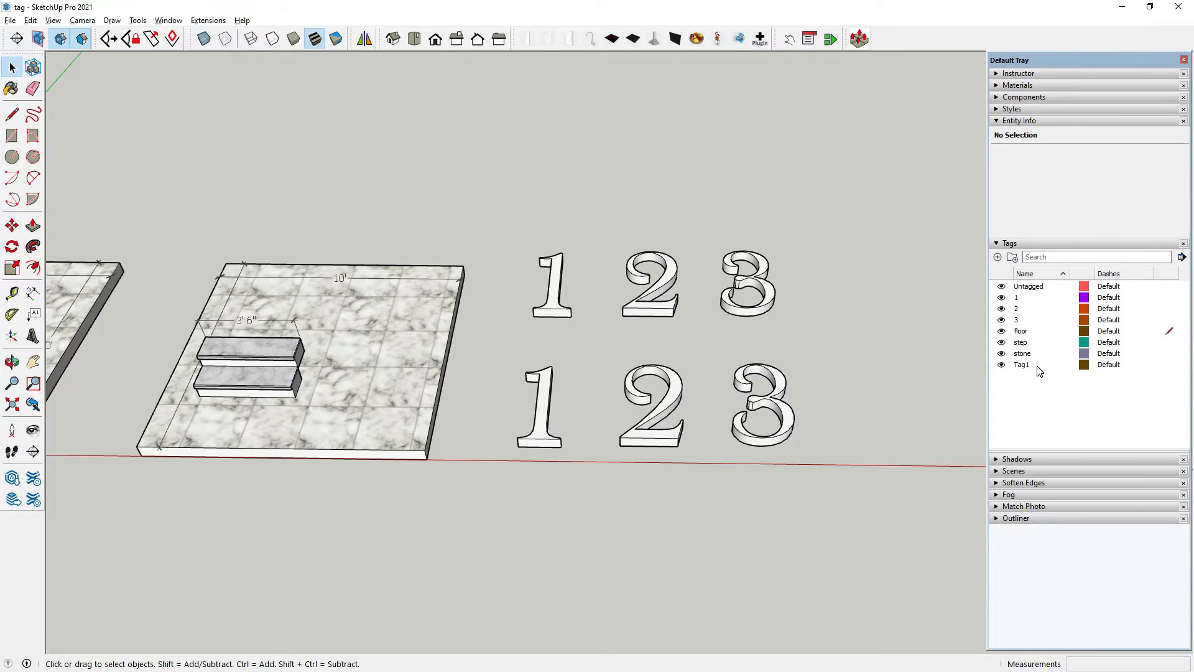
{"action": "left_click", "coordinate": [1083, 367]}
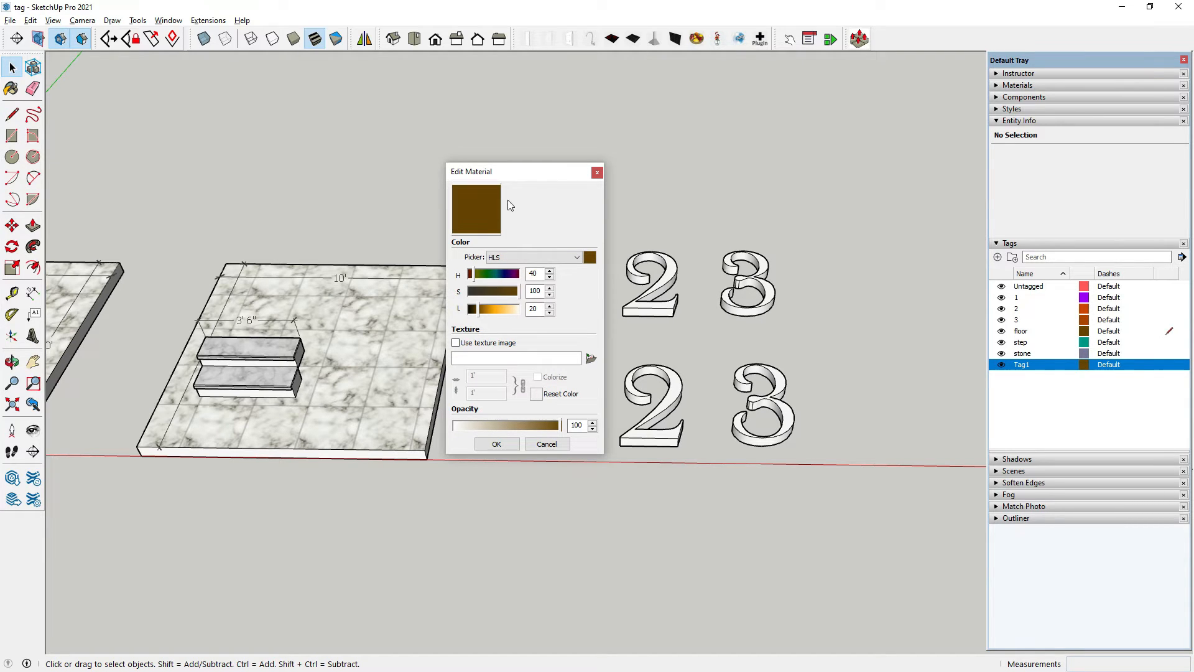
{"action": "left_click_drag", "start_coordinate": [484, 309], "coordinate": [502, 310]}
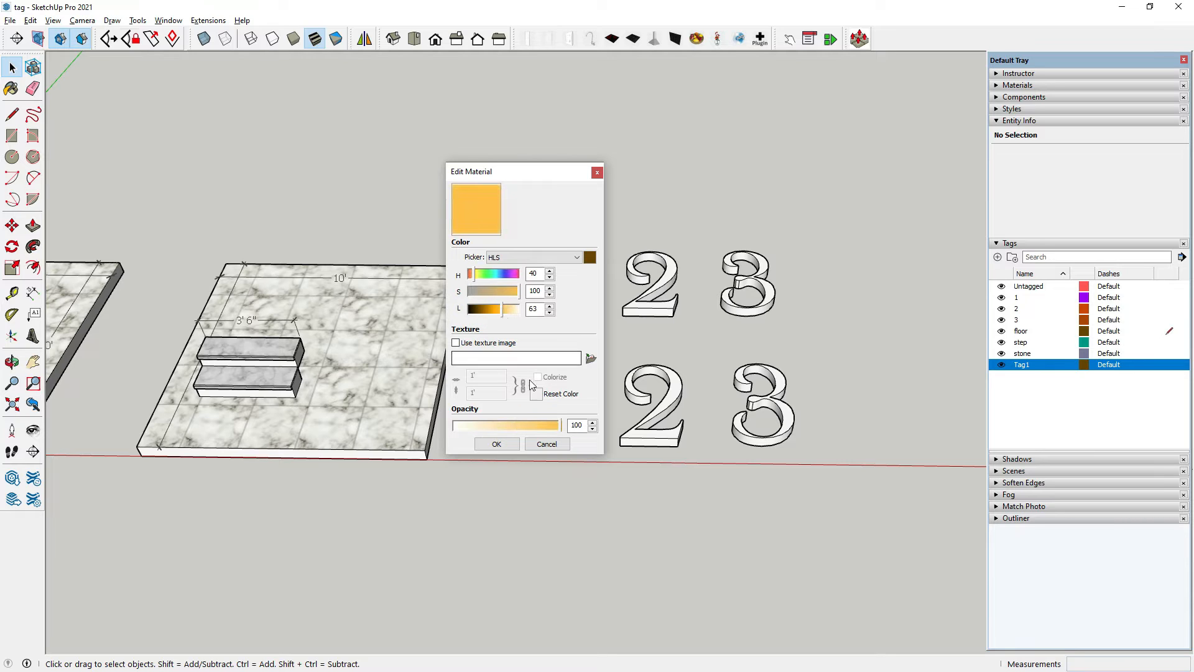
{"action": "left_click", "coordinate": [496, 444]}
{"action": "left_click", "coordinate": [754, 512]}
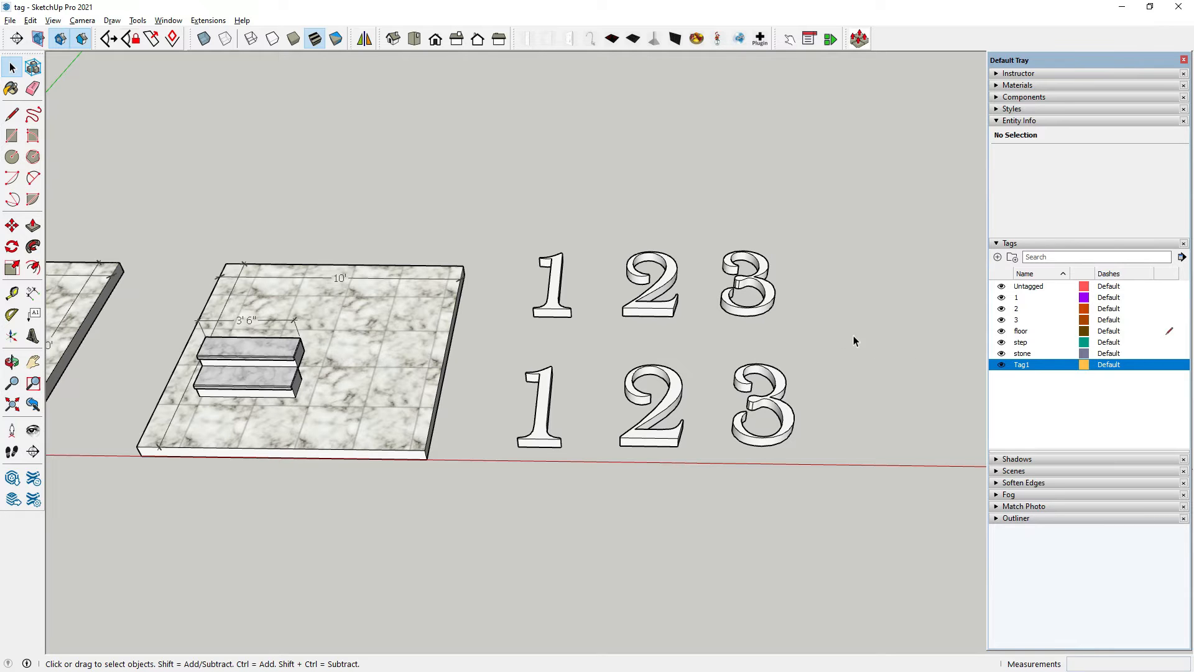
- Set floor as the active tag for new geometry
{"action": "scroll", "coordinate": [636, 396], "scroll_direction": "down", "scroll_amount": 2}
{"action": "middle_click_drag", "start_coordinate": [563, 487], "coordinate": [584, 536]}
{"action": "scroll", "coordinate": [687, 386], "scroll_direction": "down", "scroll_amount": 3}
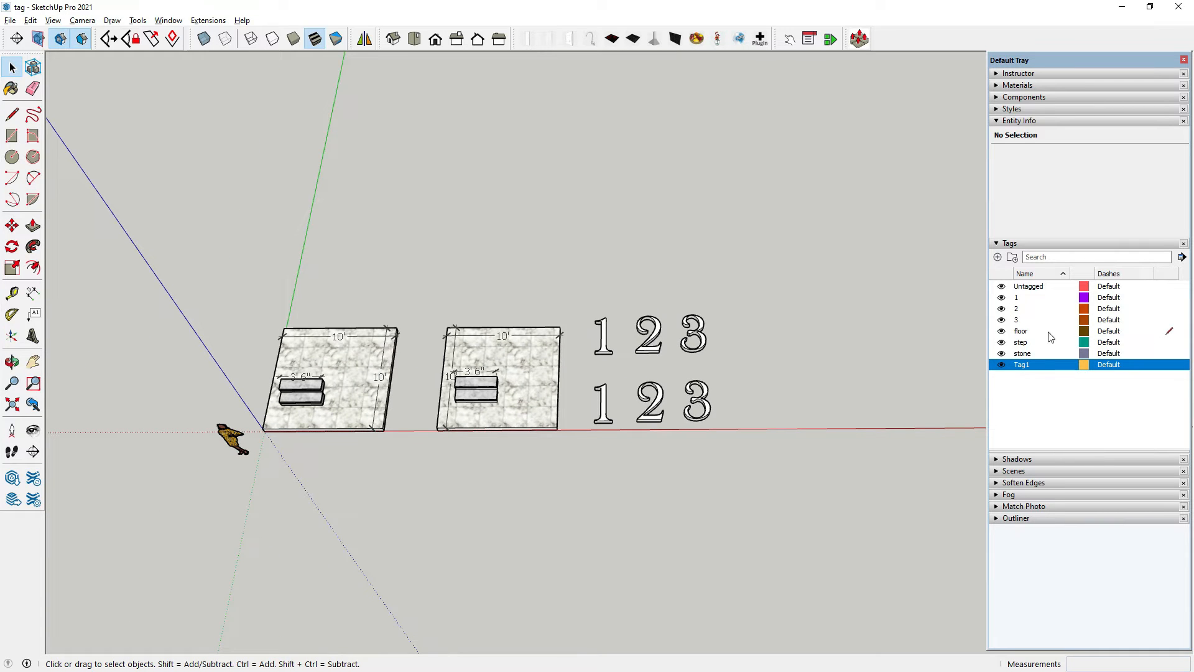
{"action": "left_click", "coordinate": [1172, 334]}
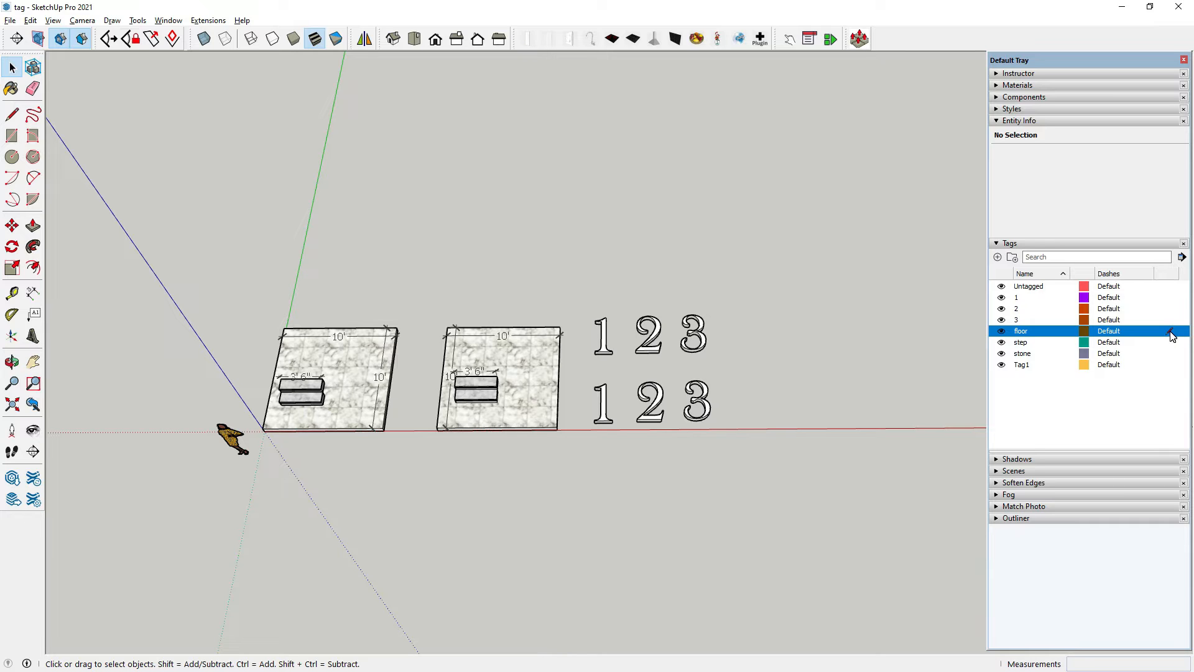
{"action": "scroll", "coordinate": [733, 445], "scroll_direction": "down", "scroll_amount": 2}
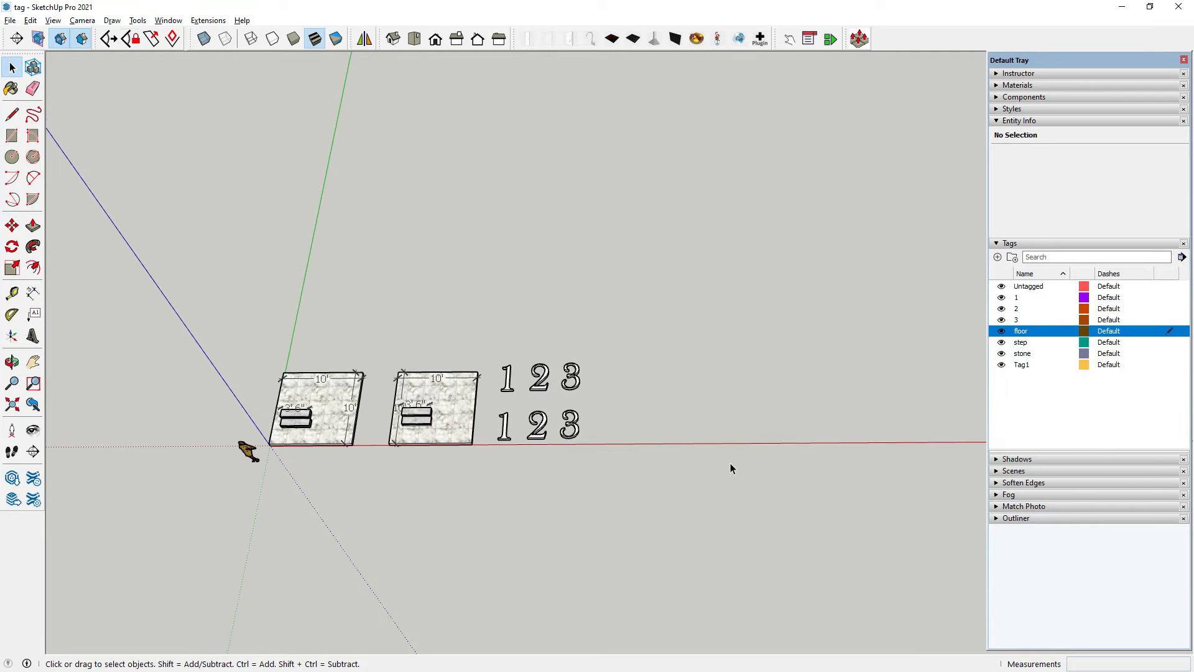
- Draw a rectangle of about 60 square feet on the ground beyond the two rows of numerals
{"action": "left_click", "coordinate": [12, 115]}
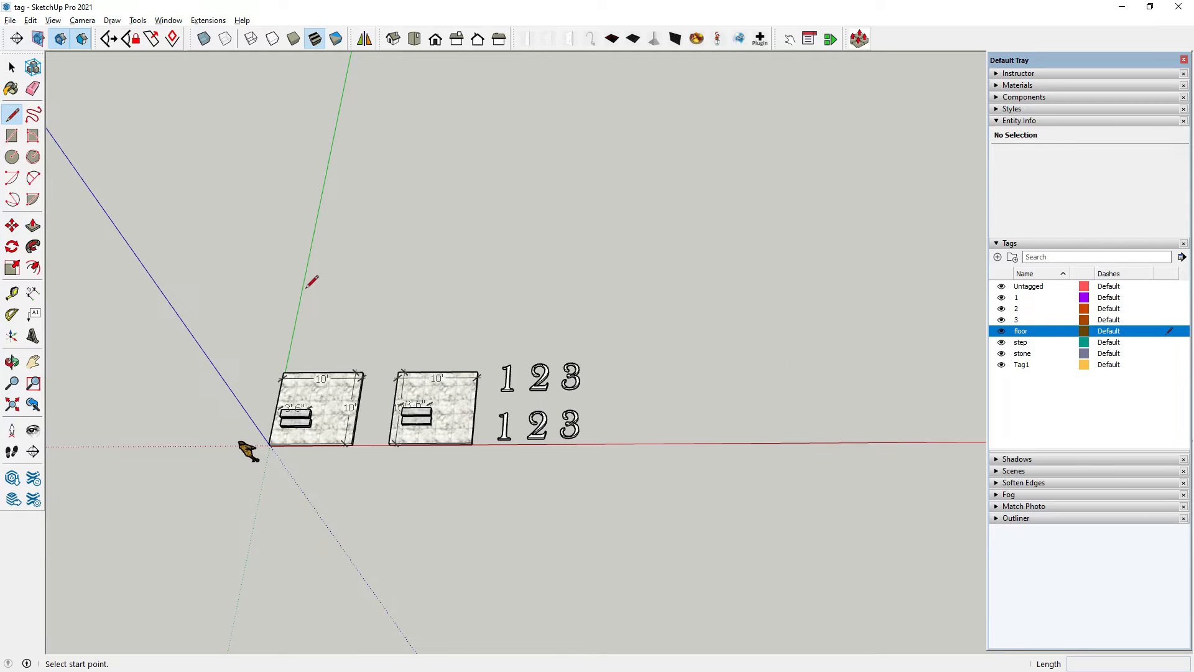
{"action": "scroll", "coordinate": [614, 376], "scroll_direction": "up", "scroll_amount": 5}
{"action": "left_click", "coordinate": [12, 136]}
{"action": "left_click", "coordinate": [631, 341]}
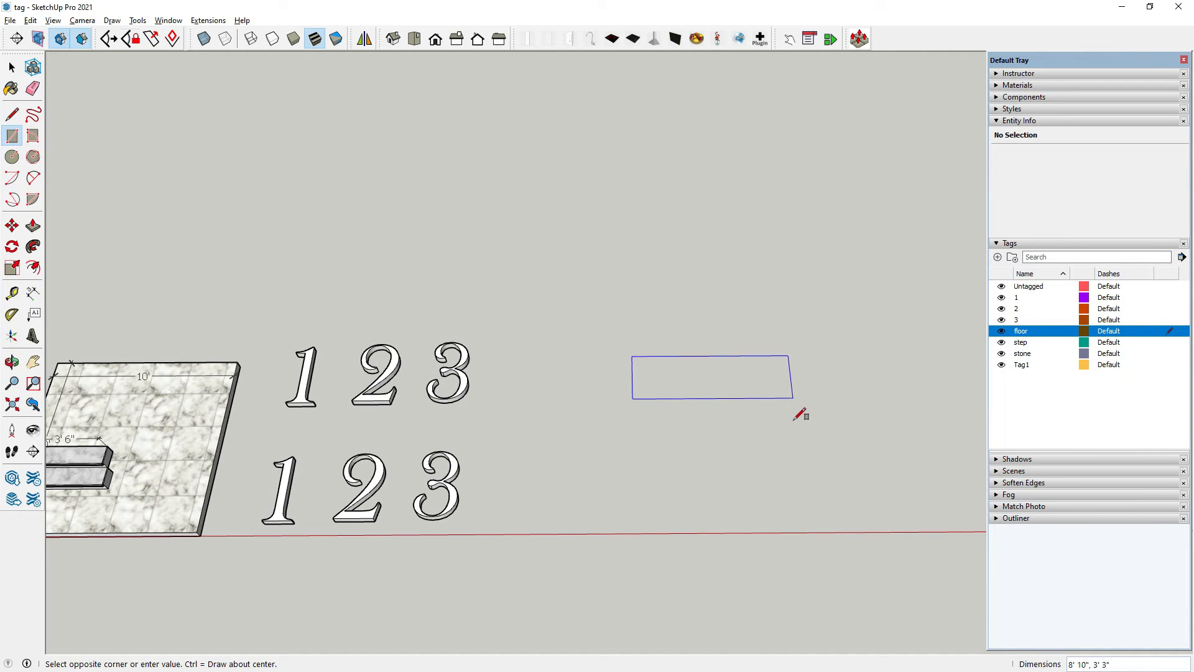
{"action": "left_click", "coordinate": [787, 475]}
- Push/Pull the new rectangle upward about 8 1/4" to form a slab
{"action": "left_click", "coordinate": [32, 225]}
{"action": "middle_click_drag", "start_coordinate": [576, 346], "coordinate": [689, 413]}
{"action": "scroll", "coordinate": [688, 414], "scroll_direction": "up", "scroll_amount": 3}
{"action": "left_click", "coordinate": [687, 427]}
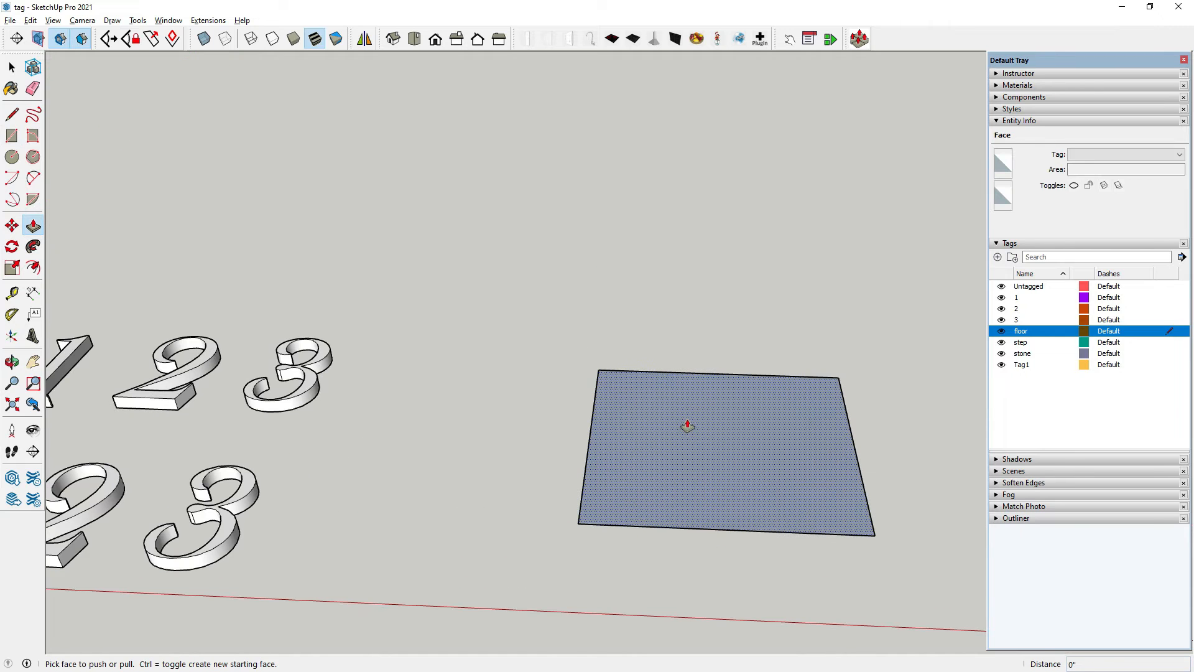
{"action": "left_click", "coordinate": [688, 418]}
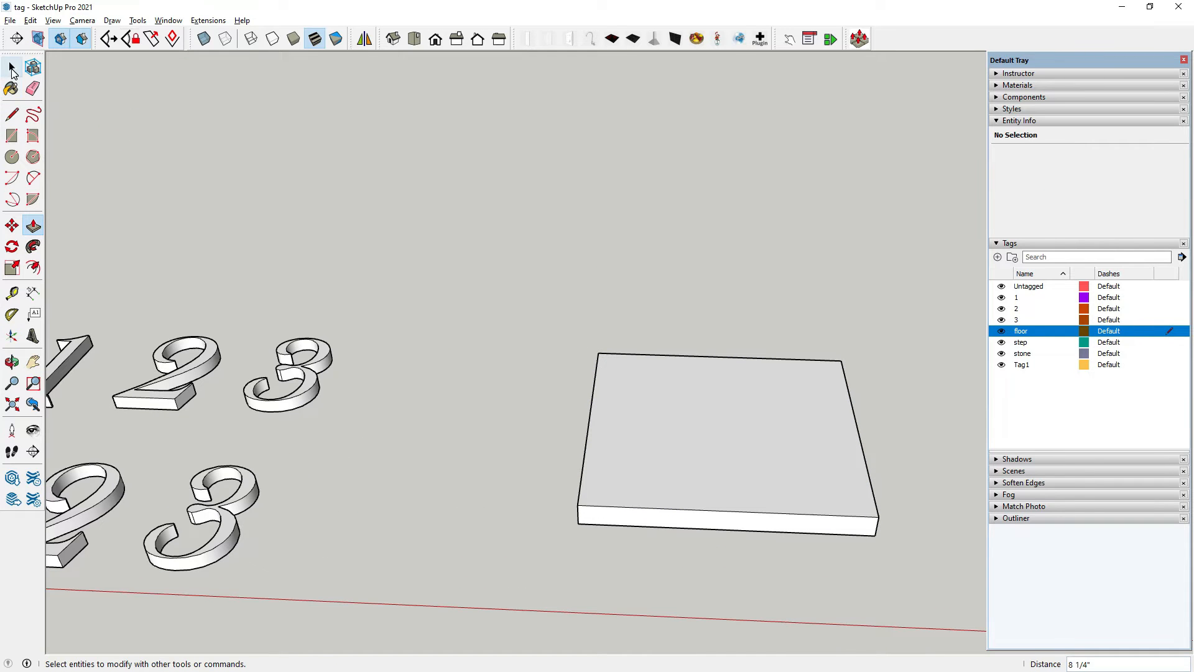
- Select the whole new slab to check its tag in the entity info, and clear the selection
{"action": "left_click", "coordinate": [12, 68]}
{"action": "left_click", "coordinate": [685, 472]}
{"action": "double_click", "coordinate": [685, 472]}
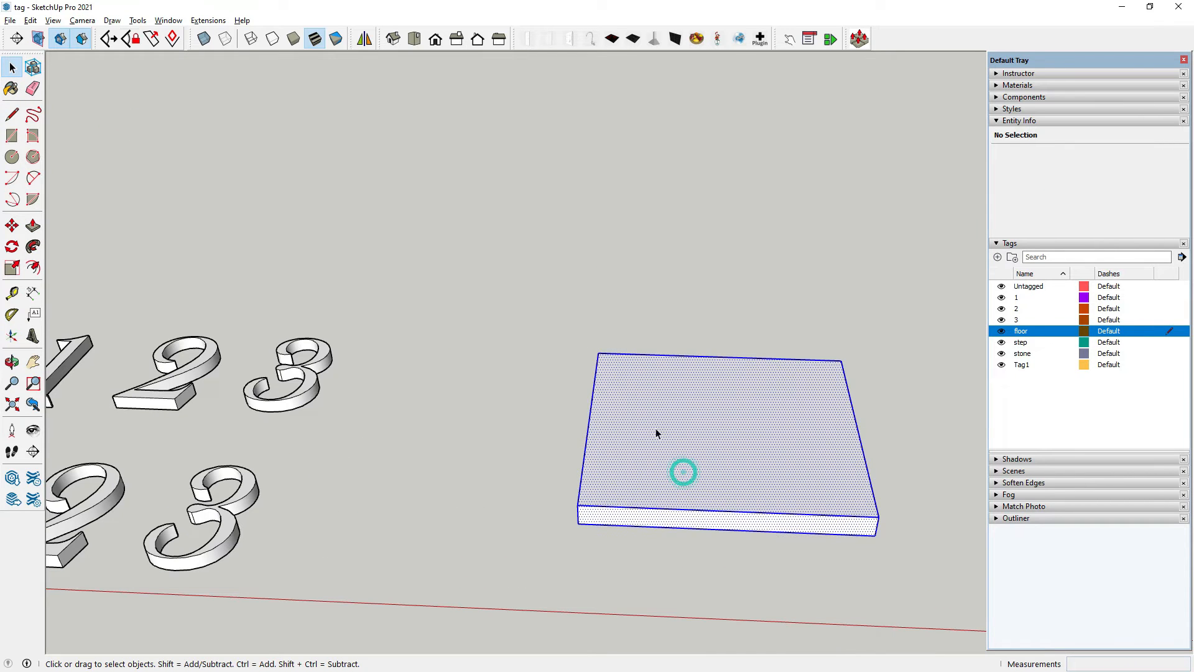
{"action": "scroll", "coordinate": [627, 460], "scroll_direction": "down", "scroll_amount": 3}
{"action": "scroll", "coordinate": [591, 427], "scroll_direction": "down", "scroll_amount": 2}
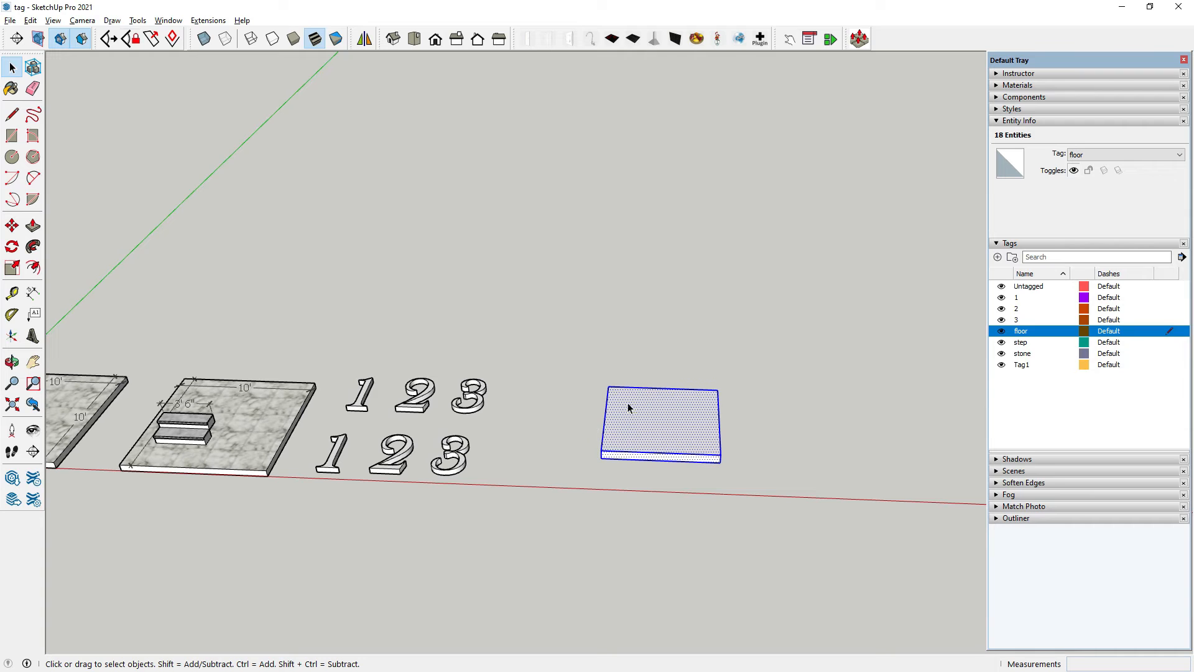
{"action": "left_click", "coordinate": [544, 365]}
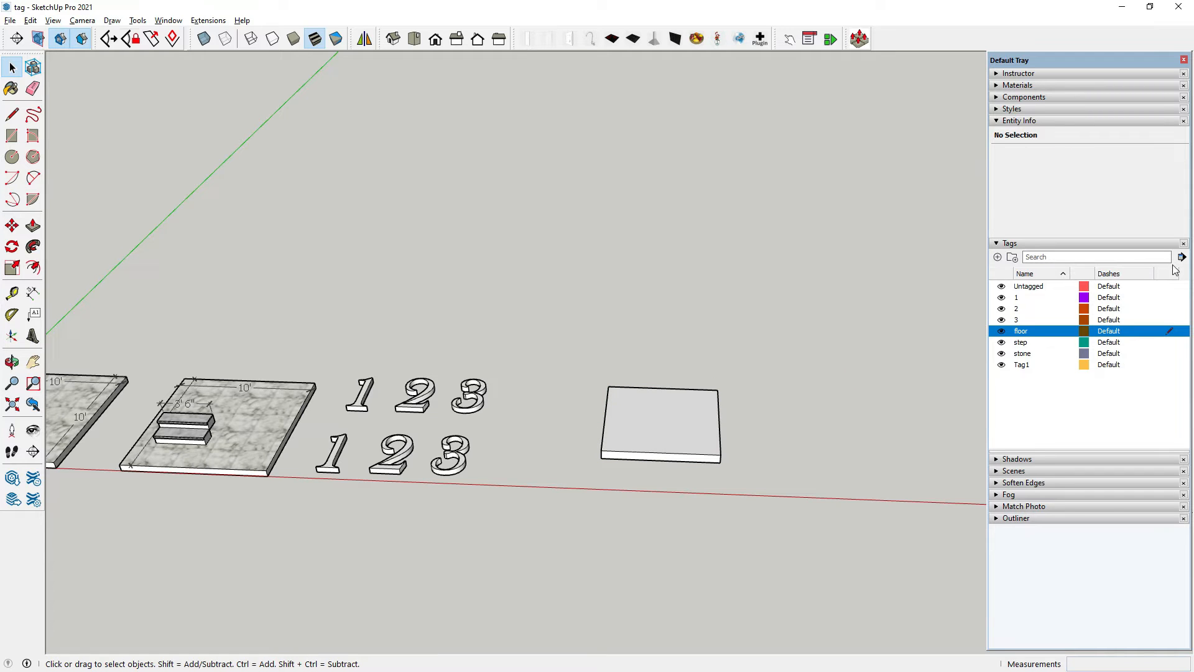
- Turn on Color by Tag and review the tag colours across the models, numerals and new slab
{"action": "left_click", "coordinate": [1182, 258]}
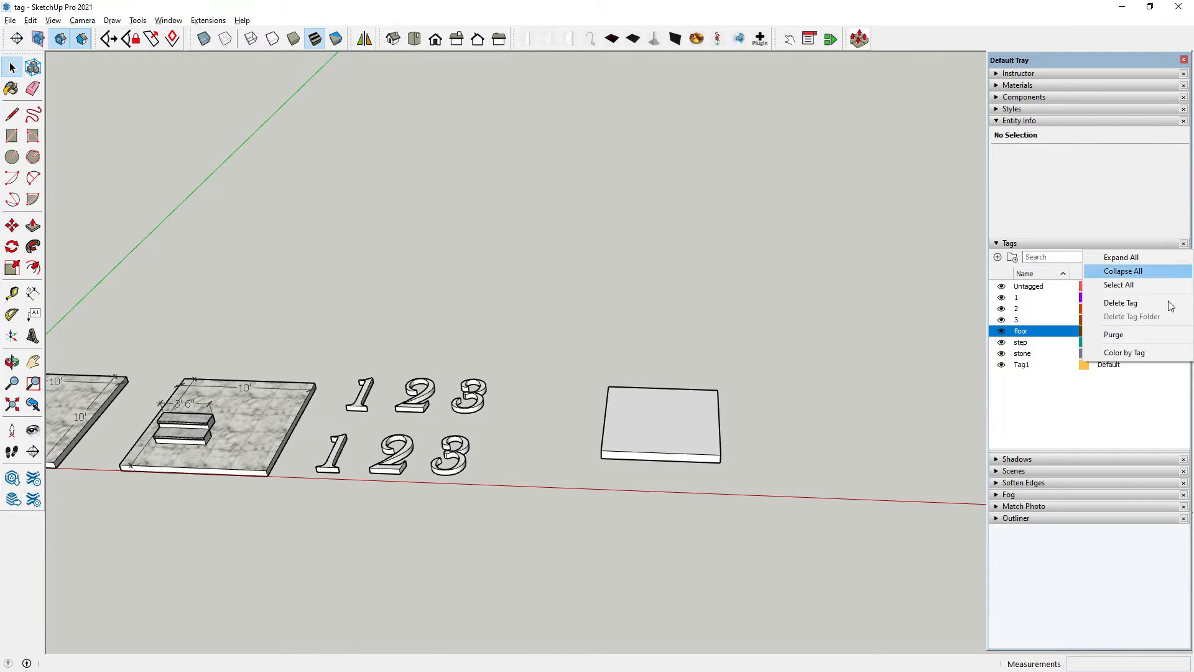
{"action": "left_click", "coordinate": [1140, 355]}
{"action": "middle_click_drag", "start_coordinate": [866, 430], "coordinate": [348, 434]}
{"action": "scroll", "coordinate": [568, 424], "scroll_direction": "down", "scroll_amount": 3}
{"action": "middle_click_drag", "start_coordinate": [569, 435], "coordinate": [566, 424]}
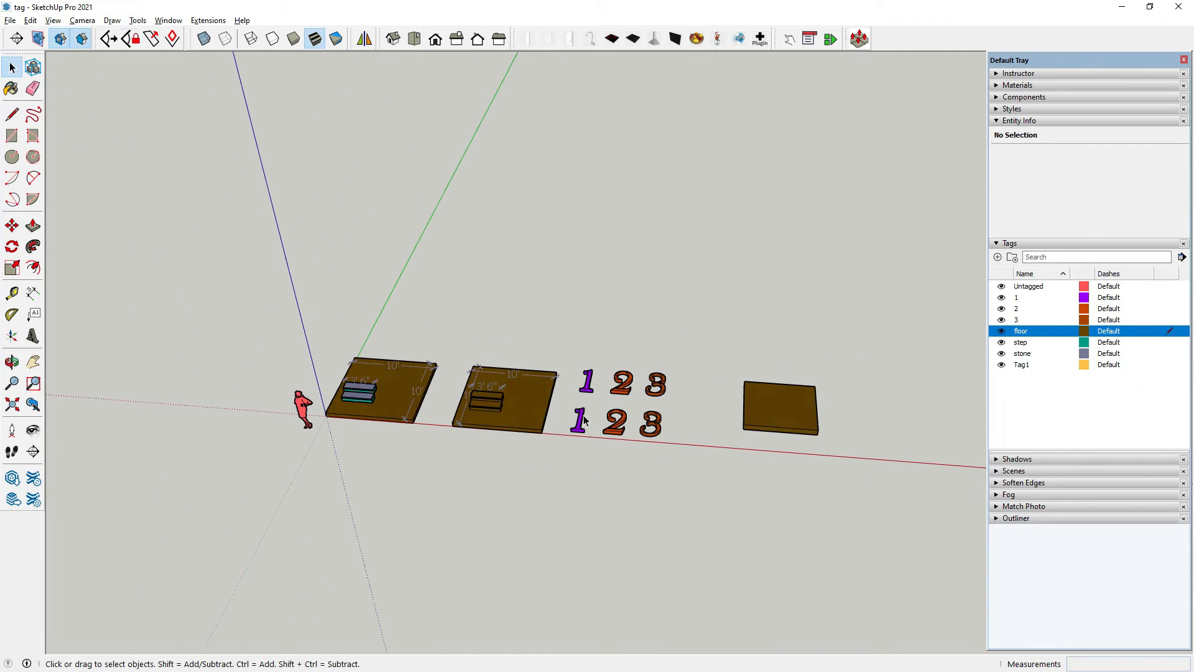
{"action": "scroll", "coordinate": [566, 424], "scroll_direction": "up", "scroll_amount": 2}
{"action": "scroll", "coordinate": [921, 412], "scroll_direction": "up", "scroll_amount": 5}
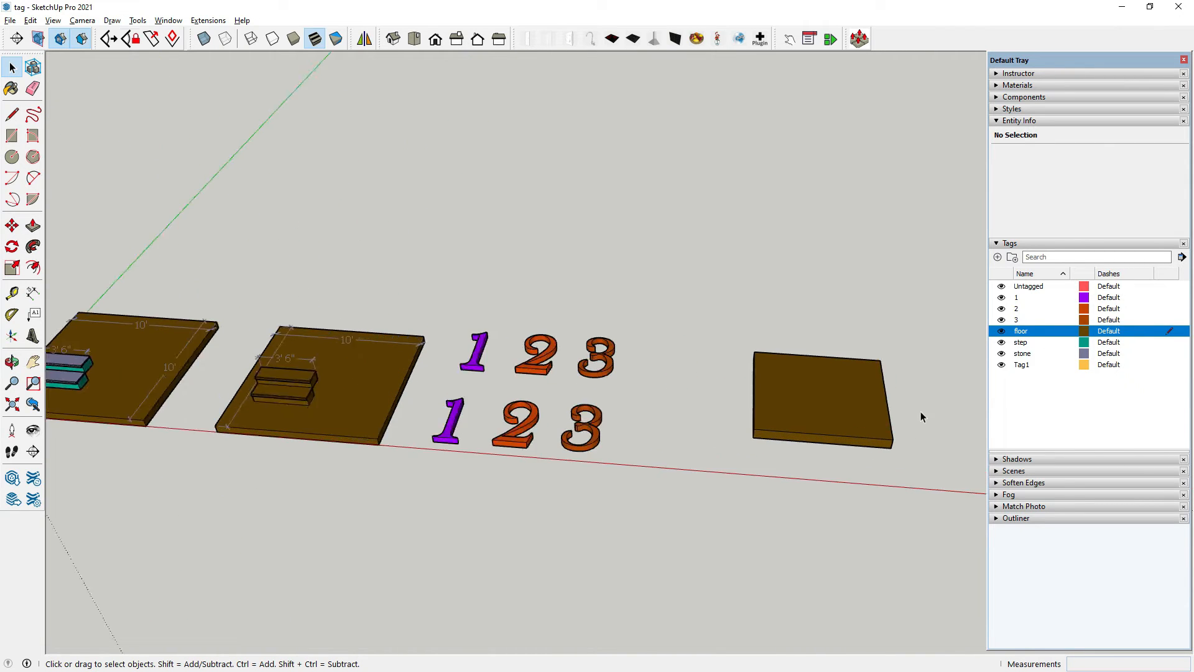
{"action": "scroll", "coordinate": [846, 383], "scroll_direction": "down", "scroll_amount": 6}
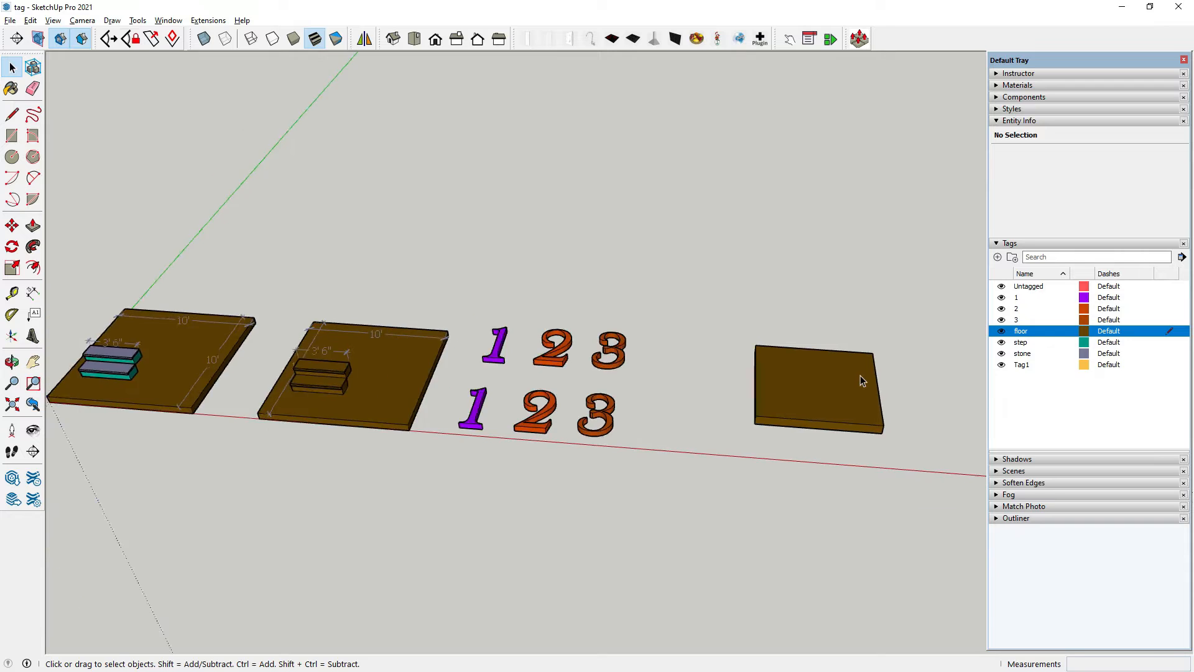
- Check the tags of the lower step's faces in the second floor-and-steps model
{"action": "scroll", "coordinate": [378, 375], "scroll_direction": "up", "scroll_amount": 8}
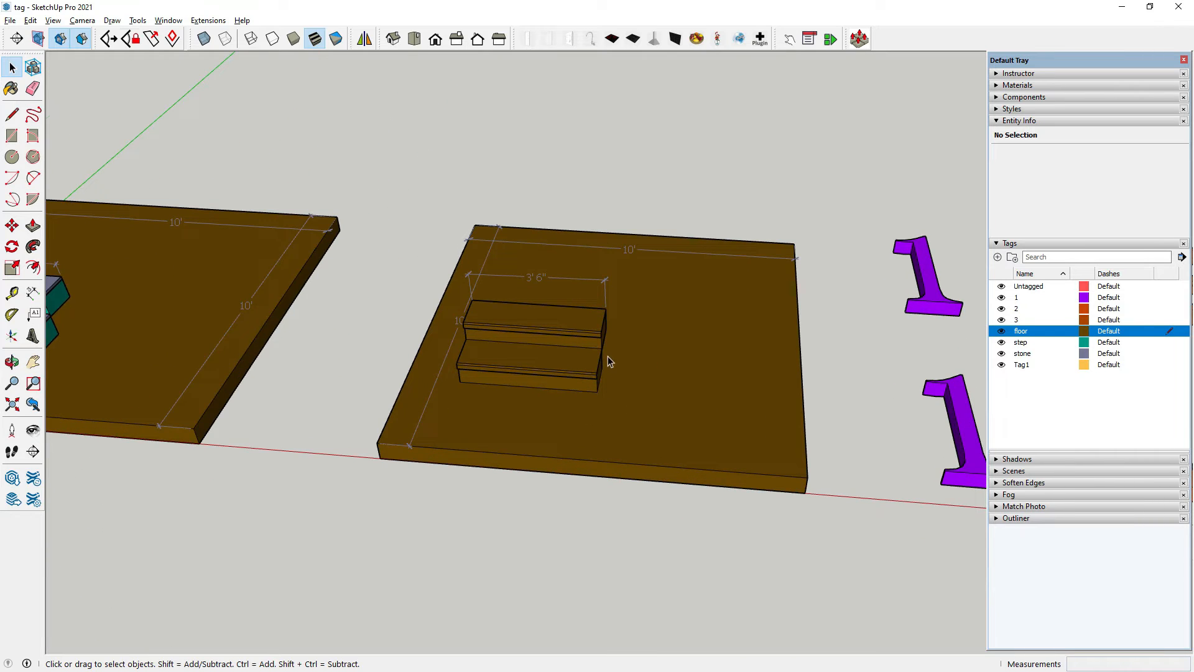
{"action": "scroll", "coordinate": [501, 341], "scroll_direction": "up", "scroll_amount": 4}
{"action": "middle_click_drag", "start_coordinate": [502, 342], "coordinate": [685, 258]}
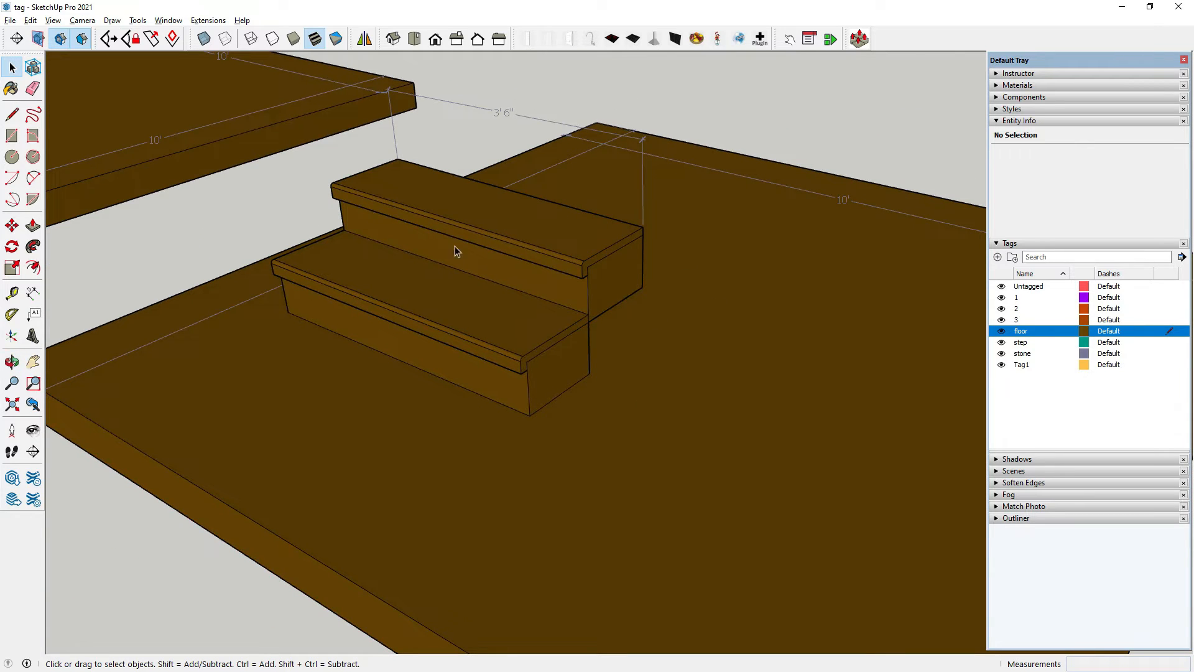
{"action": "left_click", "coordinate": [514, 376]}
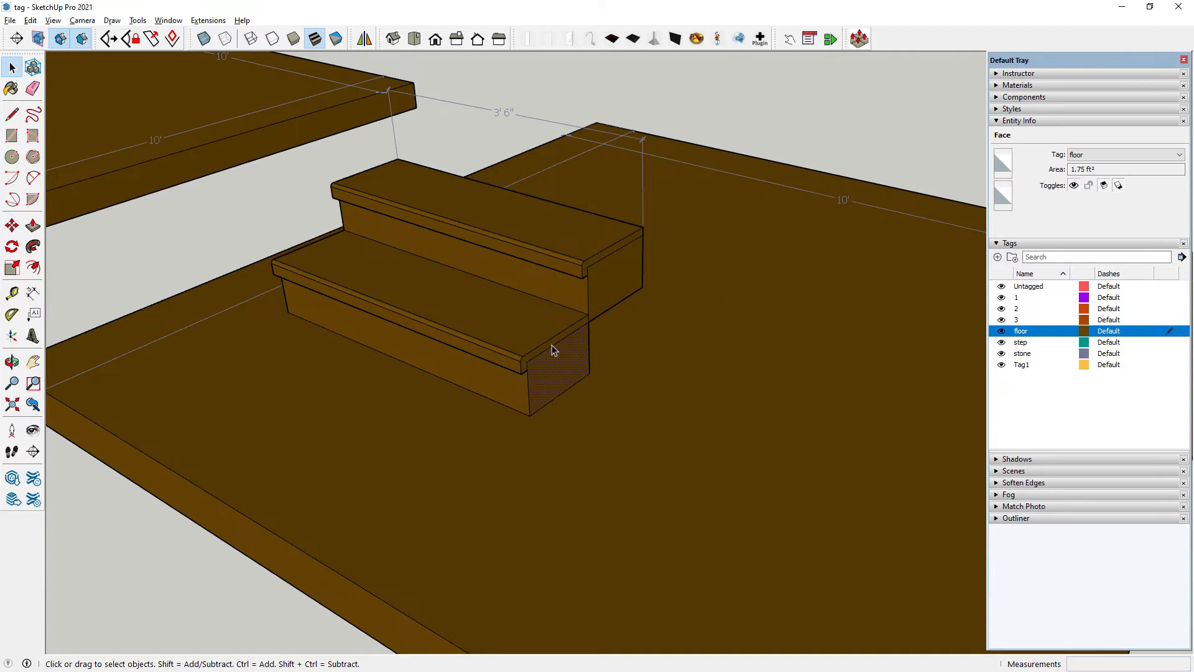
{"action": "left_click", "coordinate": [531, 324]}
{"action": "left_click", "coordinate": [552, 369]}
{"action": "scroll", "coordinate": [697, 397], "scroll_direction": "down", "scroll_amount": 5}
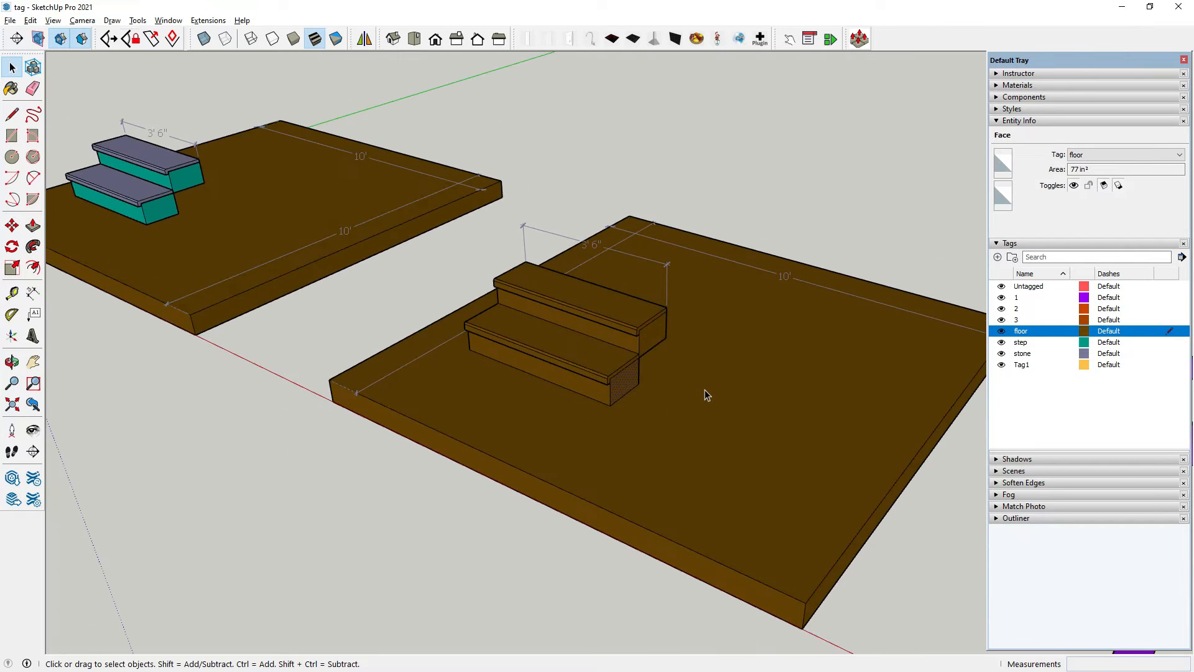
- Check the tags of the lower stone tread and the step body beneath it in the first model
{"action": "scroll", "coordinate": [749, 420], "scroll_direction": "down", "scroll_amount": 2}
{"action": "scroll", "coordinate": [304, 263], "scroll_direction": "up", "scroll_amount": 6}
{"action": "scroll", "coordinate": [304, 263], "scroll_direction": "up", "scroll_amount": 3}
{"action": "left_click", "coordinate": [332, 299]}
{"action": "left_click", "coordinate": [393, 394]}
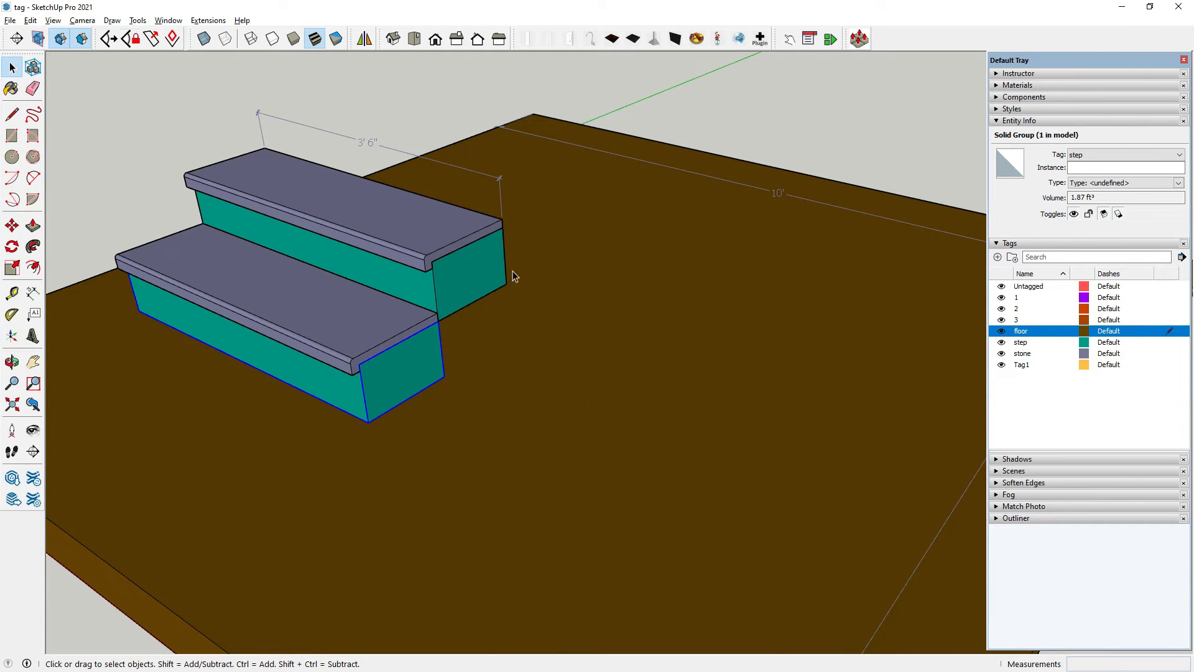
- Check the tag of the new slab's top face in the entity info
{"action": "scroll", "coordinate": [259, 262], "scroll_direction": "down", "scroll_amount": 7}
{"action": "middle_click_drag", "start_coordinate": [423, 355], "coordinate": [522, 429]}
{"action": "scroll", "coordinate": [260, 384], "scroll_direction": "down", "scroll_amount": 4}
{"action": "scroll", "coordinate": [771, 416], "scroll_direction": "up", "scroll_amount": 2}
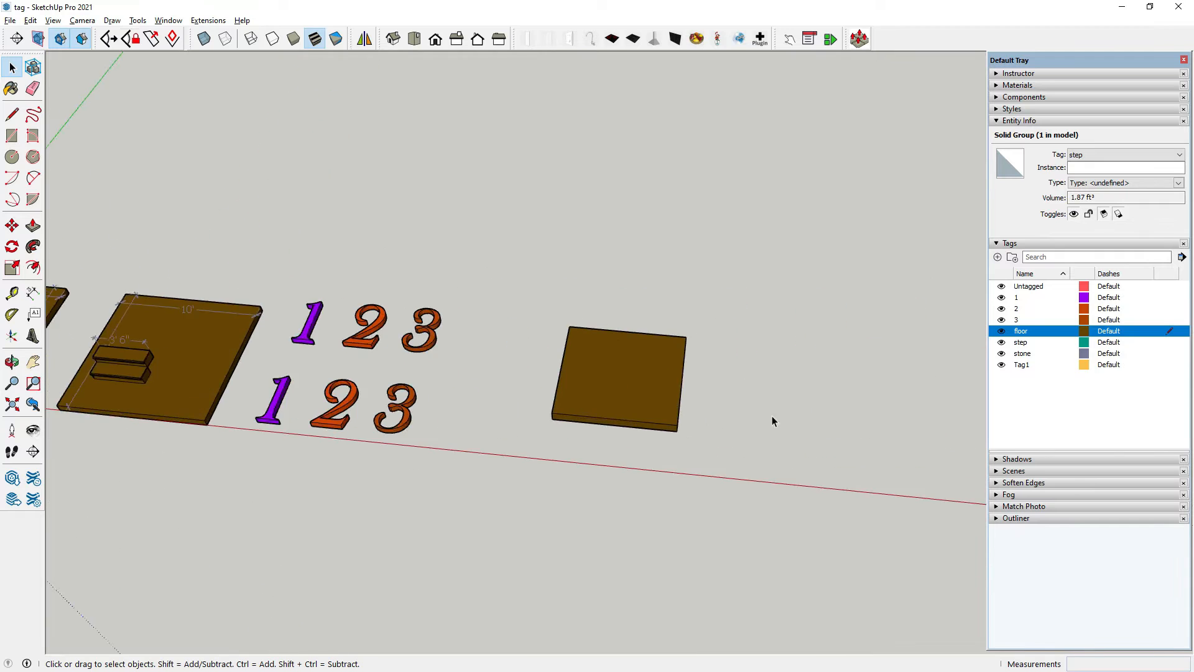
{"action": "scroll", "coordinate": [602, 367], "scroll_direction": "up", "scroll_amount": 3}
{"action": "middle_click_drag", "start_coordinate": [602, 367], "coordinate": [618, 395]}
{"action": "left_click", "coordinate": [608, 335]}
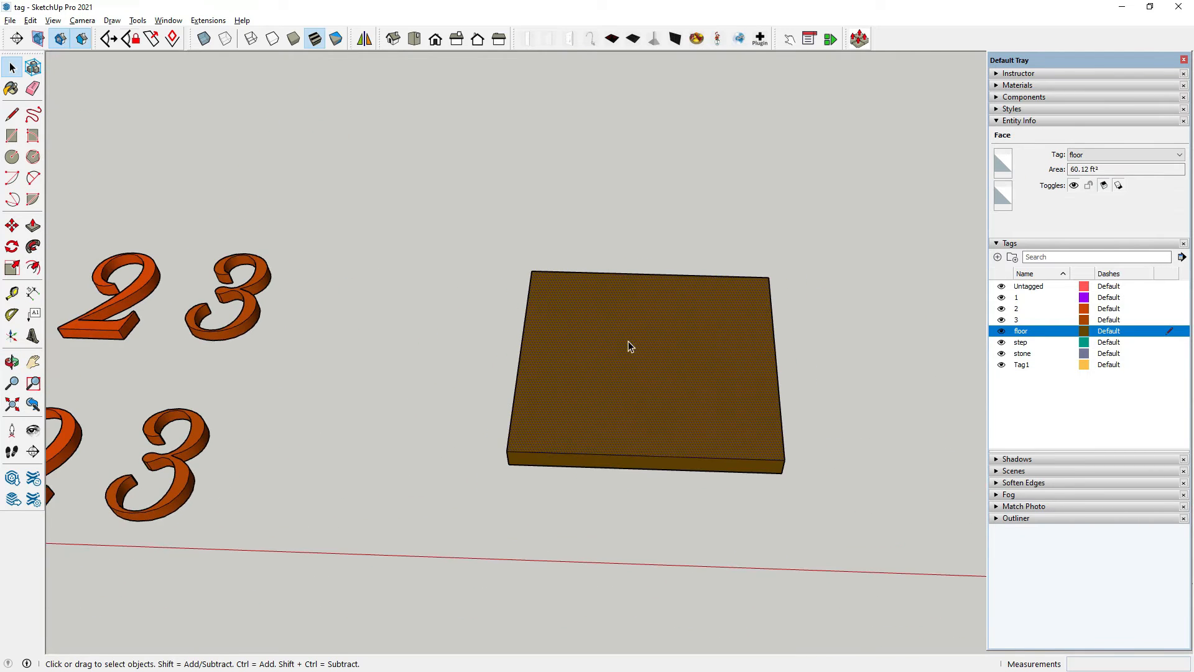
- Copy the whole brown slab along the red axis, placing the duplicate beside the original
{"action": "middle_click_drag", "start_coordinate": [630, 347], "coordinate": [505, 238]}
{"action": "left_click_drag", "start_coordinate": [467, 199], "coordinate": [872, 508]}
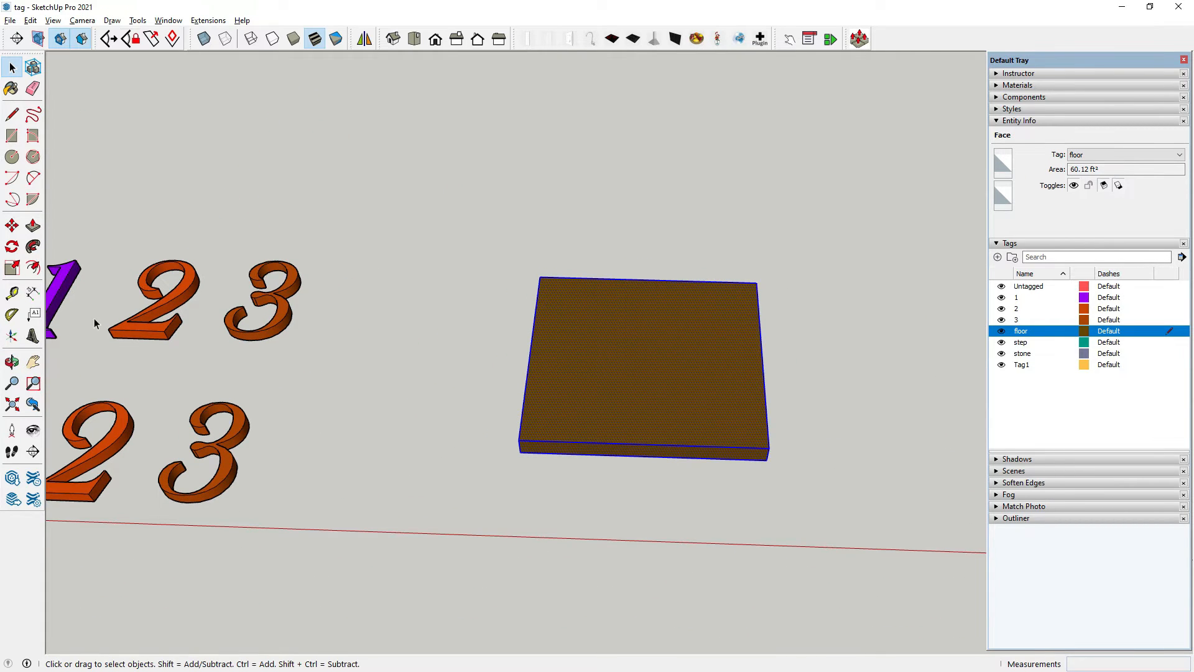
{"action": "left_click", "coordinate": [13, 226]}
{"action": "left_click", "coordinate": [708, 398]}
{"action": "key", "text": "ctrl"}
{"action": "scroll", "coordinate": [548, 421], "scroll_direction": "down", "scroll_amount": 3}
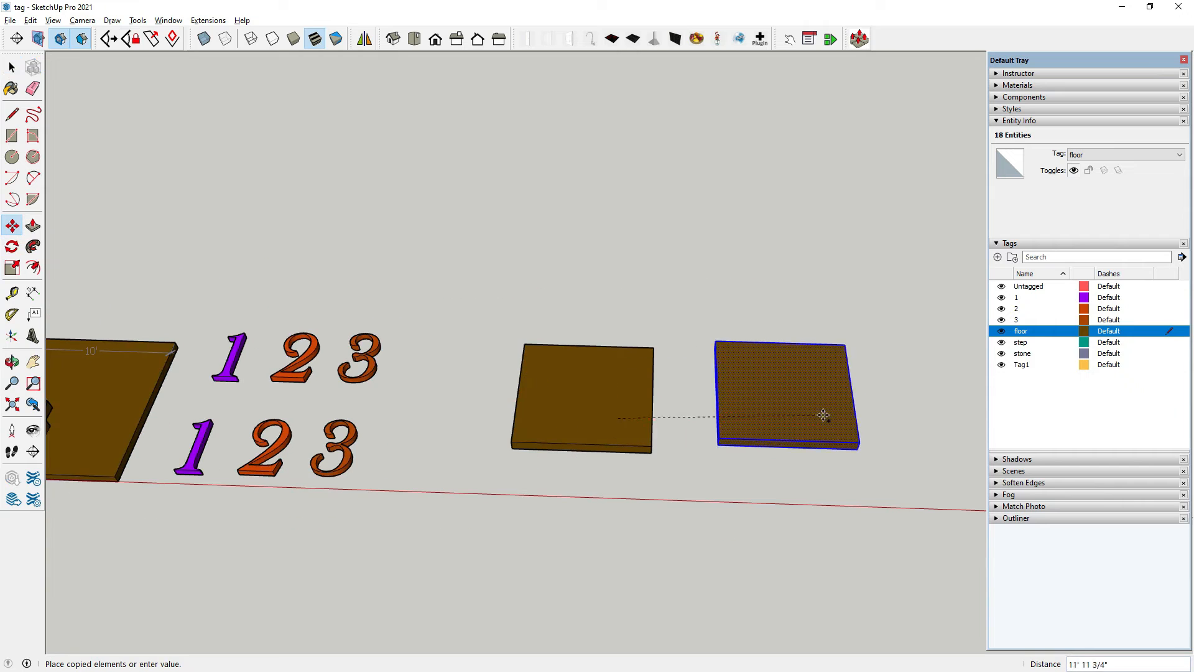
{"action": "left_click", "coordinate": [850, 420]}
{"action": "left_click", "coordinate": [12, 67]}
{"action": "left_click", "coordinate": [347, 168]}
{"action": "middle_click_drag", "start_coordinate": [349, 171], "coordinate": [397, 257]}
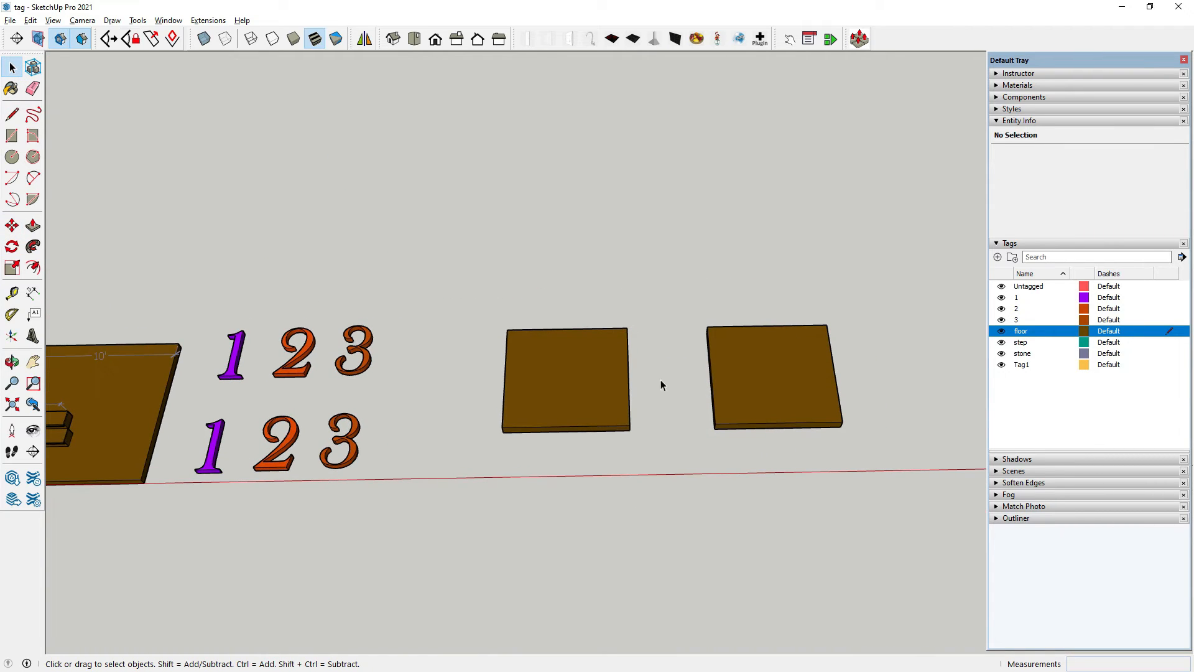
- Delete both brown slabs standing apart from the numerals
{"action": "scroll", "coordinate": [660, 383], "scroll_direction": "down", "scroll_amount": 2}
{"action": "left_click_drag", "start_coordinate": [466, 272], "coordinate": [874, 464]}
{"action": "key", "text": "Delete"}
{"action": "left_click", "coordinate": [704, 390]}
- Make Tag1 the active tag and model a new rectangular slab in the empty area beside the numerals
{"action": "left_click", "coordinate": [1169, 365]}
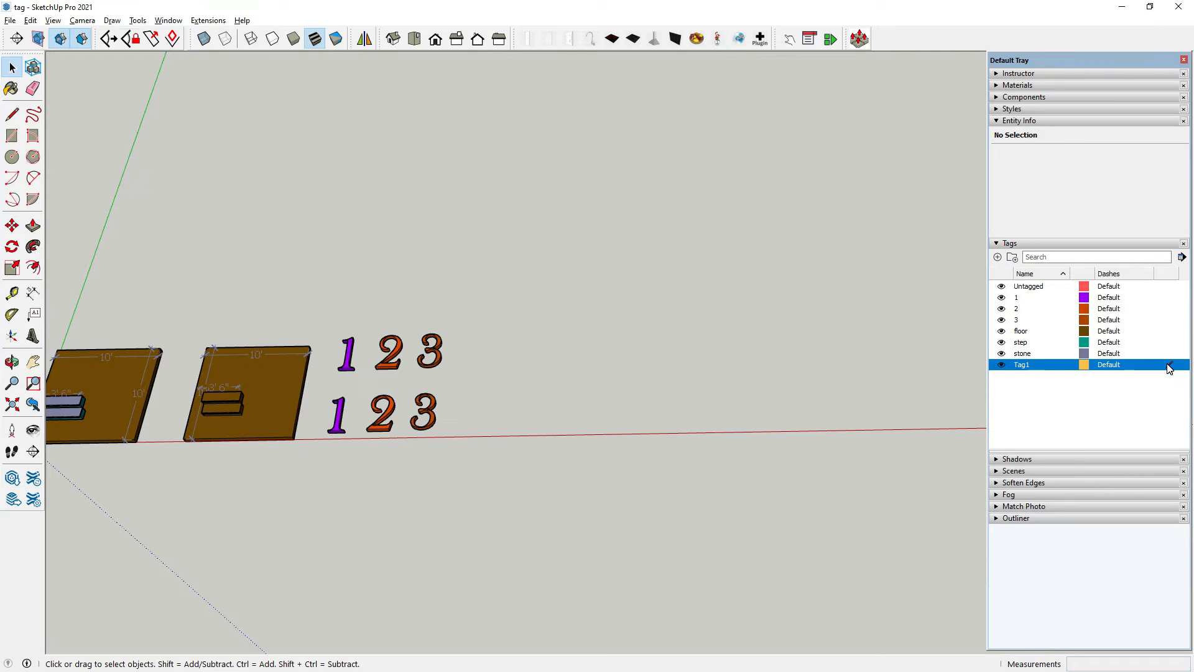
{"action": "left_click", "coordinate": [12, 136]}
{"action": "left_click", "coordinate": [630, 334]}
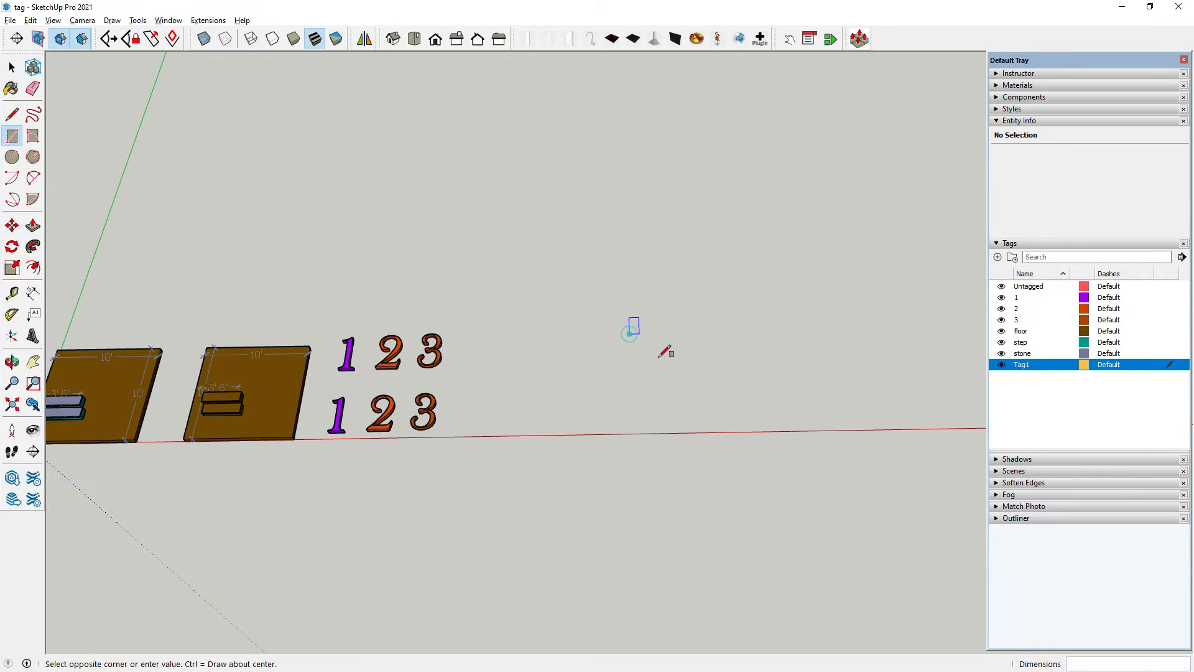
{"action": "left_click", "coordinate": [786, 428]}
{"action": "key", "text": "p"}
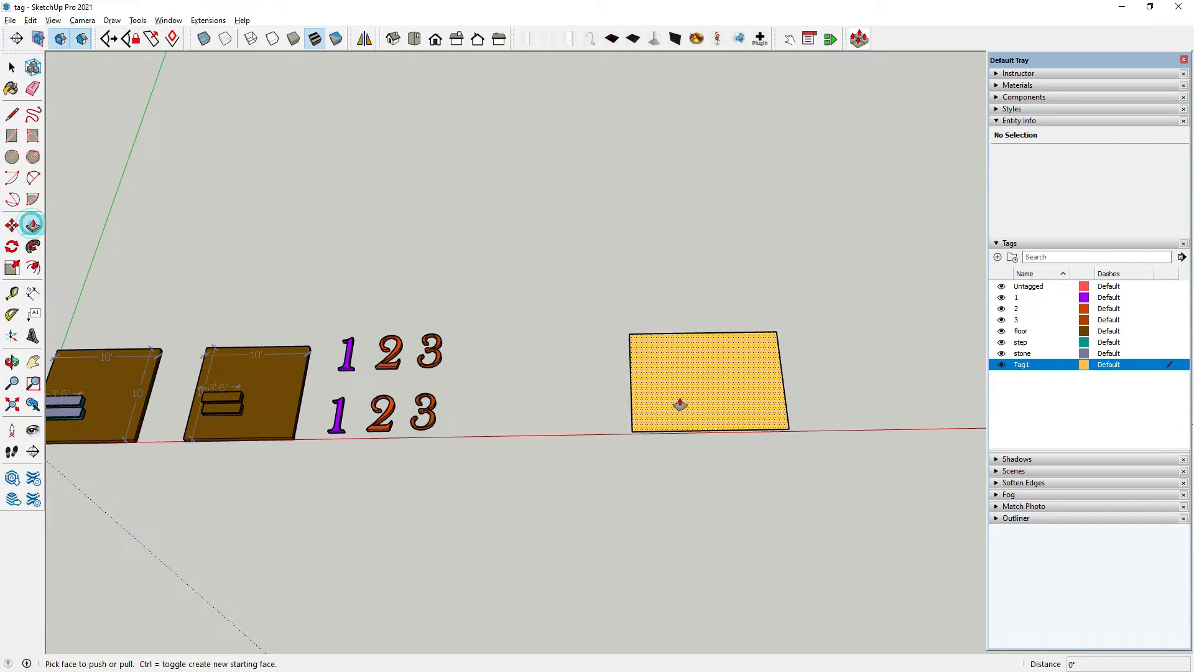
{"action": "scroll", "coordinate": [680, 405], "scroll_direction": "up", "scroll_amount": 2}
{"action": "left_click", "coordinate": [681, 398]}
{"action": "left_click", "coordinate": [682, 397]}
{"action": "left_click", "coordinate": [12, 67]}
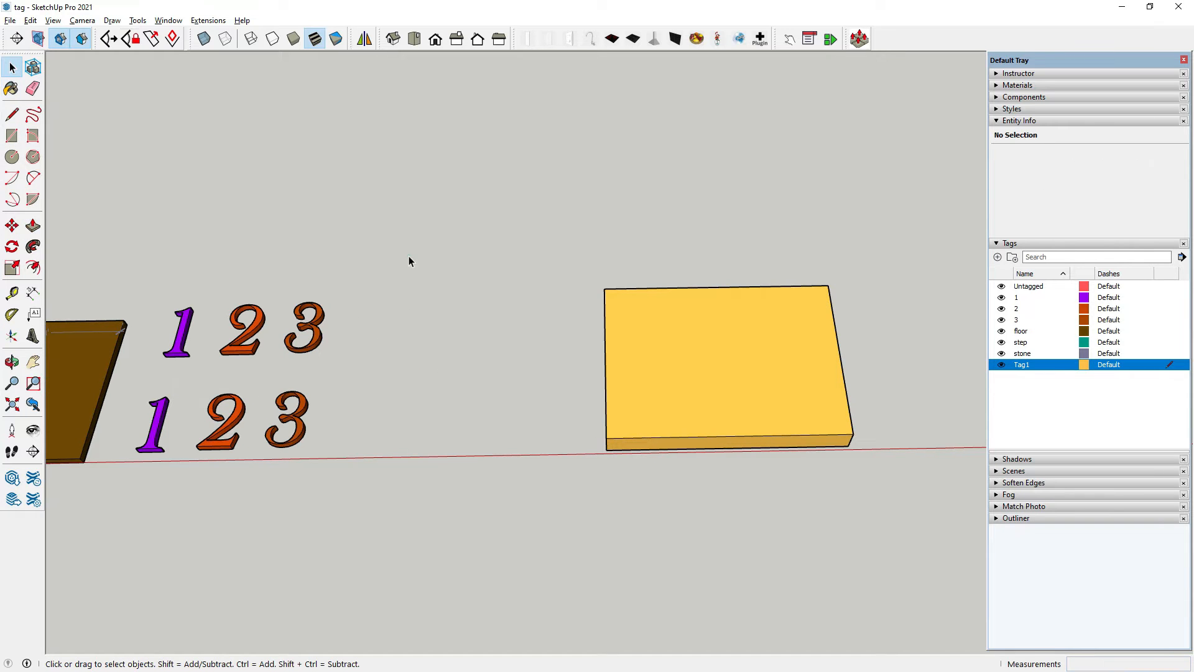
- Copy the yellow Tag1 slab along the red axis so a second slab stands beside it
{"action": "scroll", "coordinate": [508, 261], "scroll_direction": "down", "scroll_amount": 2}
{"action": "left_click_drag", "start_coordinate": [501, 241], "coordinate": [749, 409]}
{"action": "key", "text": "m"}
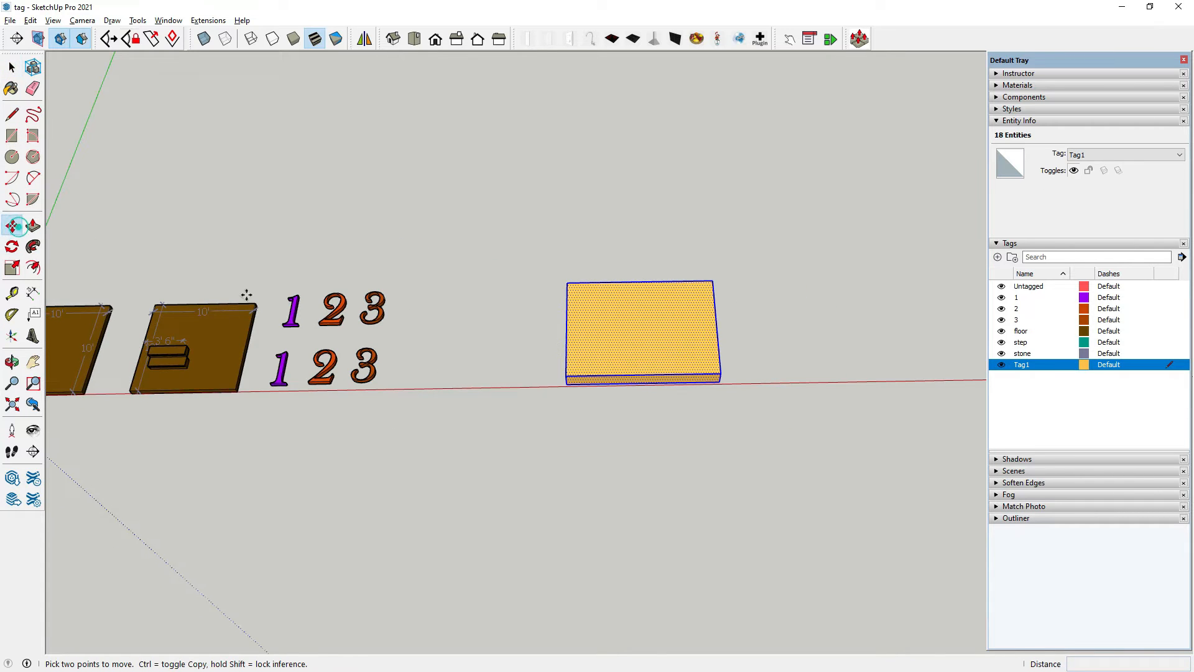
{"action": "scroll", "coordinate": [248, 294], "scroll_direction": "down", "scroll_amount": 1}
{"action": "left_click", "coordinate": [547, 337]}
{"action": "key", "text": "ctrl"}
{"action": "left_click", "coordinate": [747, 327]}
{"action": "left_click", "coordinate": [12, 67]}
{"action": "left_click", "coordinate": [9, 68]}
{"action": "left_click", "coordinate": [346, 181]}
- Group all faces and edges of the yellow slab nearest the numerals
{"action": "scroll", "coordinate": [653, 385], "scroll_direction": "up", "scroll_amount": 5}
{"action": "middle_click_drag", "start_coordinate": [540, 387], "coordinate": [529, 336]}
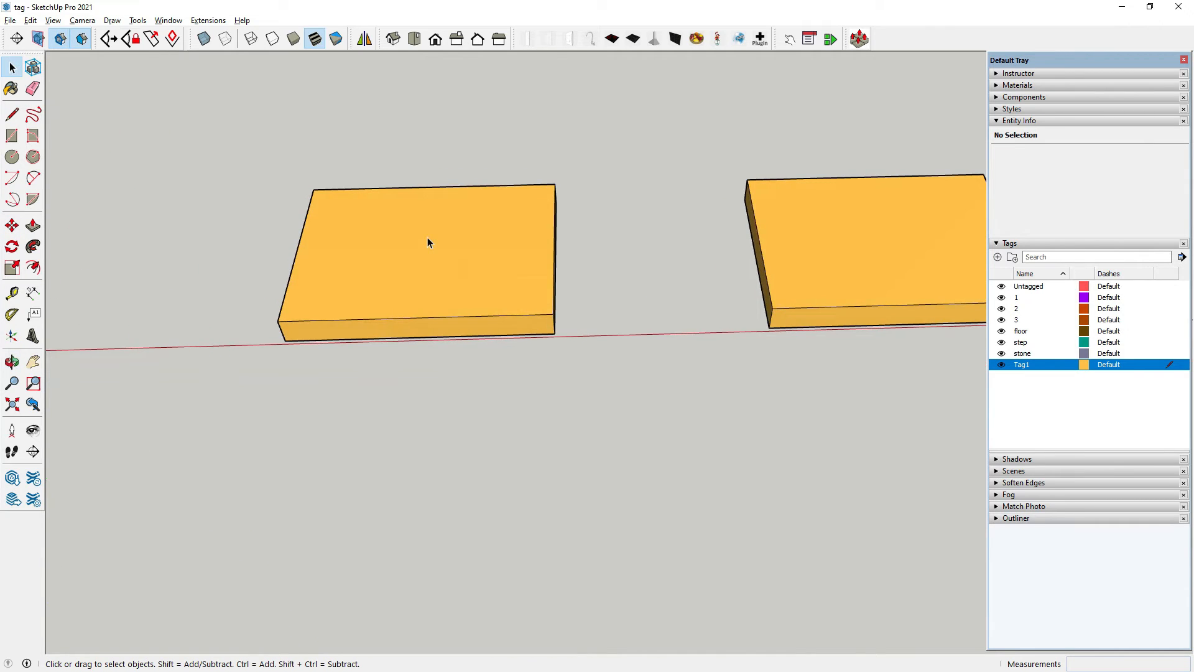
{"action": "left_click", "coordinate": [427, 237]}
{"action": "scroll", "coordinate": [428, 237], "scroll_direction": "down", "scroll_amount": 2}
{"action": "left_click_drag", "start_coordinate": [249, 150], "coordinate": [592, 376]}
{"action": "right_click", "coordinate": [457, 267]}
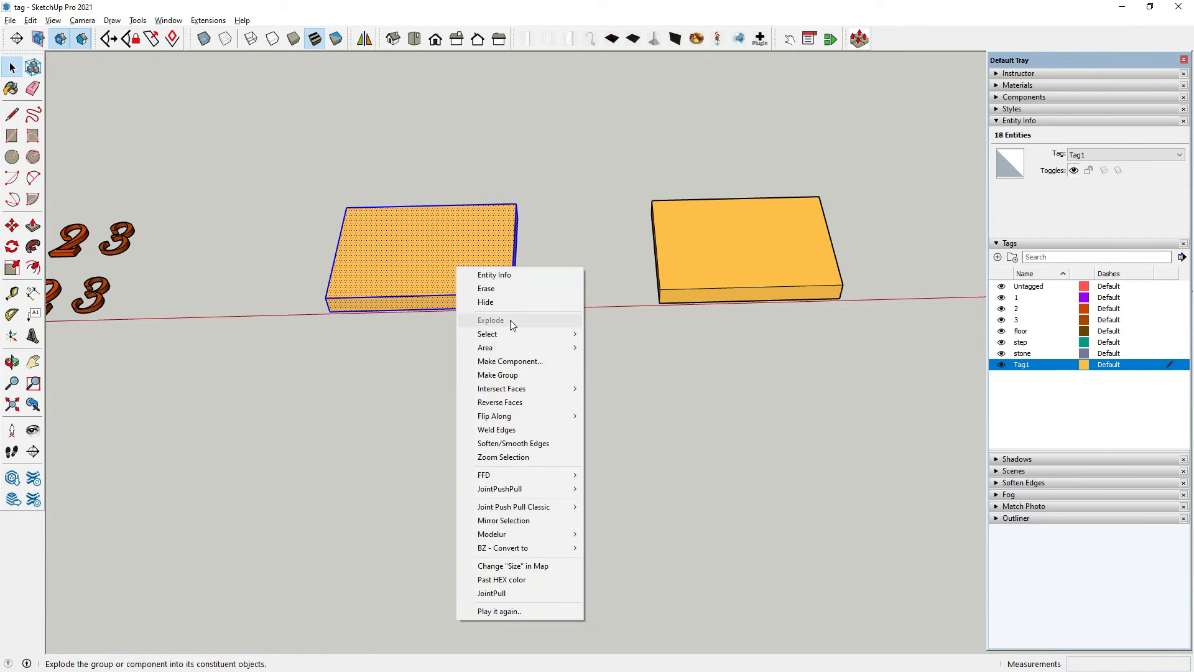
{"action": "left_click", "coordinate": [516, 375]}
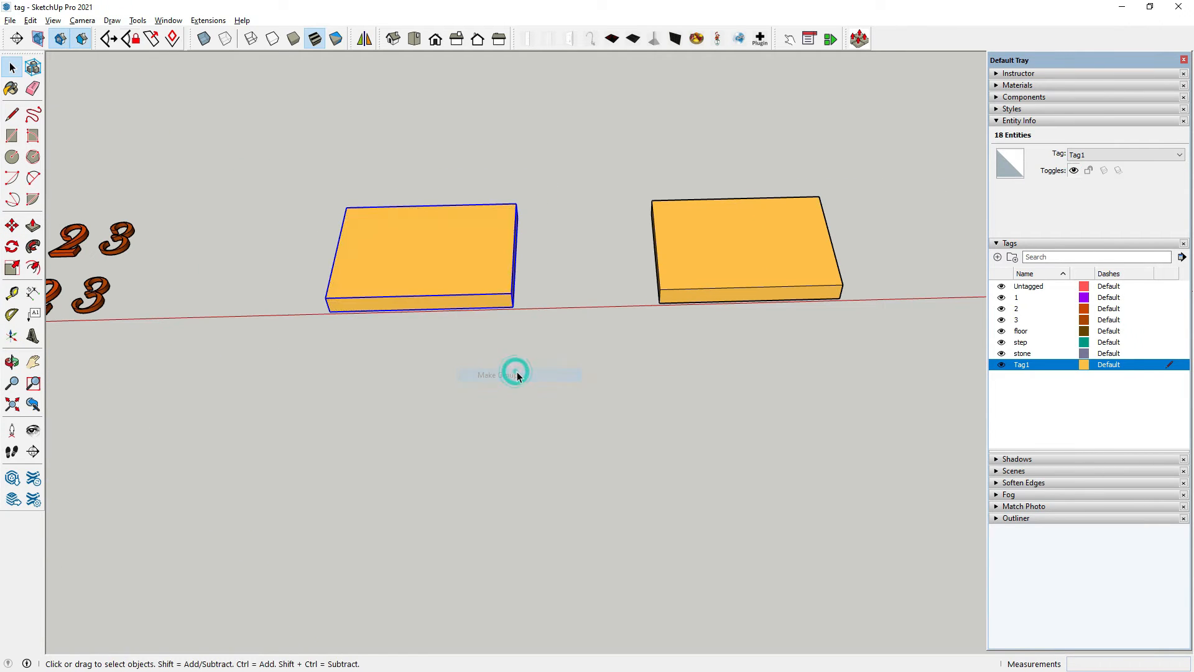
- Select the ungrouped slab's top face to compare it with the group, and make step the active tag
{"action": "left_click", "coordinate": [770, 253]}
{"action": "middle_click_drag", "start_coordinate": [766, 364], "coordinate": [741, 330]}
{"action": "scroll", "coordinate": [684, 352], "scroll_direction": "down", "scroll_amount": 2}
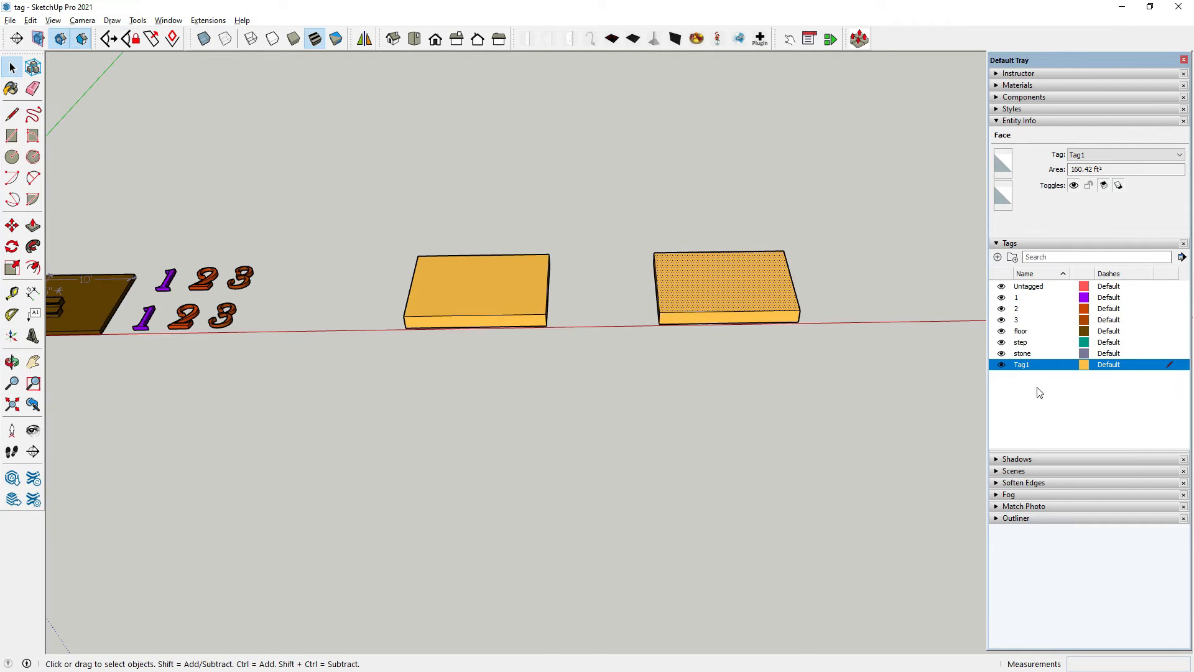
{"action": "scroll", "coordinate": [938, 362], "scroll_direction": "up", "scroll_amount": 1}
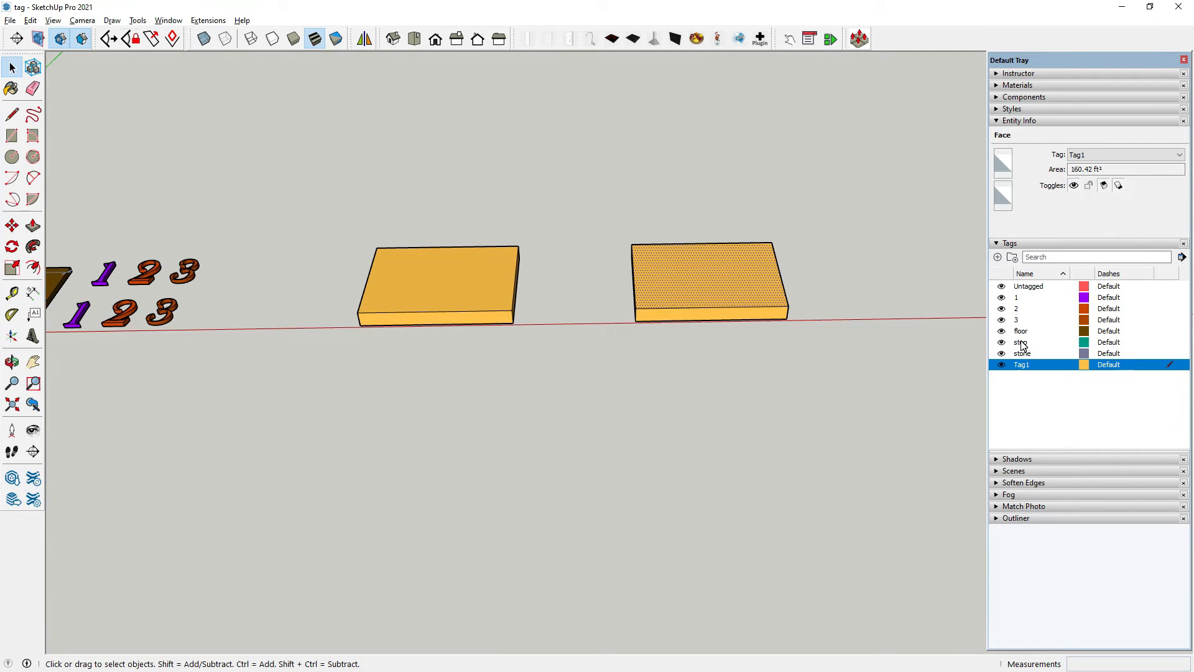
{"action": "left_click", "coordinate": [1173, 342]}
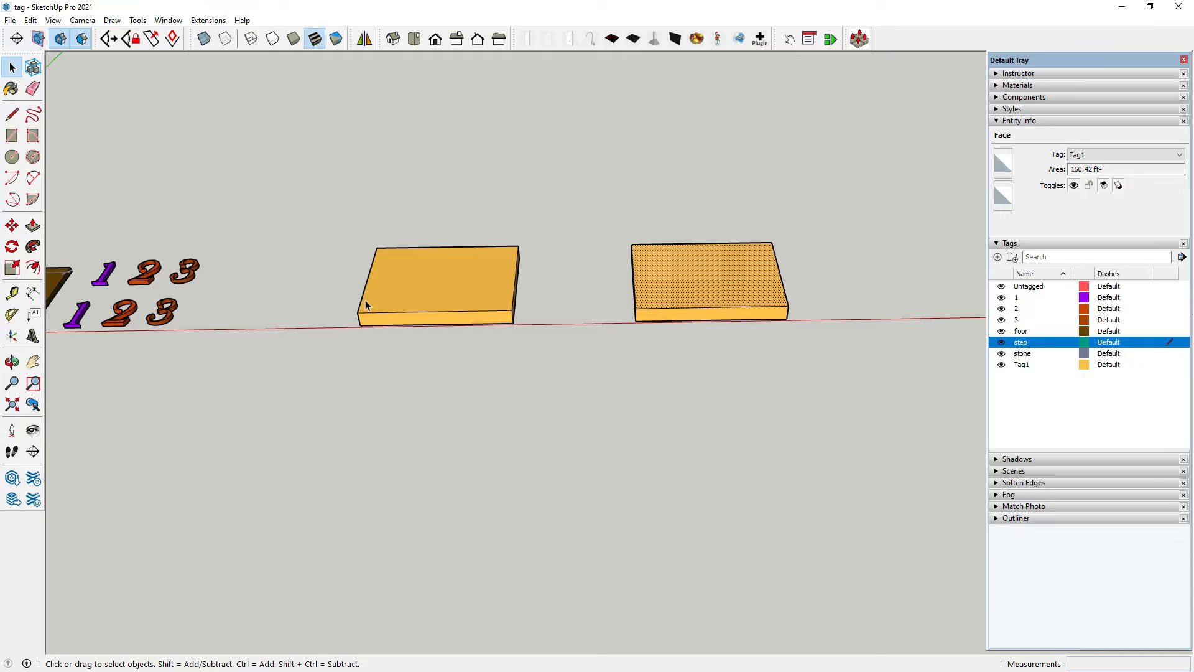
{"action": "middle_click_drag", "start_coordinate": [366, 302], "coordinate": [502, 322]}
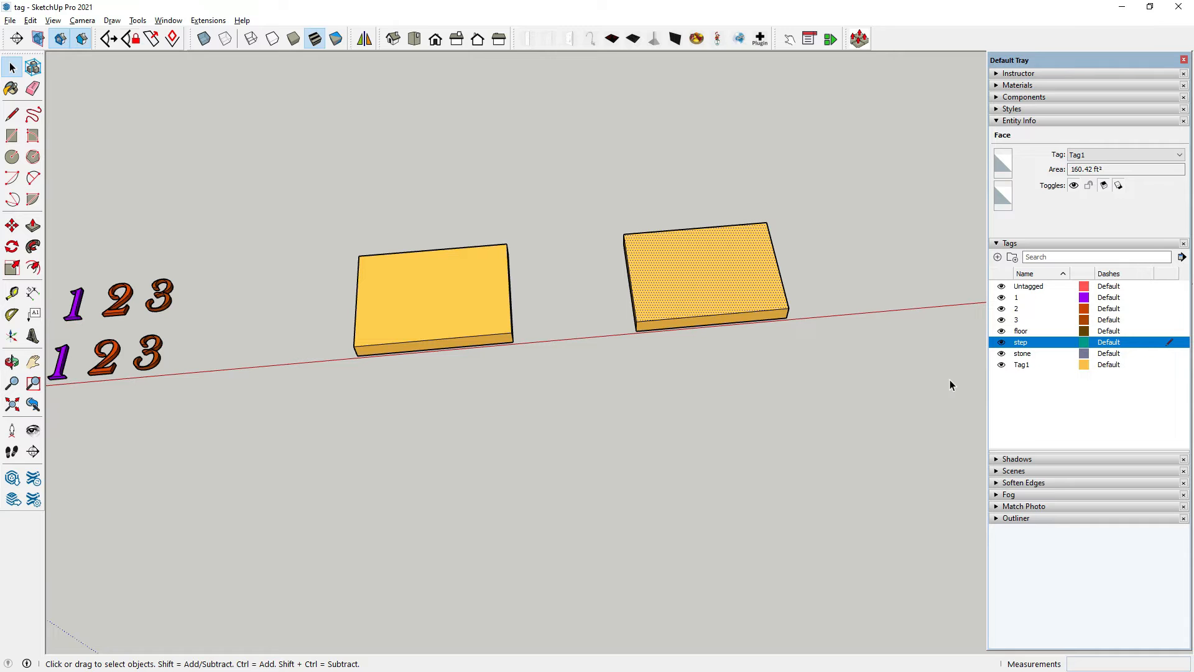
{"action": "middle_click_drag", "start_coordinate": [581, 416], "coordinate": [563, 426]}
- Draw a 3' 6" by 11" rectangle with the Line tool on top of the grouped slab
{"action": "left_click", "coordinate": [13, 115]}
{"action": "scroll", "coordinate": [482, 270], "scroll_direction": "up", "scroll_amount": 2}
{"action": "scroll", "coordinate": [654, 307], "scroll_direction": "down", "scroll_amount": 3}
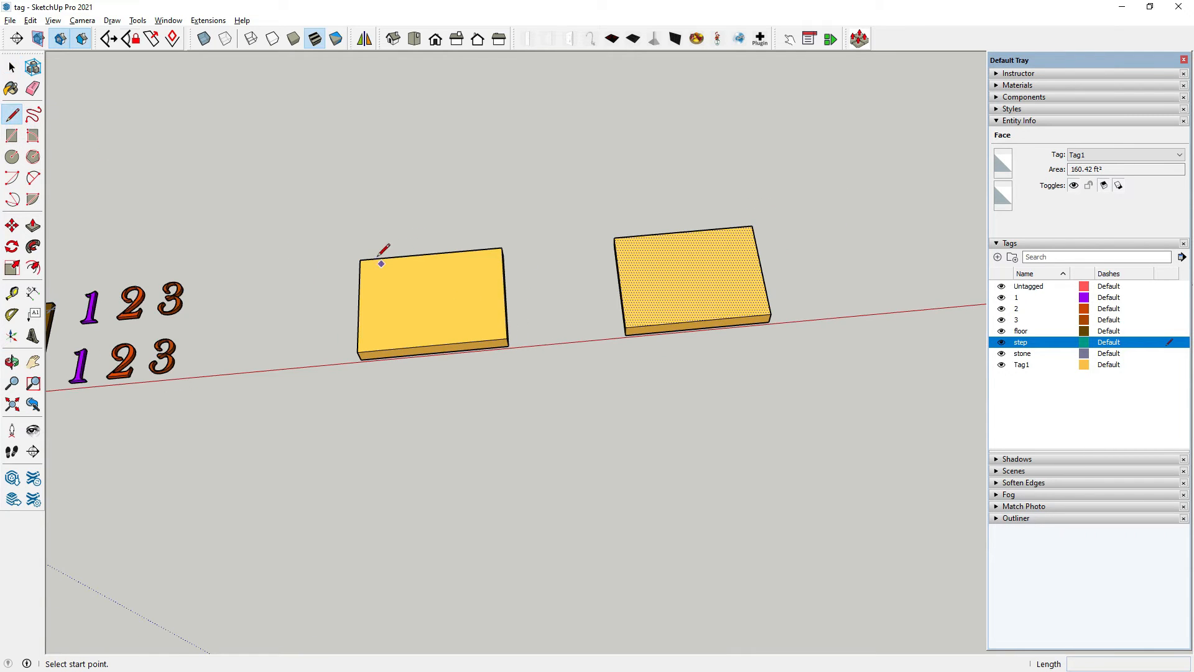
{"action": "scroll", "coordinate": [373, 249], "scroll_direction": "up", "scroll_amount": 2}
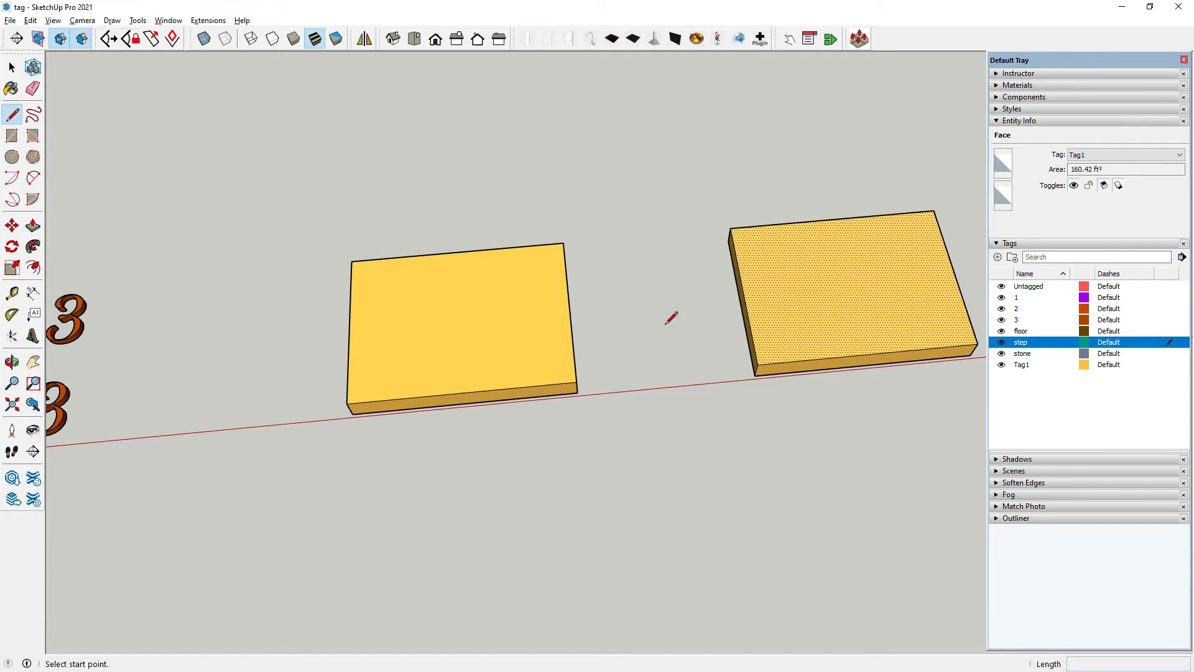
{"action": "scroll", "coordinate": [814, 285], "scroll_direction": "up", "scroll_amount": 1}
{"action": "mouse_move", "coordinate": [871, 304]}
{"action": "middle_mouse_down"}
{"action": "mouse_move", "coordinate": [842, 259]}
{"action": "mouse_move", "coordinate": [740, 314]}
{"action": "middle_mouse_up"}
{"action": "scroll", "coordinate": [753, 320], "scroll_direction": "down", "scroll_amount": 3}
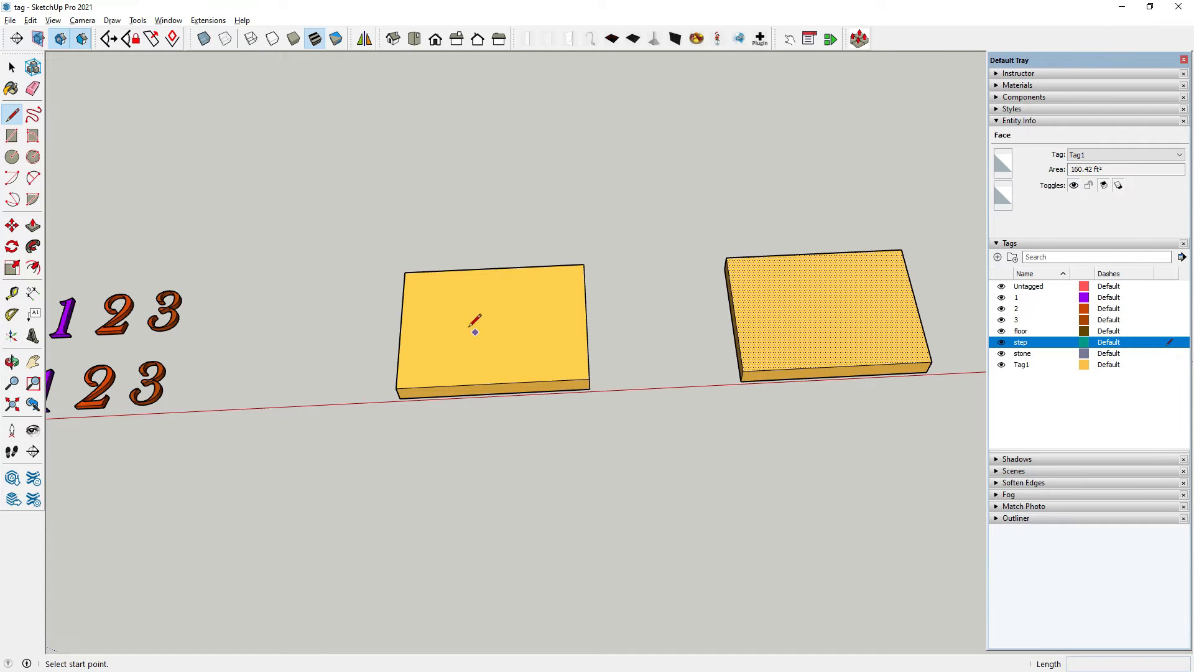
{"action": "scroll", "coordinate": [435, 336], "scroll_direction": "up", "scroll_amount": 4}
{"action": "scroll", "coordinate": [427, 341], "scroll_direction": "up", "scroll_amount": 1}
{"action": "left_click", "coordinate": [423, 346]}
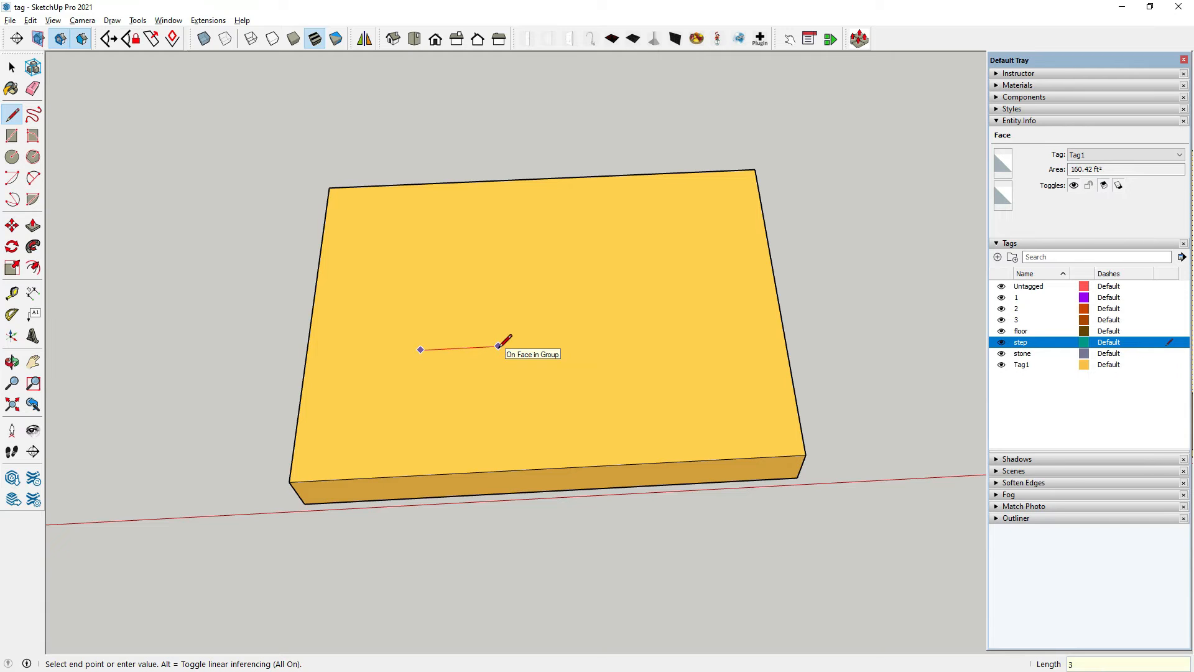
{"action": "left_click", "coordinate": [535, 344]}
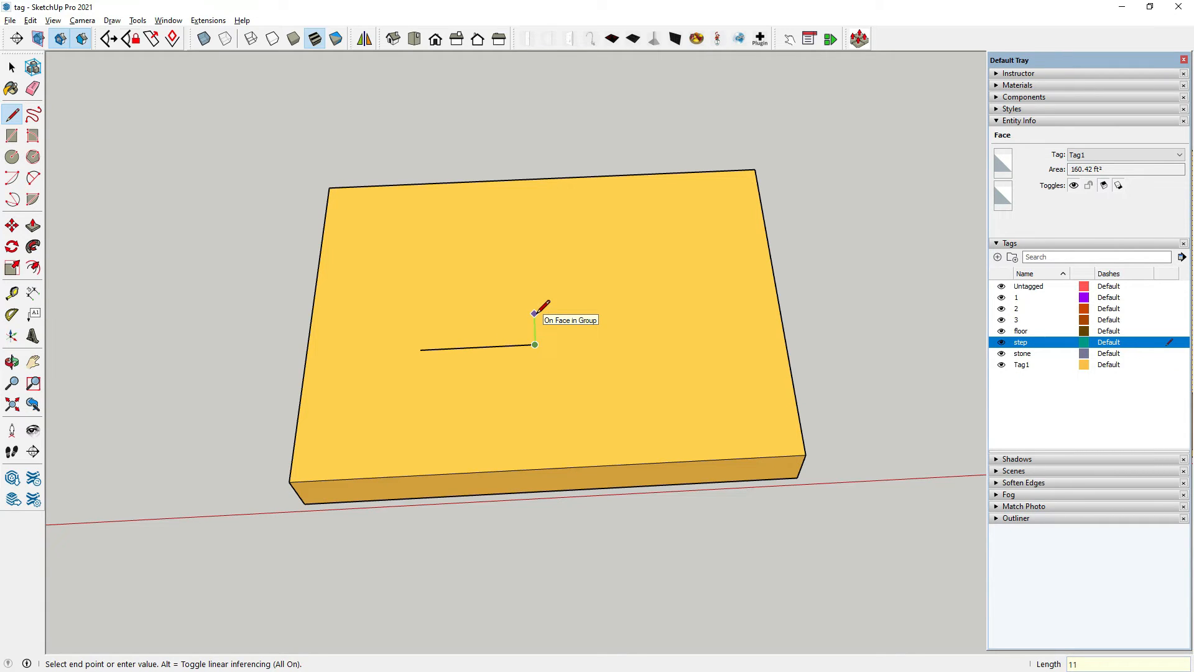
{"action": "type", "text": "11"}
{"action": "key", "text": "Return"}
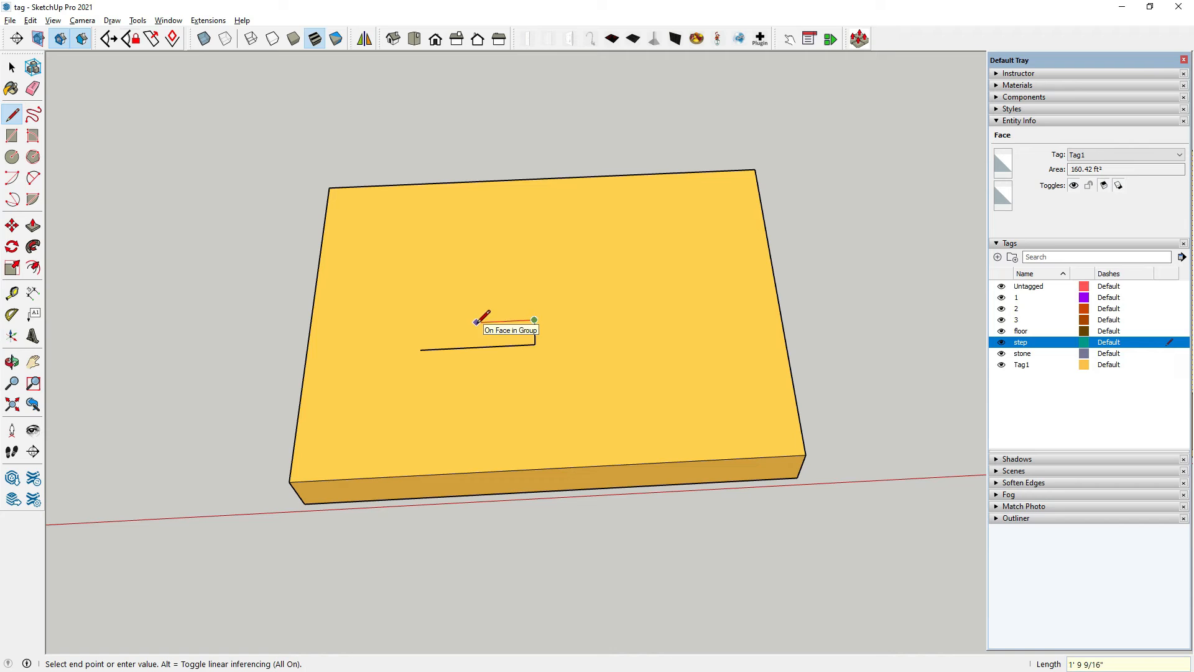
{"action": "left_click", "coordinate": [421, 324]}
{"action": "left_click", "coordinate": [421, 350]}
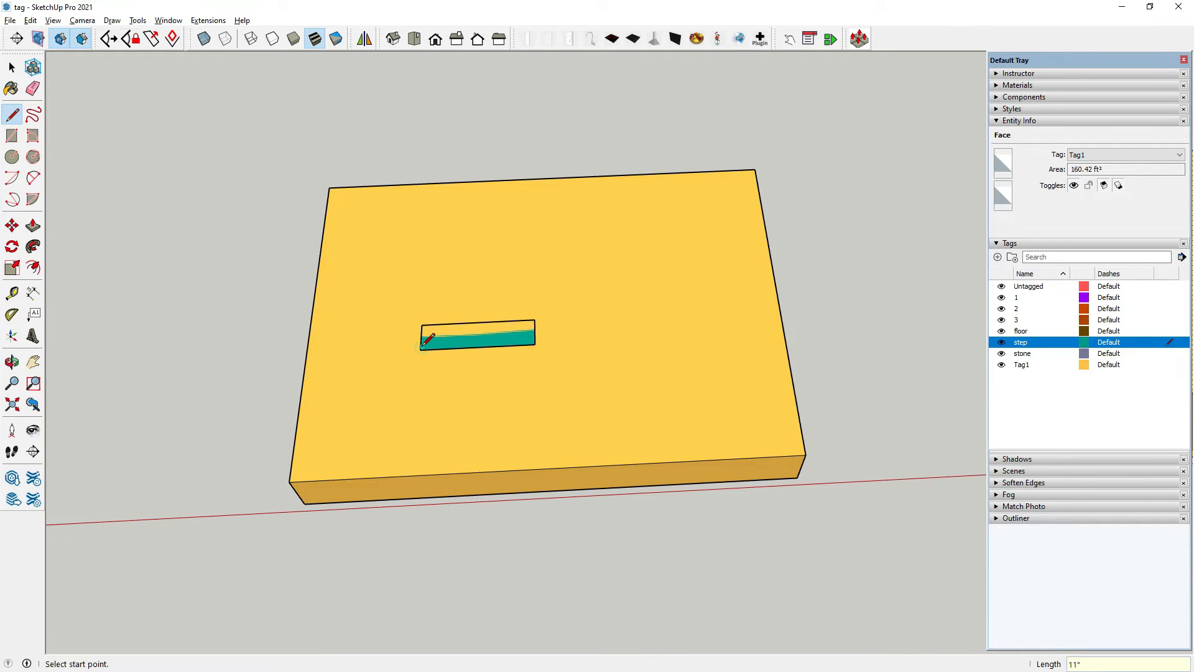
- Pull the rectangle on the grouped slab up 7" to form a step block
{"action": "left_click", "coordinate": [33, 226]}
{"action": "middle_click_drag", "start_coordinate": [439, 386], "coordinate": [526, 296]}
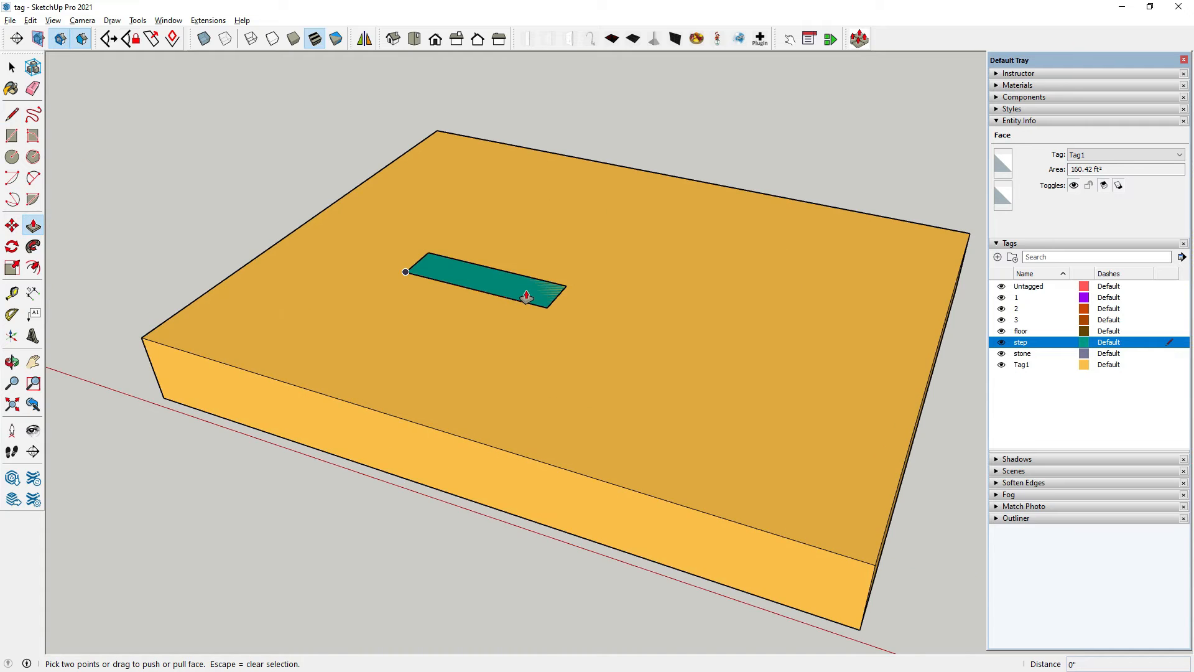
{"action": "left_click", "coordinate": [526, 297]}
{"action": "left_click", "coordinate": [528, 284]}
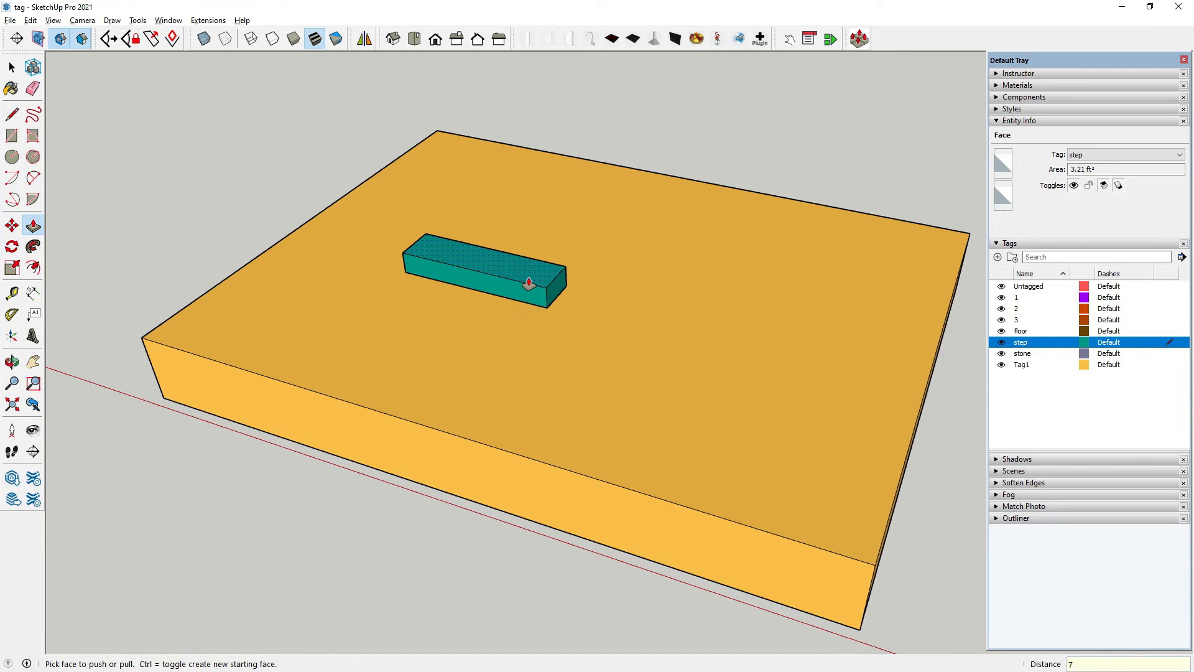
{"action": "key", "text": "Return"}
{"action": "left_click", "coordinate": [11, 67]}
{"action": "middle_click_drag", "start_coordinate": [206, 197], "coordinate": [263, 314]}
{"action": "left_click_drag", "start_coordinate": [263, 308], "coordinate": [617, 405]}
{"action": "middle_click_drag", "start_coordinate": [403, 320], "coordinate": [353, 360]}
{"action": "left_click", "coordinate": [12, 225]}
{"action": "key", "text": "ctrl"}
{"action": "left_click", "coordinate": [371, 372]}
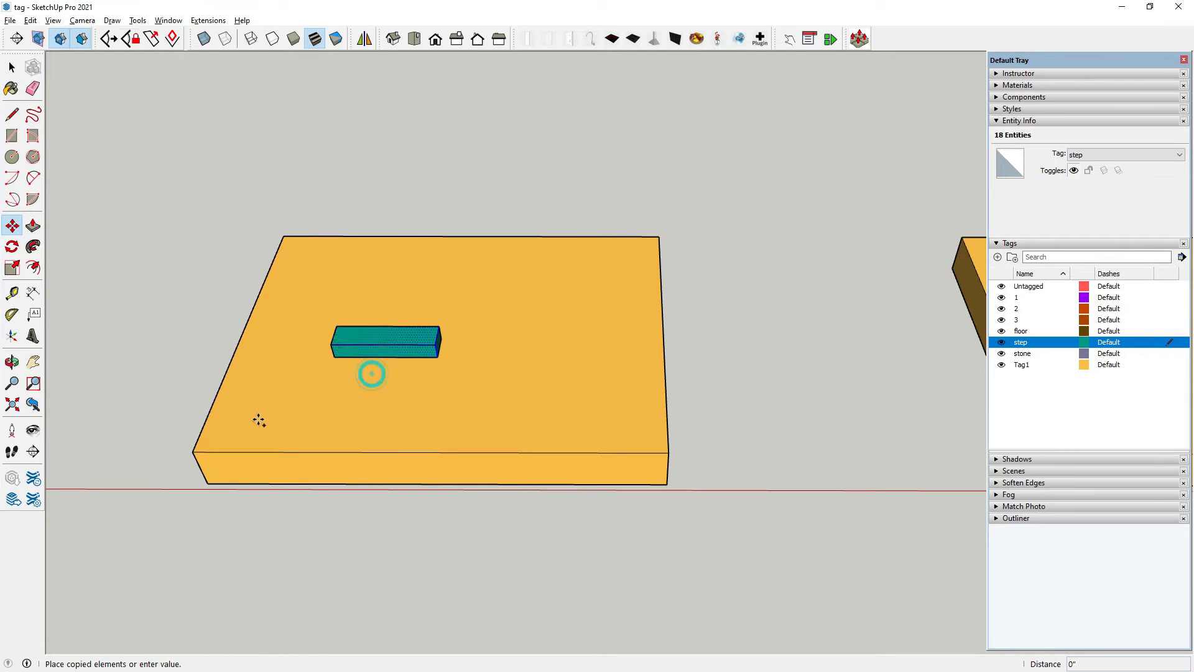
{"action": "scroll", "coordinate": [259, 421], "scroll_direction": "down", "scroll_amount": 3}
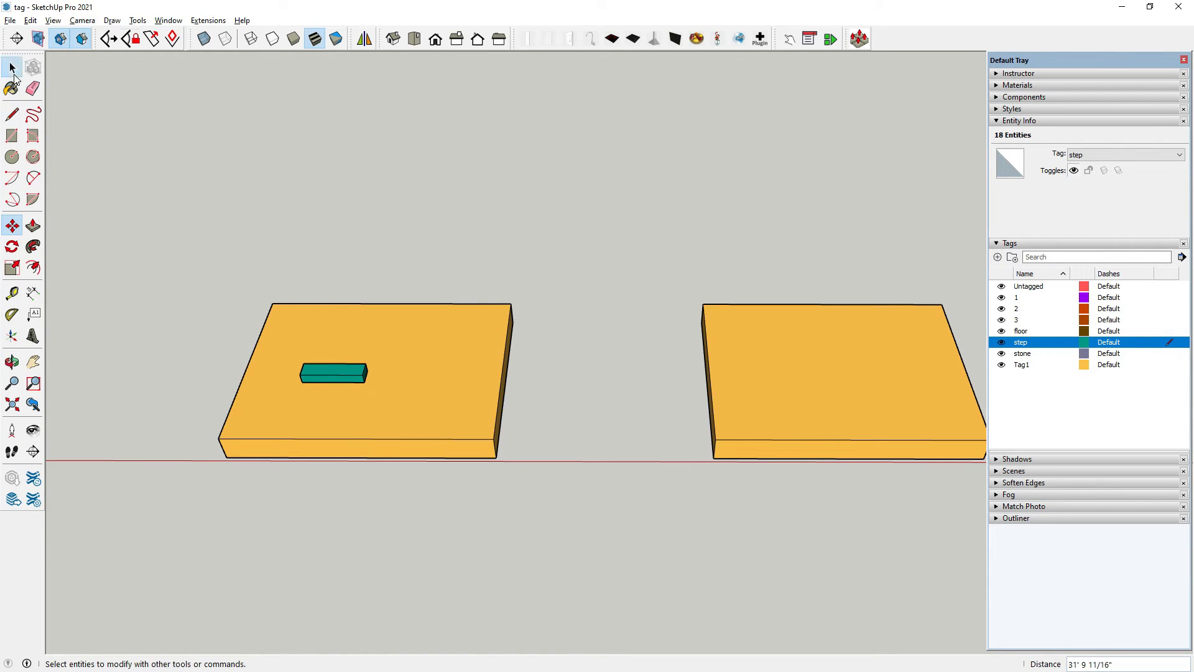
{"action": "left_click", "coordinate": [14, 75]}
- Group all faces and edges of the green step block on the first slab
{"action": "scroll", "coordinate": [272, 377], "scroll_direction": "up", "scroll_amount": 2}
{"action": "left_click_drag", "start_coordinate": [280, 331], "coordinate": [430, 408]}
{"action": "right_click", "coordinate": [386, 361]}
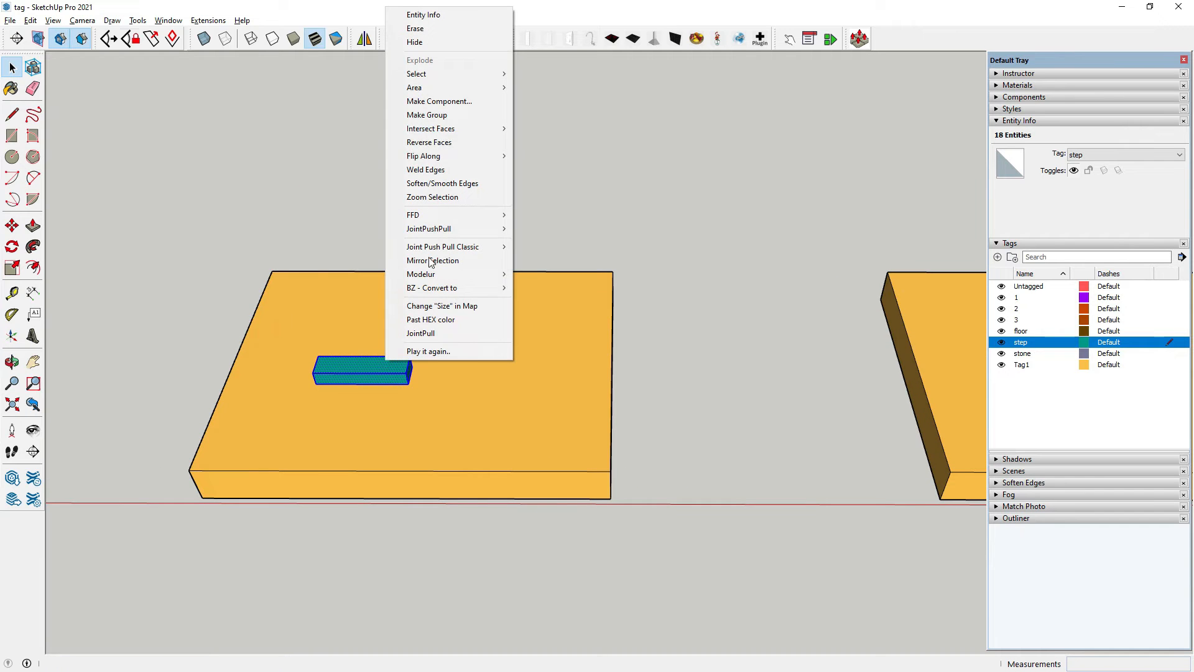
{"action": "left_click", "coordinate": [427, 115]}
{"action": "left_click", "coordinate": [476, 173]}
{"action": "scroll", "coordinate": [368, 362], "scroll_direction": "up", "scroll_amount": 2}
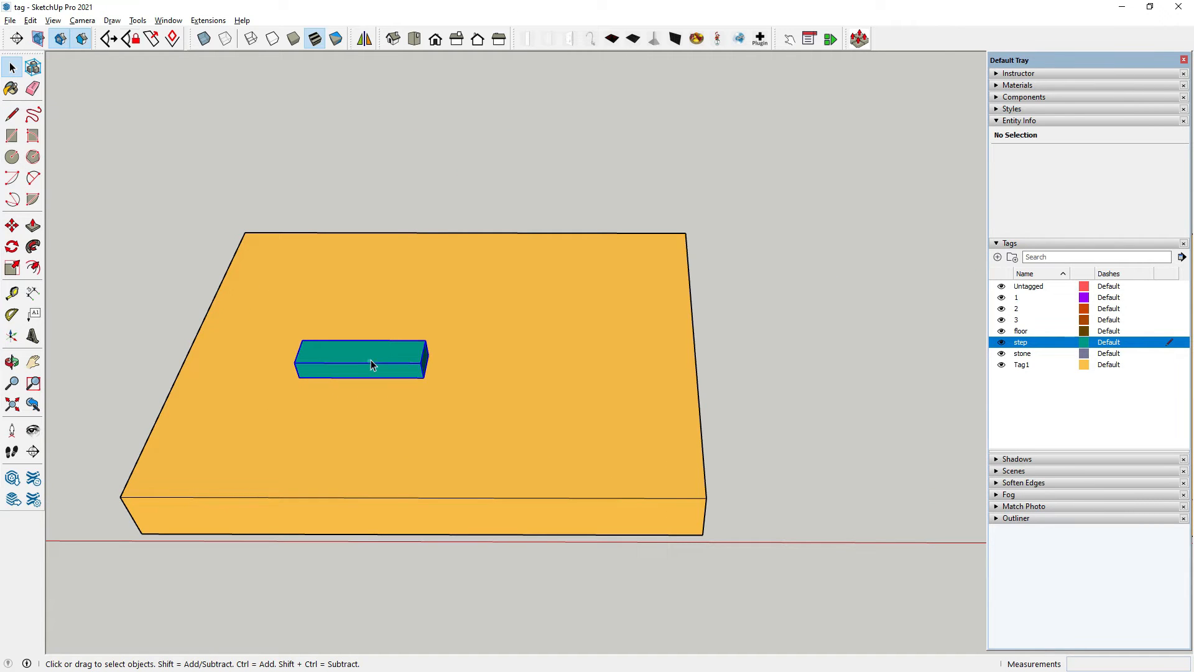
{"action": "left_click", "coordinate": [371, 361]}
{"action": "left_click", "coordinate": [853, 362]}
- Draw a closed rectangle about 3' 6" long on the top face of the ungrouped slab with the Line tool
{"action": "scroll", "coordinate": [245, 360], "scroll_direction": "down", "scroll_amount": 3}
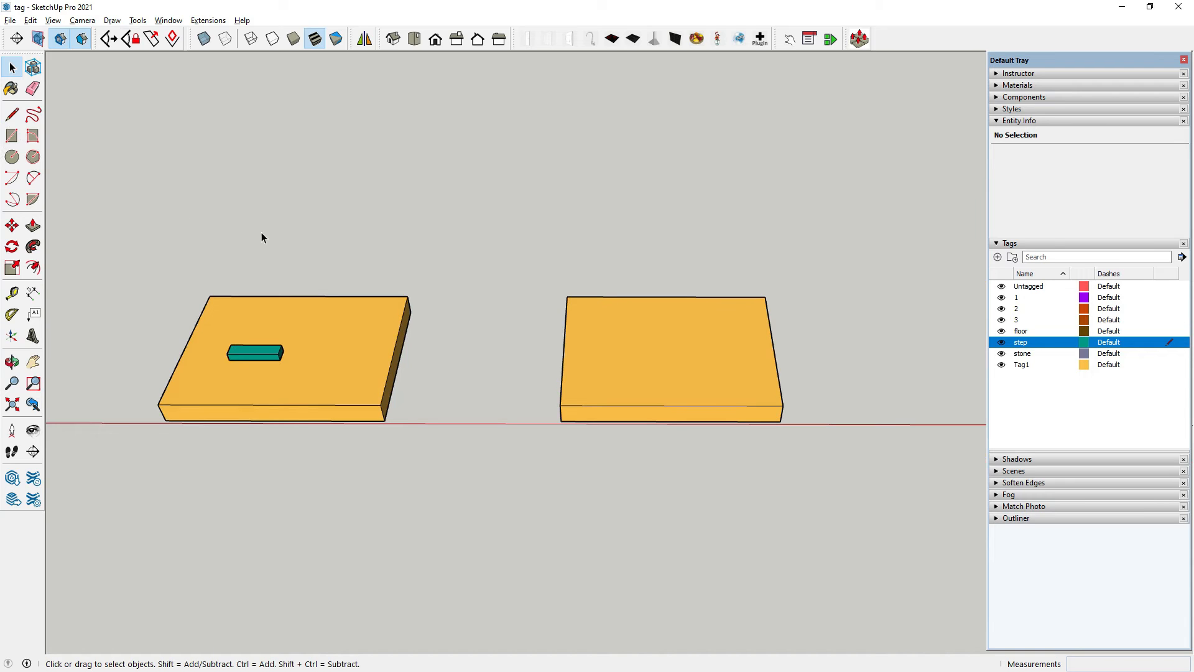
{"action": "left_click", "coordinate": [12, 114]}
{"action": "scroll", "coordinate": [674, 387], "scroll_direction": "up", "scroll_amount": 4}
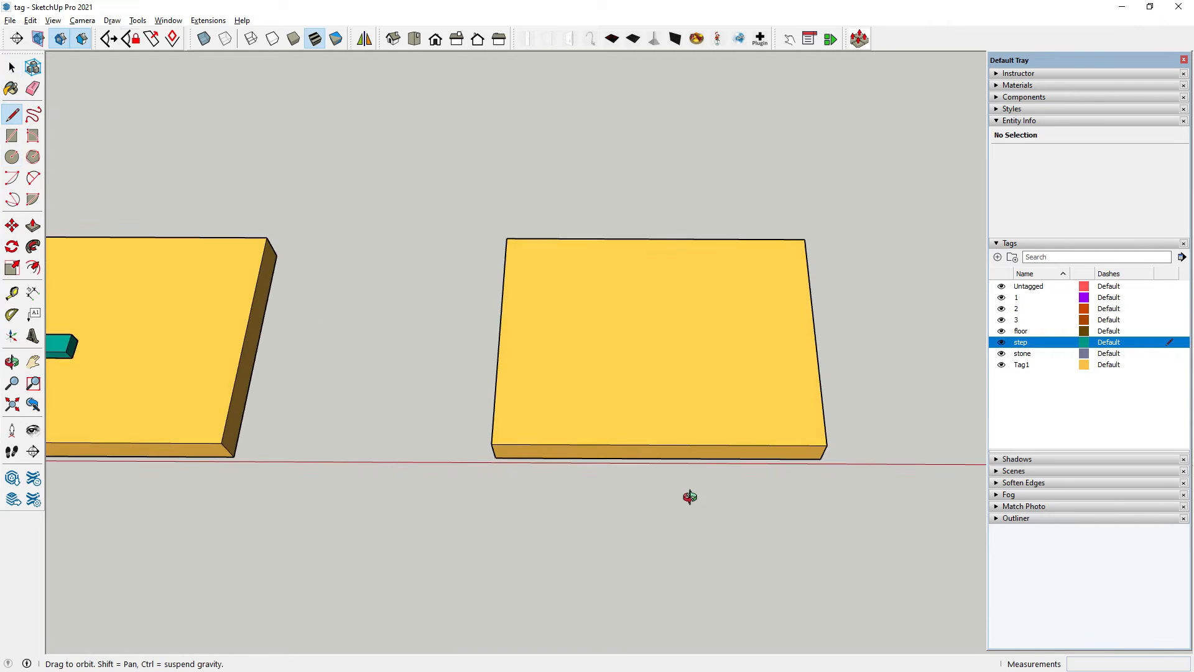
{"action": "left_click", "coordinate": [584, 359]}
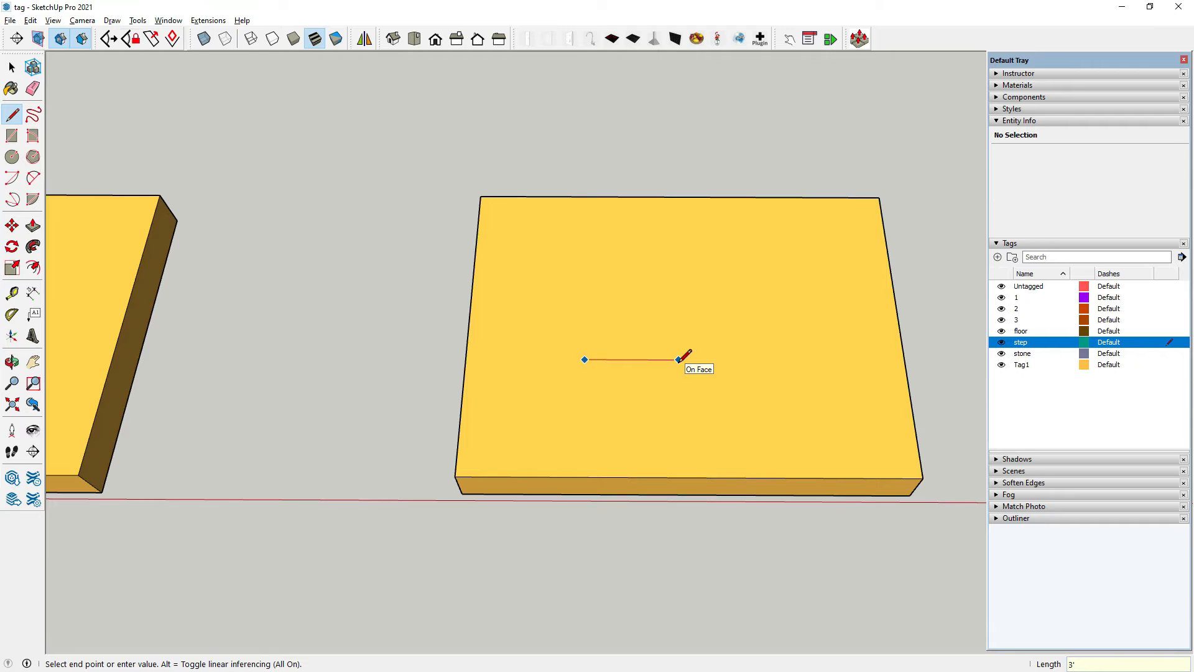
{"action": "left_click", "coordinate": [690, 359]}
{"action": "left_click", "coordinate": [689, 336]}
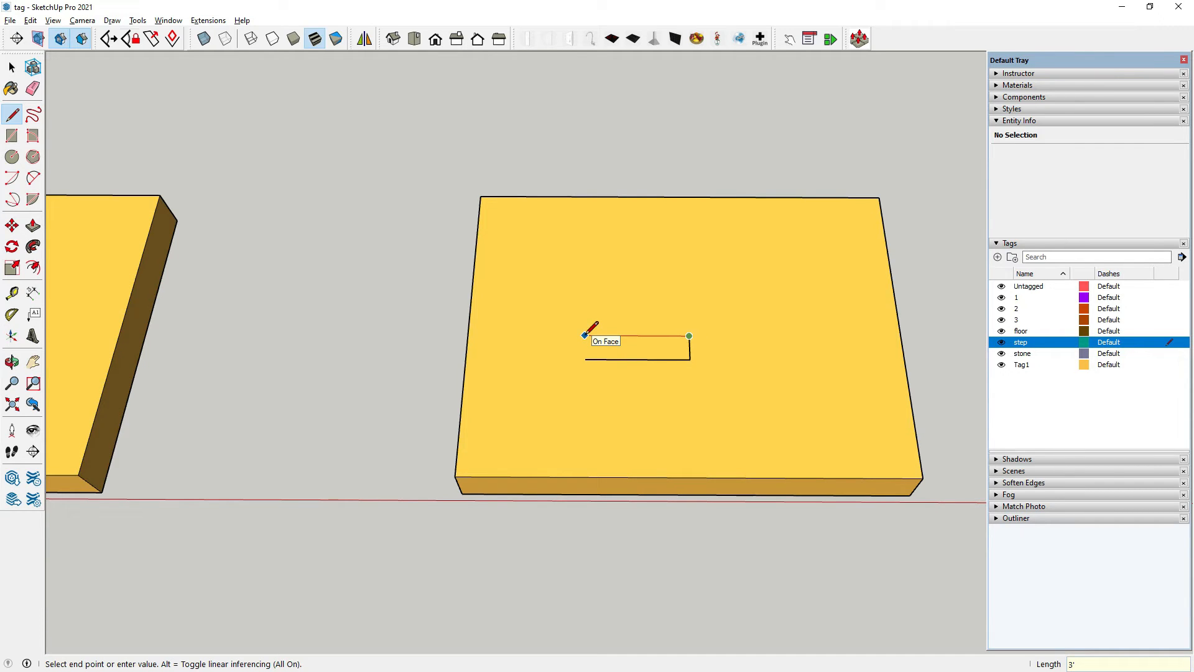
{"action": "left_click", "coordinate": [584, 336]}
{"action": "left_click", "coordinate": [585, 360]}
- Pull the rectangle on the ungrouped slab up about 7" to form a matching step block
{"action": "left_click", "coordinate": [33, 225]}
{"action": "scroll", "coordinate": [521, 404], "scroll_direction": "down", "scroll_amount": 3}
{"action": "middle_click_drag", "start_coordinate": [521, 403], "coordinate": [588, 367]}
{"action": "scroll", "coordinate": [587, 350], "scroll_direction": "up", "scroll_amount": 4}
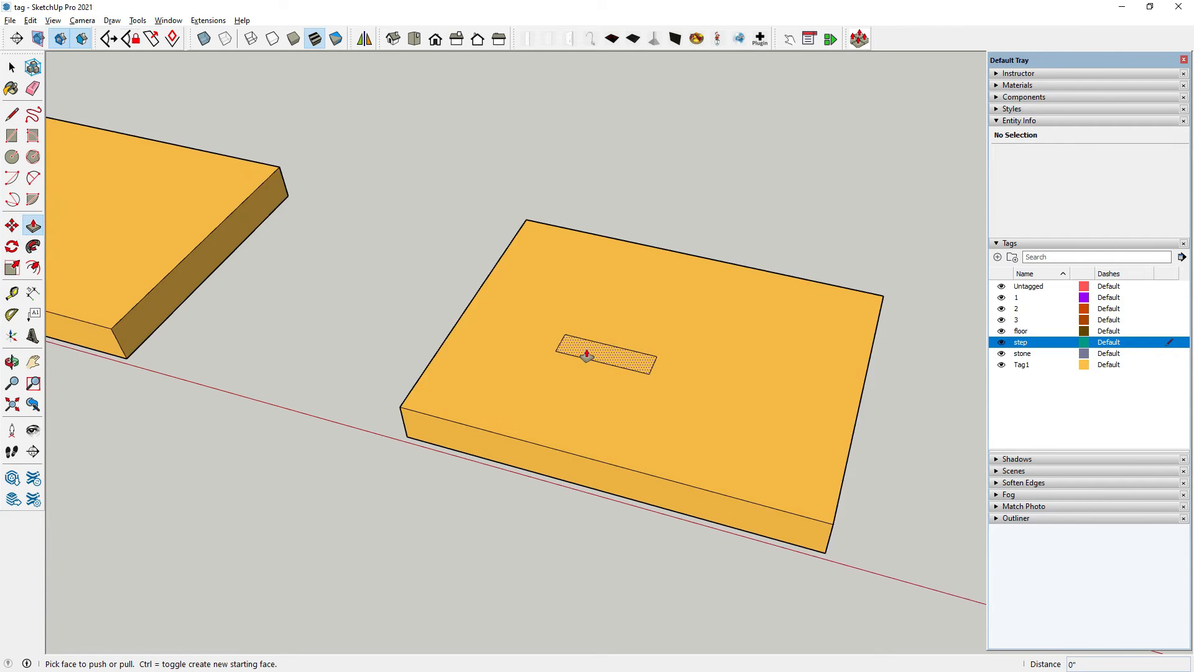
{"action": "double_click", "coordinate": [587, 345]}
{"action": "left_click", "coordinate": [588, 341]}
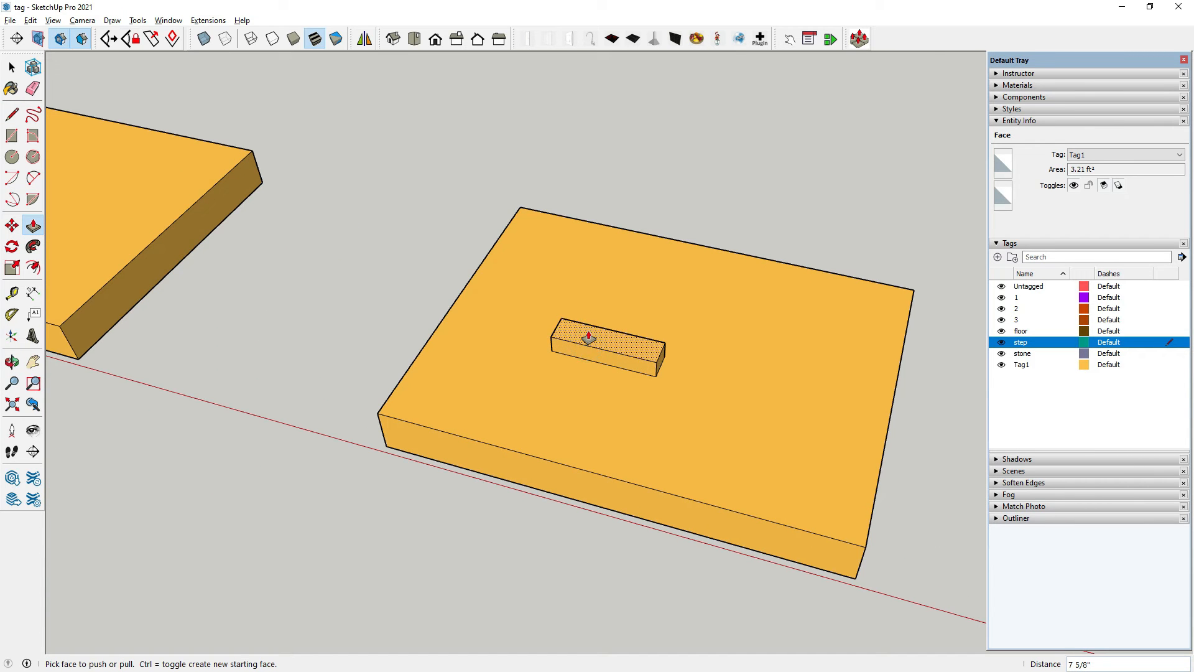
{"action": "left_click", "coordinate": [588, 338]}
{"action": "left_click", "coordinate": [13, 64]}
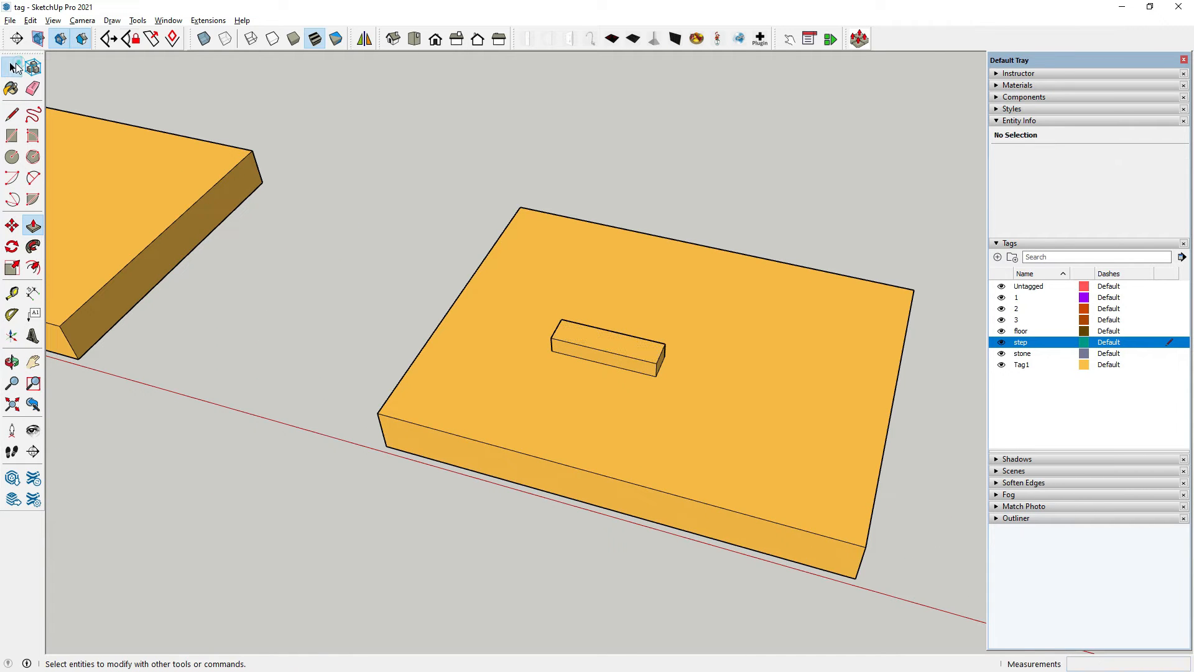
- Check the tags of the grouped slab, the ungrouped slab's top face and its step block's front face
{"action": "scroll", "coordinate": [564, 389], "scroll_direction": "down", "scroll_amount": 4}
{"action": "scroll", "coordinate": [650, 315], "scroll_direction": "down", "scroll_amount": 2}
{"action": "scroll", "coordinate": [249, 316], "scroll_direction": "up", "scroll_amount": 4}
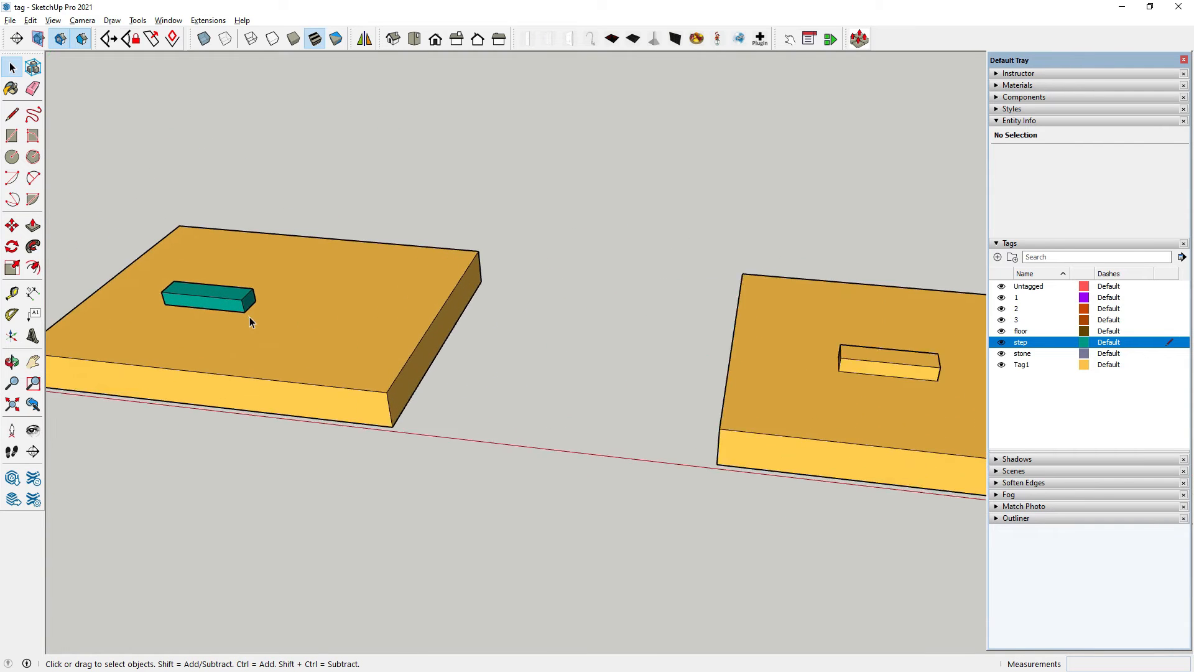
{"action": "left_click", "coordinate": [261, 329]}
{"action": "scroll", "coordinate": [292, 317], "scroll_direction": "up", "scroll_amount": 1}
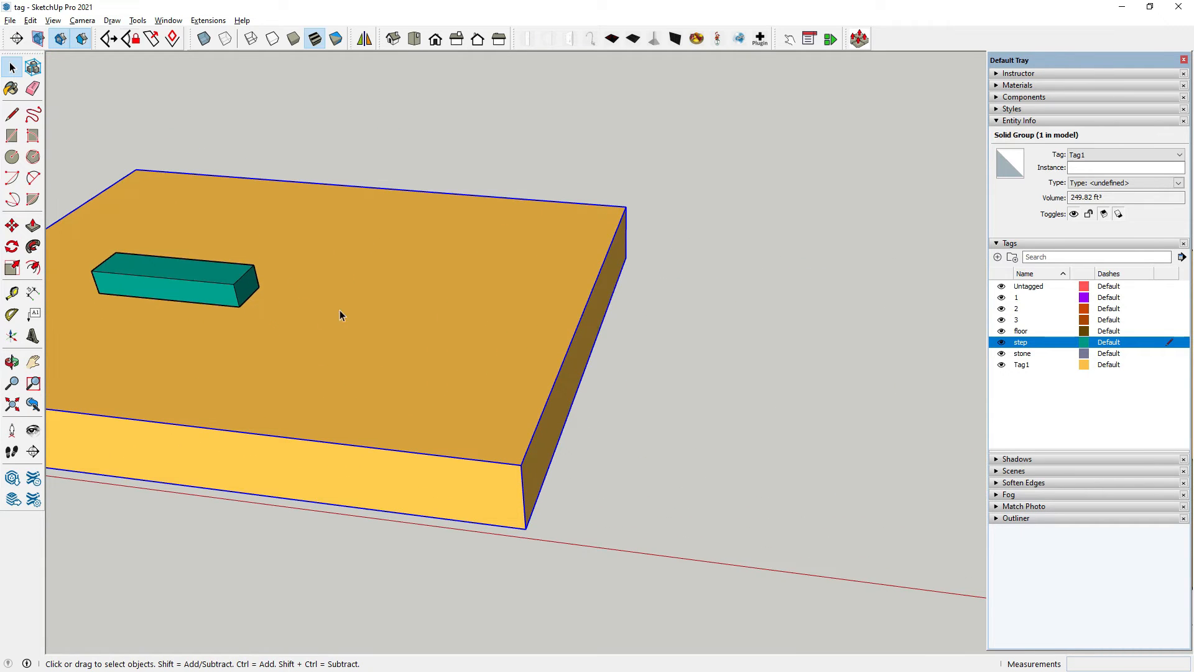
{"action": "scroll", "coordinate": [155, 283], "scroll_direction": "down", "scroll_amount": 3}
{"action": "scroll", "coordinate": [677, 363], "scroll_direction": "up", "scroll_amount": 3}
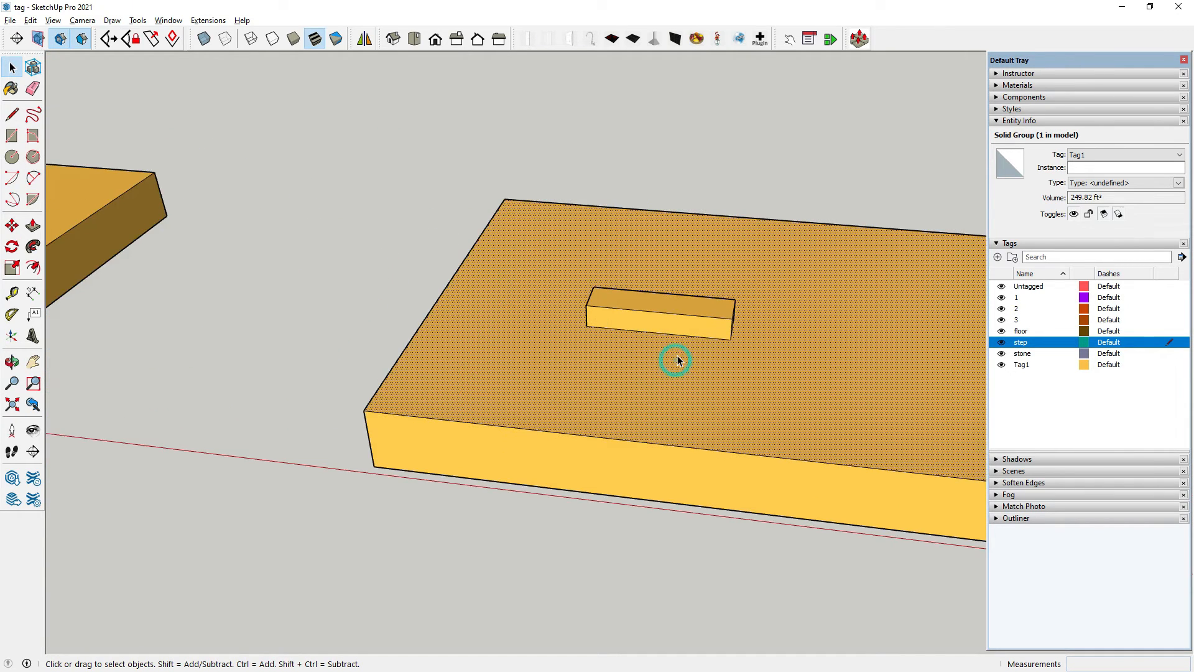
{"action": "left_click", "coordinate": [685, 357]}
{"action": "left_click", "coordinate": [696, 333]}
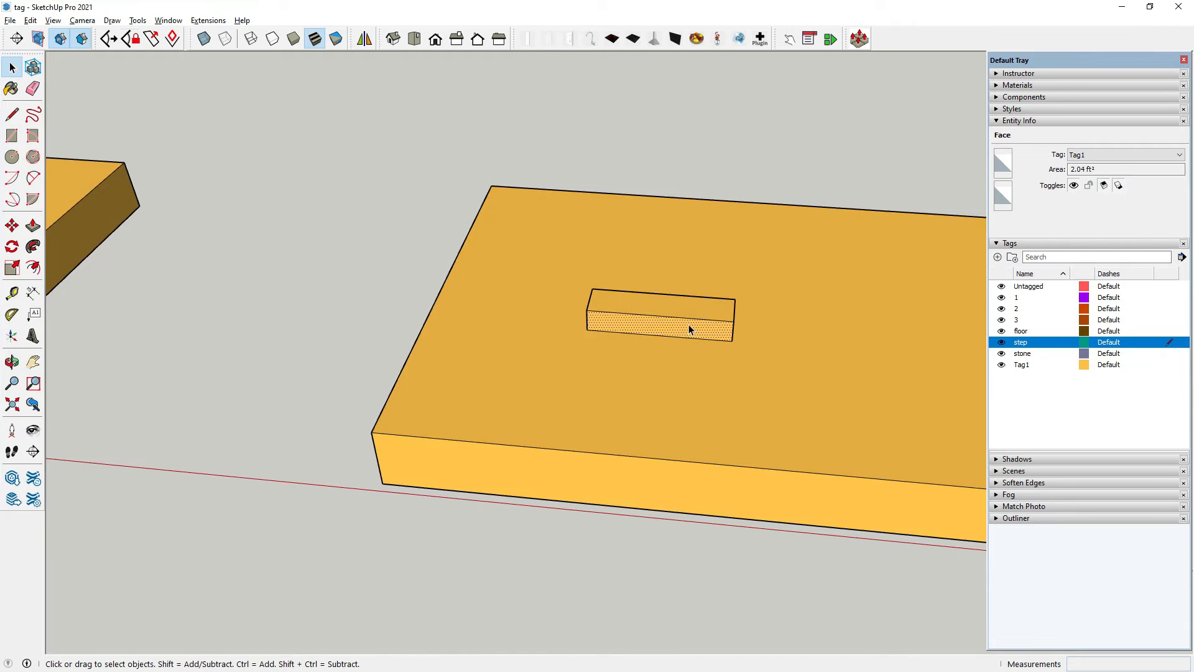
{"action": "scroll", "coordinate": [689, 329], "scroll_direction": "down", "scroll_amount": 3}
{"action": "left_click", "coordinate": [608, 173]}
{"action": "scroll", "coordinate": [657, 308], "scroll_direction": "up", "scroll_amount": 3}
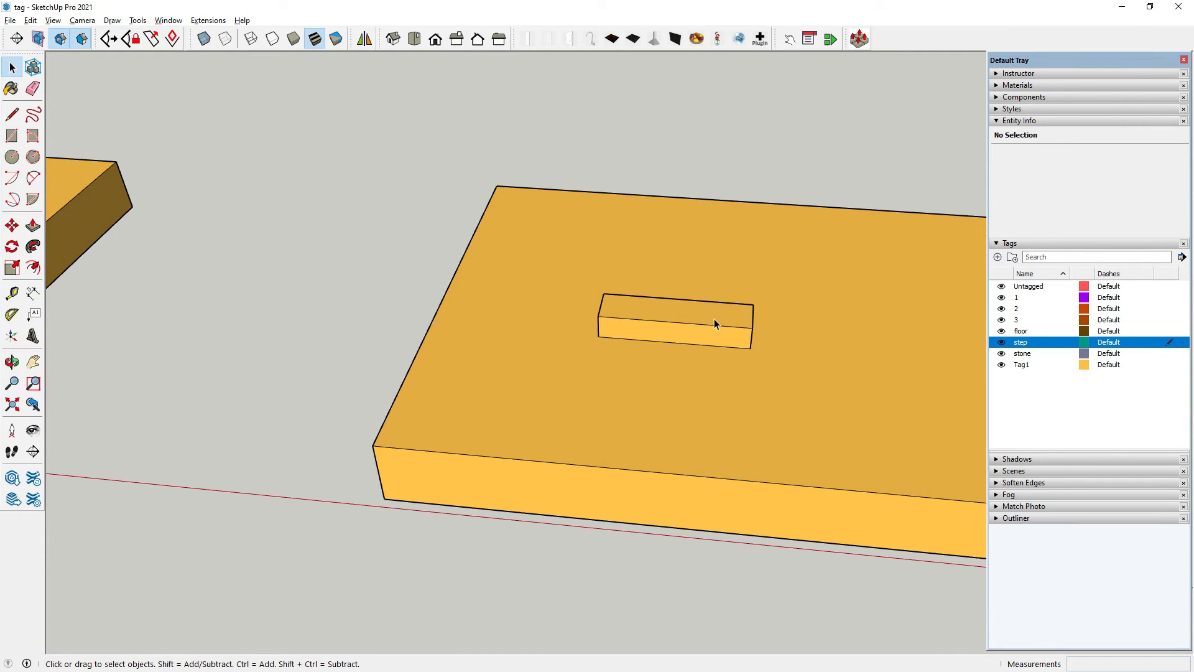
{"action": "scroll", "coordinate": [714, 320], "scroll_direction": "down", "scroll_amount": 3}
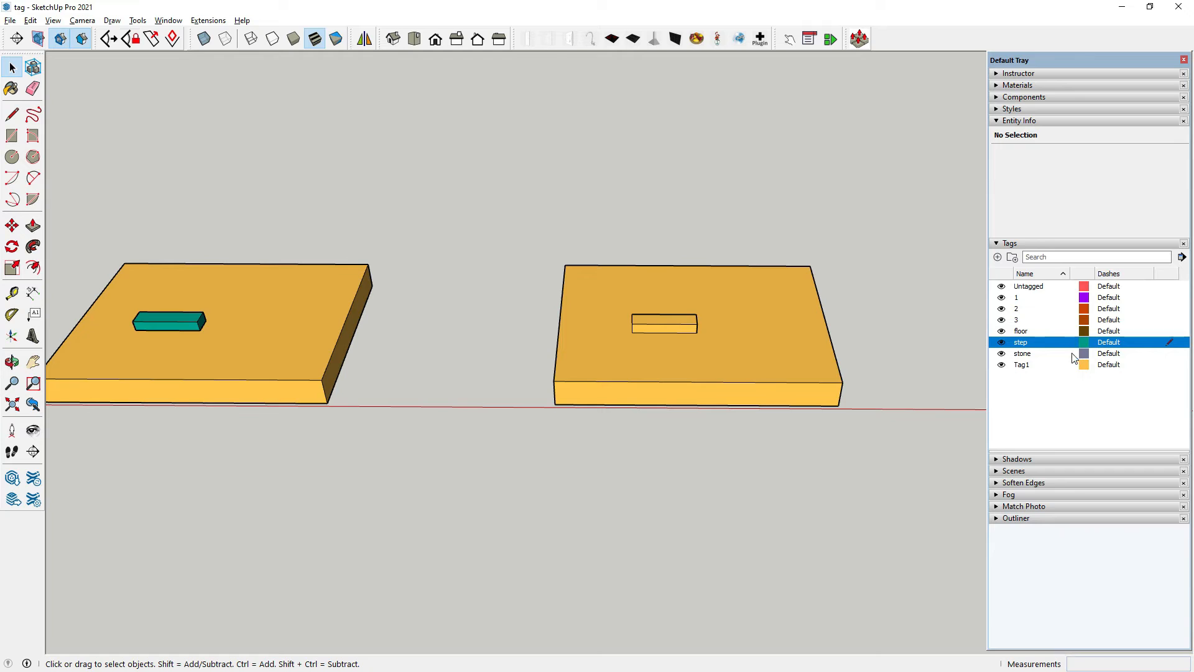
- Make tag 2 the active drawing tag and leave it visible
{"action": "left_click", "coordinate": [1001, 309]}
{"action": "left_click", "coordinate": [1030, 405]}
{"action": "left_click", "coordinate": [1140, 311]}
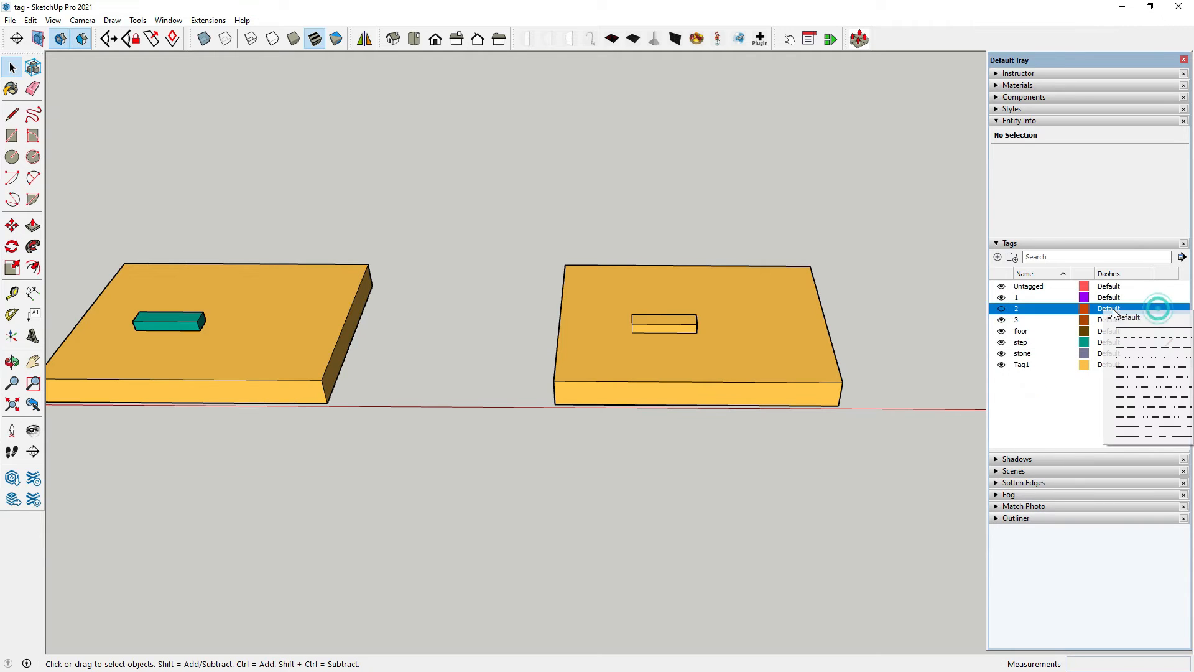
{"action": "left_click", "coordinate": [1003, 306]}
{"action": "left_click", "coordinate": [1170, 309]}
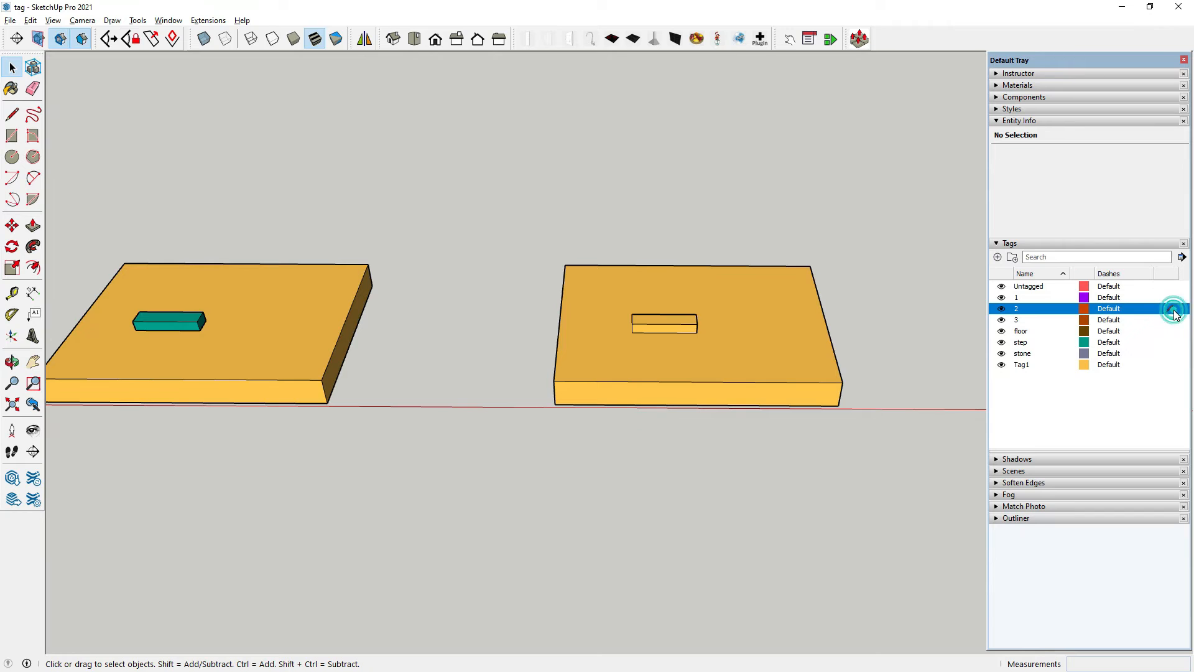
- Hide Tag1 with both slabs in view
{"action": "middle_click_drag", "start_coordinate": [877, 359], "coordinate": [456, 339]}
{"action": "left_click", "coordinate": [475, 355]}
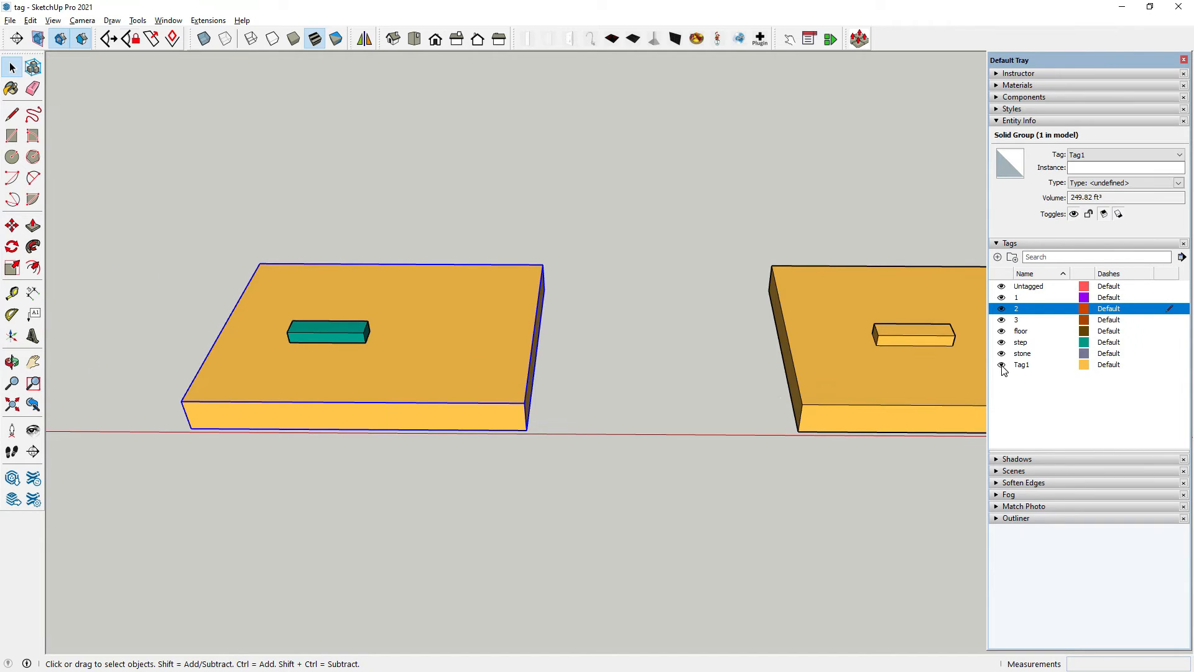
{"action": "left_click", "coordinate": [1002, 365]}
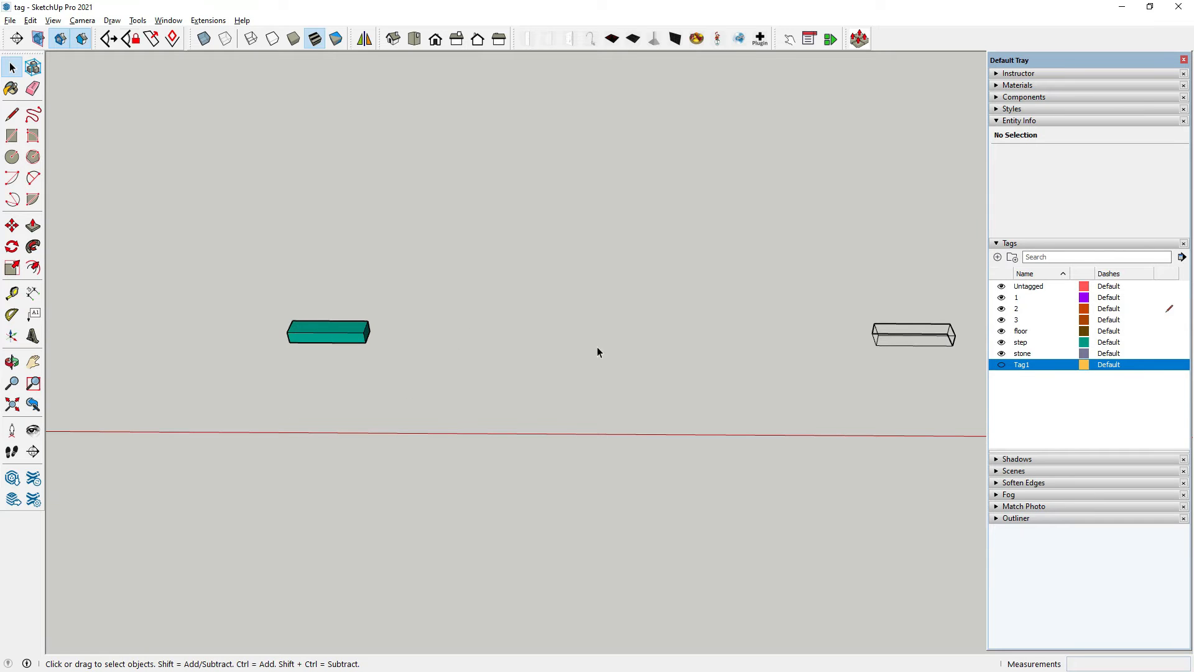
- Examine what remains of both step blocks from several angles and check the tag of the green step
{"action": "scroll", "coordinate": [945, 349], "scroll_direction": "up", "scroll_amount": 5}
{"action": "middle_click_drag", "start_coordinate": [726, 326], "coordinate": [587, 303]}
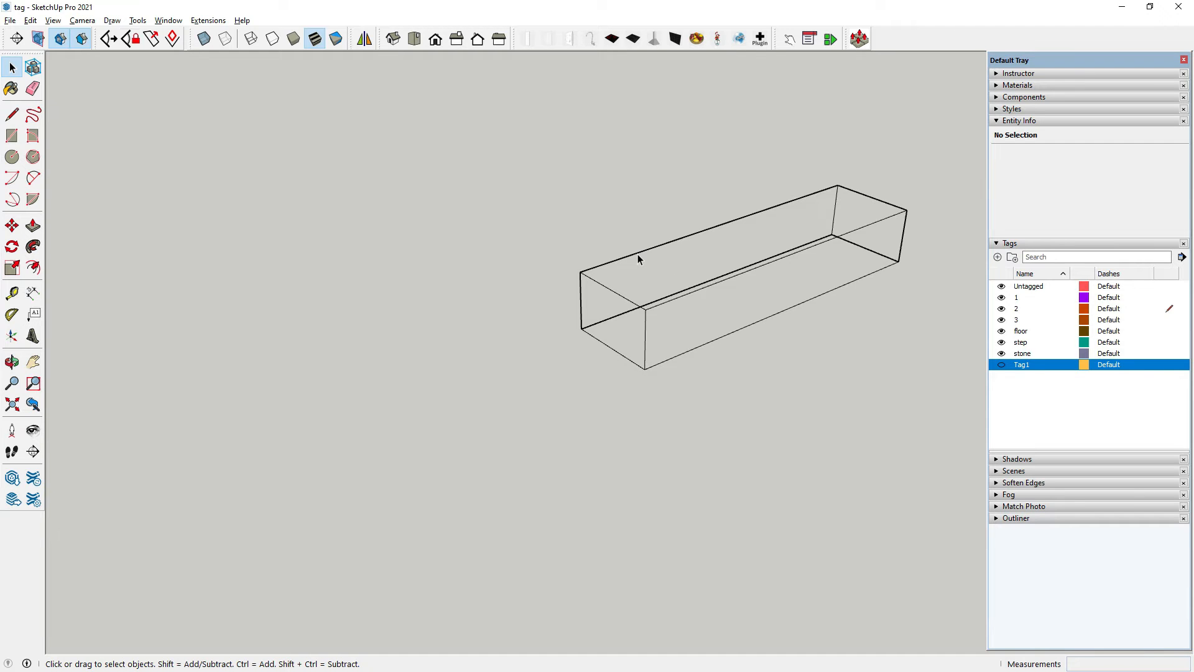
{"action": "middle_click_drag", "start_coordinate": [652, 330], "coordinate": [589, 322]}
{"action": "scroll", "coordinate": [464, 315], "scroll_direction": "down", "scroll_amount": 2}
{"action": "middle_click_drag", "start_coordinate": [733, 329], "coordinate": [562, 361]}
{"action": "scroll", "coordinate": [712, 286], "scroll_direction": "down", "scroll_amount": 2}
{"action": "middle_click_drag", "start_coordinate": [712, 286], "coordinate": [611, 278]}
{"action": "scroll", "coordinate": [816, 347], "scroll_direction": "down", "scroll_amount": 3}
{"action": "middle_click_drag", "start_coordinate": [740, 356], "coordinate": [855, 335]}
{"action": "middle_click_drag", "start_coordinate": [603, 363], "coordinate": [751, 335]}
{"action": "scroll", "coordinate": [764, 319], "scroll_direction": "down", "scroll_amount": 2}
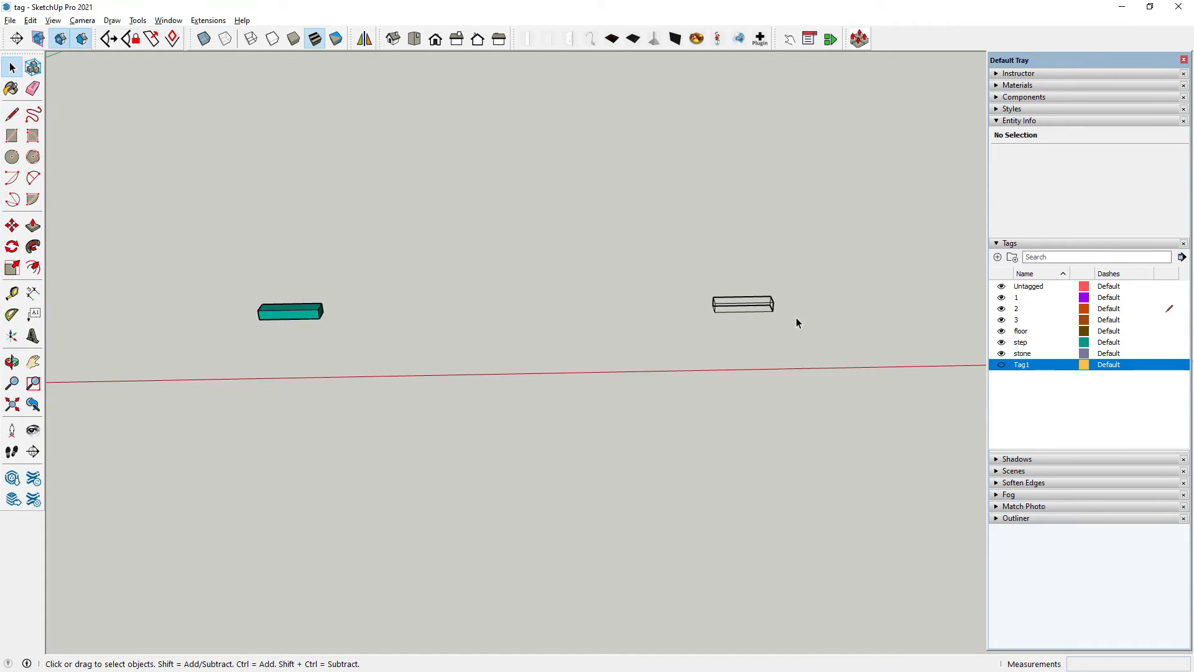
{"action": "scroll", "coordinate": [805, 355], "scroll_direction": "down", "scroll_amount": 1}
{"action": "scroll", "coordinate": [360, 307], "scroll_direction": "up", "scroll_amount": 4}
{"action": "left_click", "coordinate": [408, 341]}
{"action": "scroll", "coordinate": [524, 368], "scroll_direction": "down", "scroll_amount": 2}
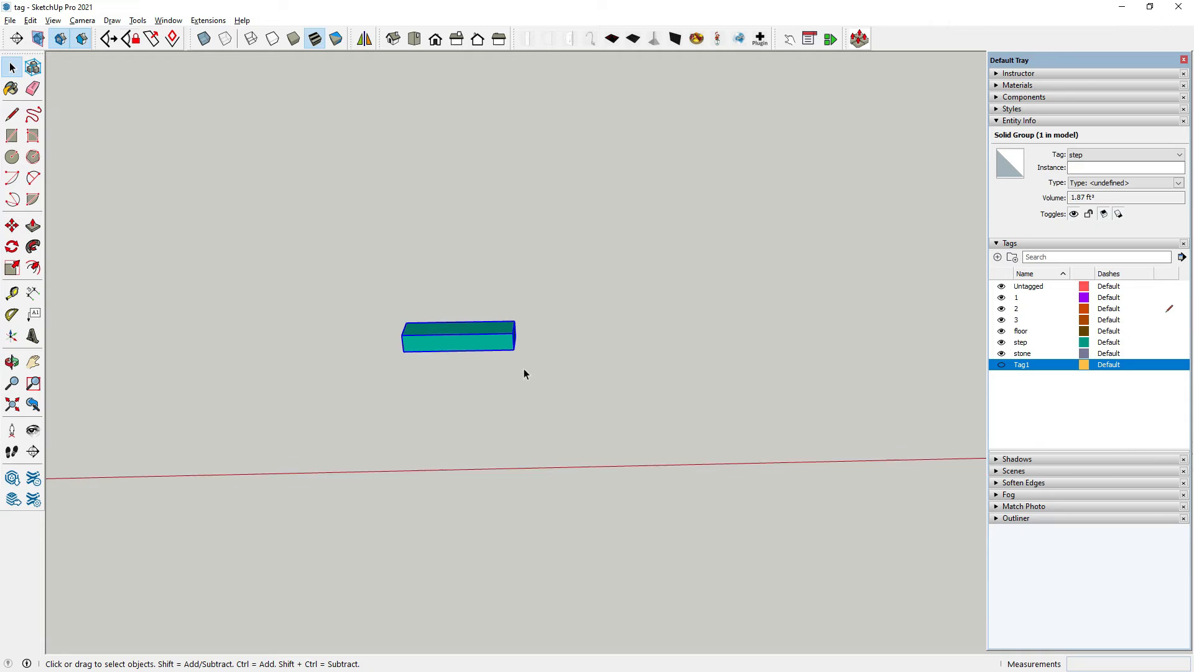
- Show Tag1 again and compare the tags of the grouped slab and the ungrouped slab's top face
{"action": "left_click", "coordinate": [1002, 365]}
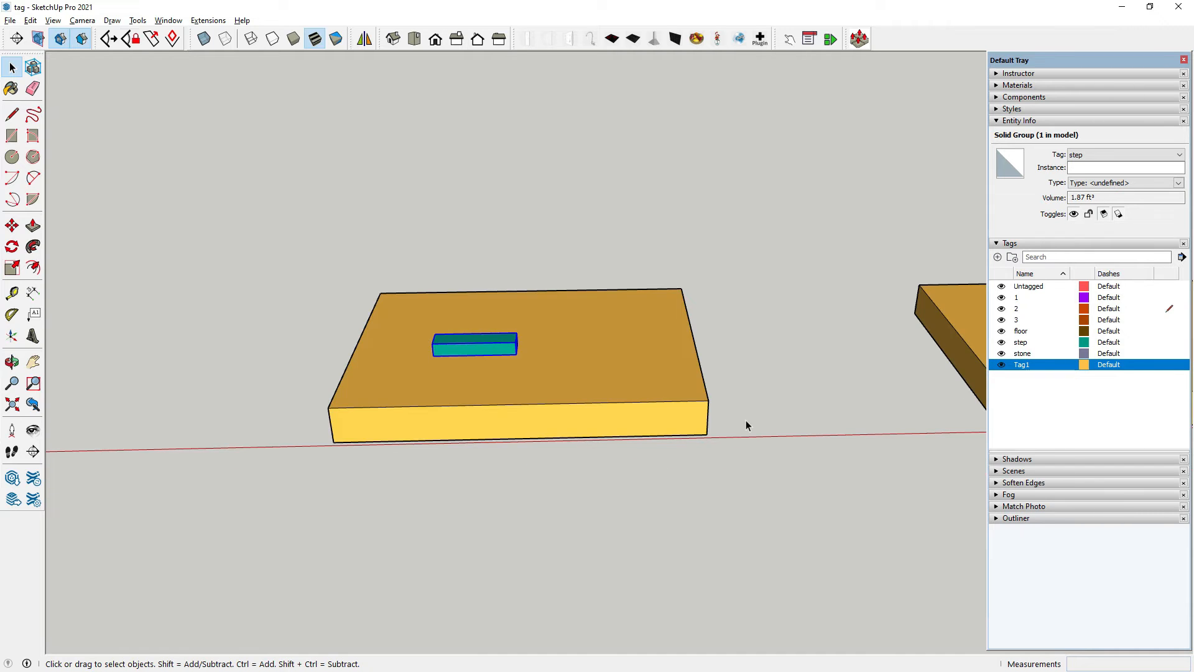
{"action": "left_click", "coordinate": [731, 423]}
{"action": "scroll", "coordinate": [742, 458], "scroll_direction": "down", "scroll_amount": 2}
{"action": "scroll", "coordinate": [619, 411], "scroll_direction": "up", "scroll_amount": 1}
{"action": "left_click", "coordinate": [620, 414]}
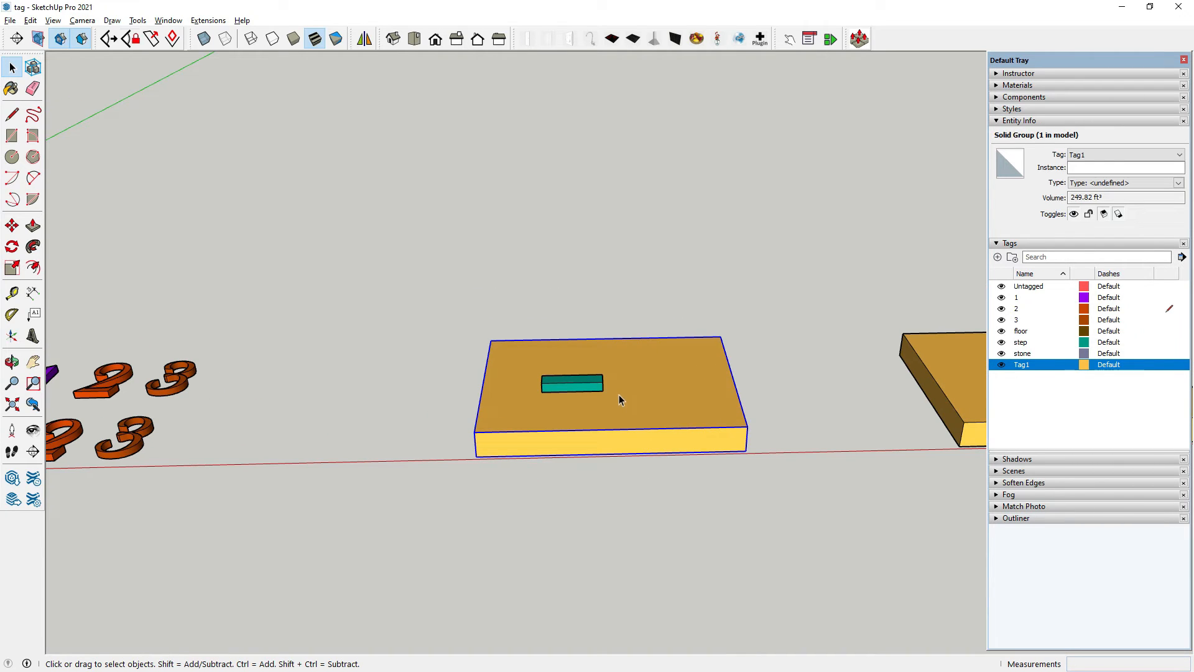
{"action": "scroll", "coordinate": [613, 379], "scroll_direction": "down", "scroll_amount": 2}
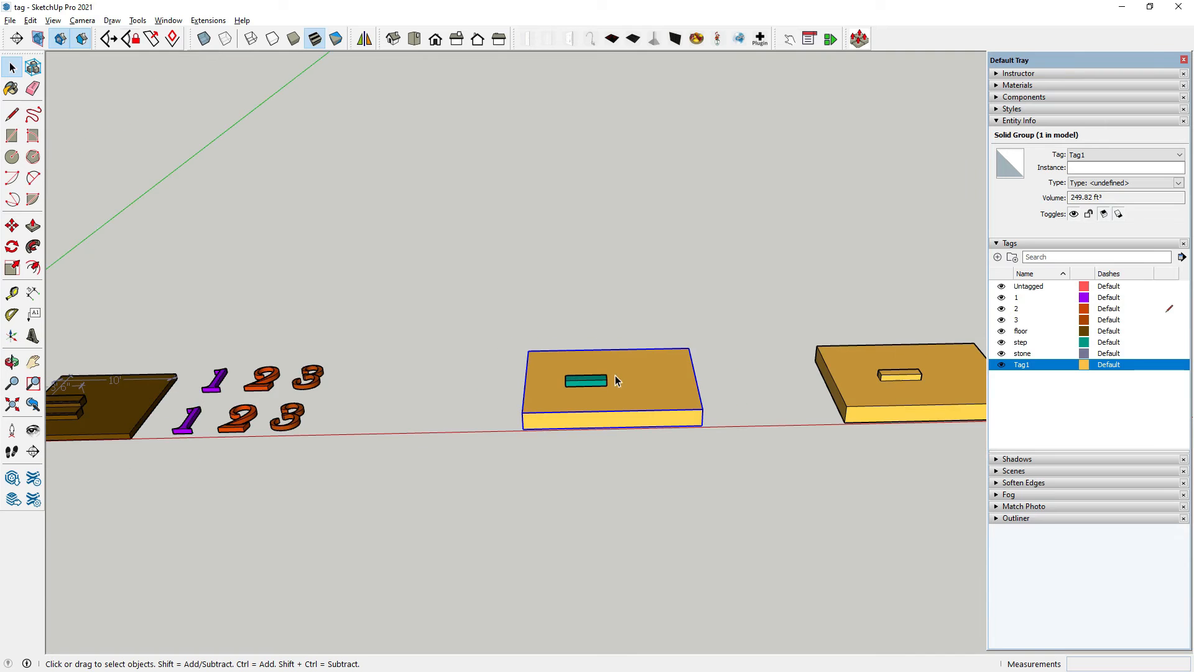
{"action": "scroll", "coordinate": [934, 381], "scroll_direction": "up", "scroll_amount": 4}
{"action": "left_click", "coordinate": [861, 407]}
{"action": "scroll", "coordinate": [678, 374], "scroll_direction": "down", "scroll_amount": 2}
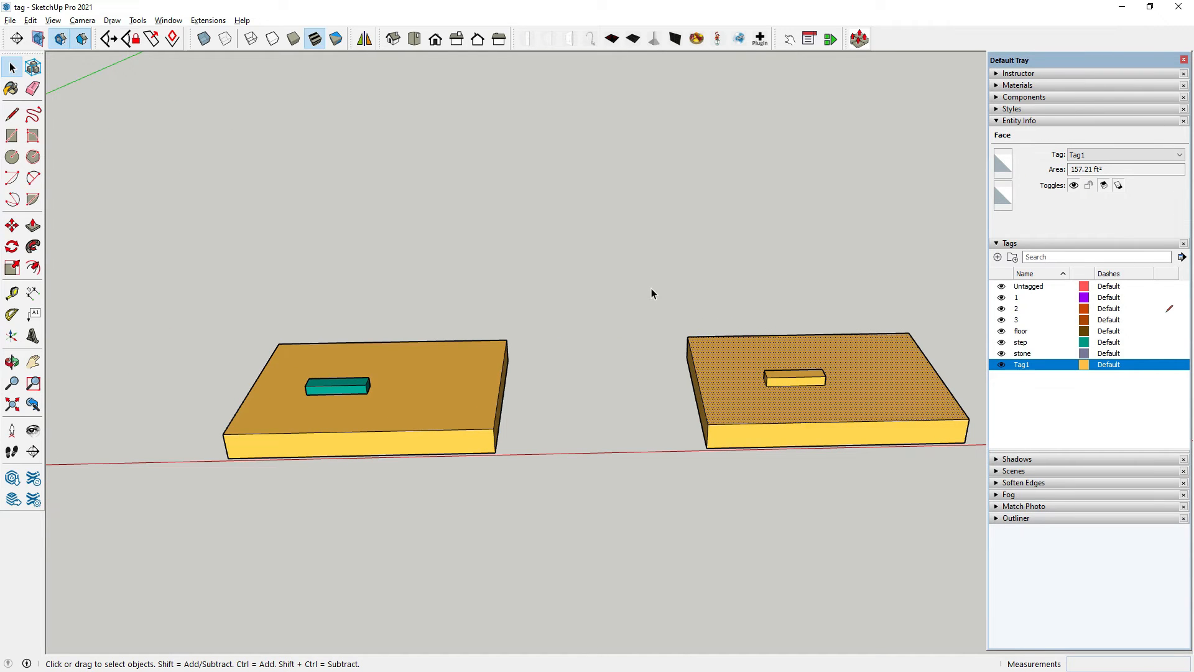
- Set the dash style of Tag1 to the evenly spaced long-dash line pattern
{"action": "scroll", "coordinate": [651, 288], "scroll_direction": "down", "scroll_amount": 2}
{"action": "scroll", "coordinate": [785, 349], "scroll_direction": "down", "scroll_amount": 3}
{"action": "middle_click_drag", "start_coordinate": [790, 368], "coordinate": [800, 529]}
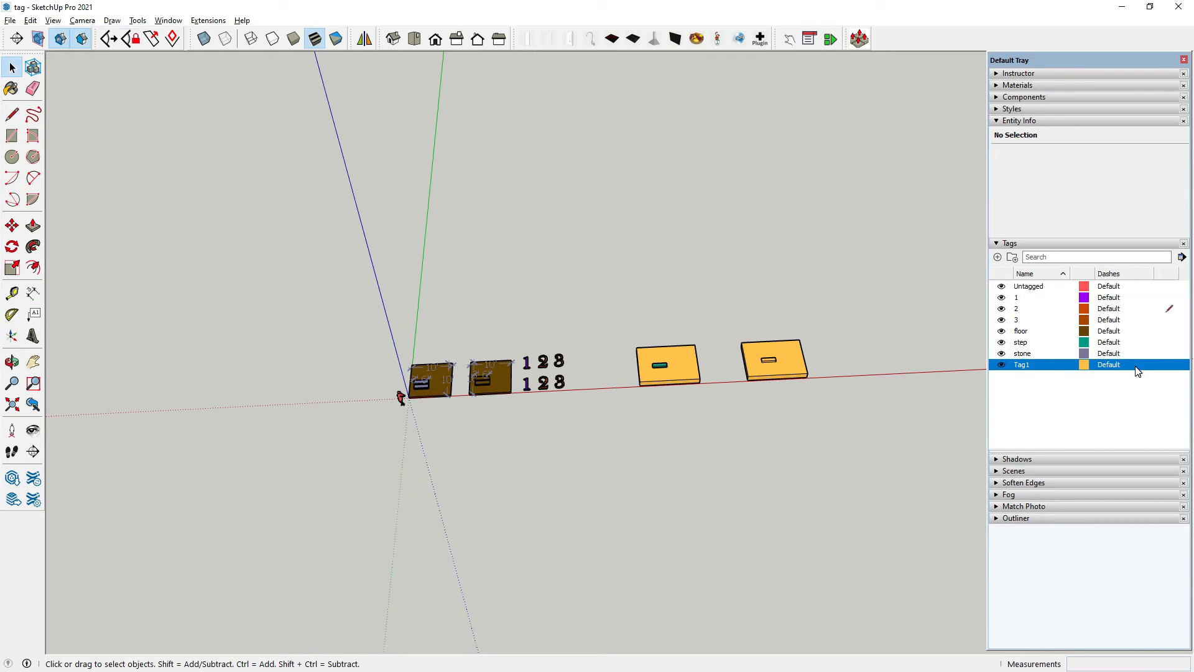
{"action": "left_click", "coordinate": [1109, 366]}
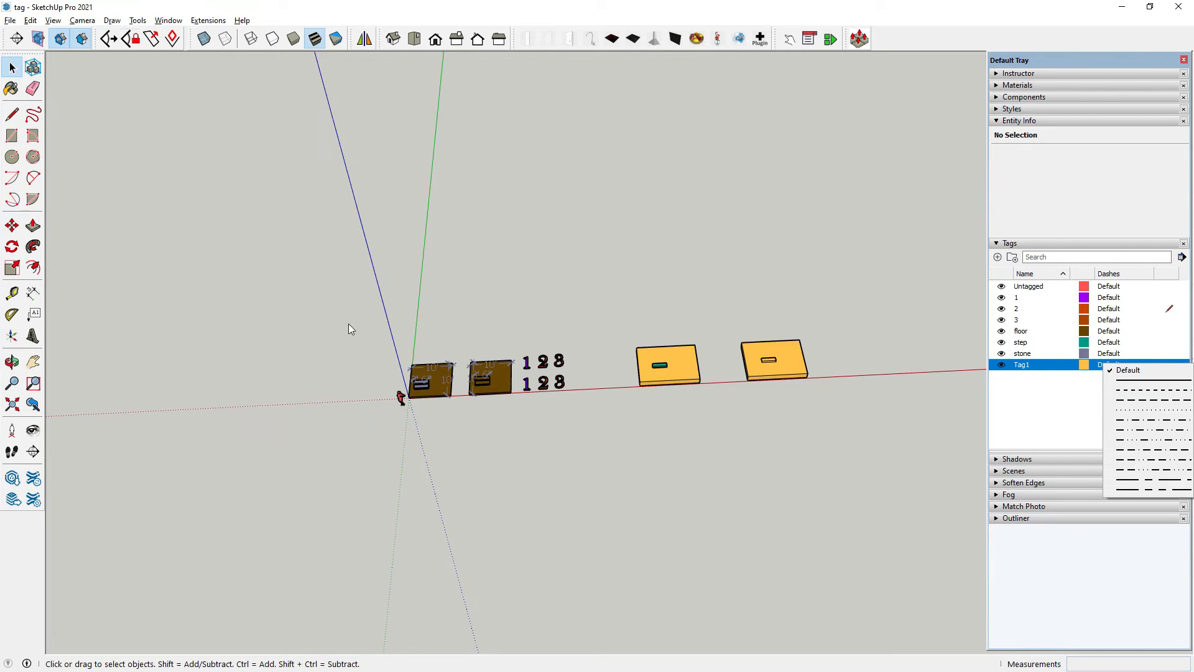
{"action": "left_click", "coordinate": [1132, 402]}
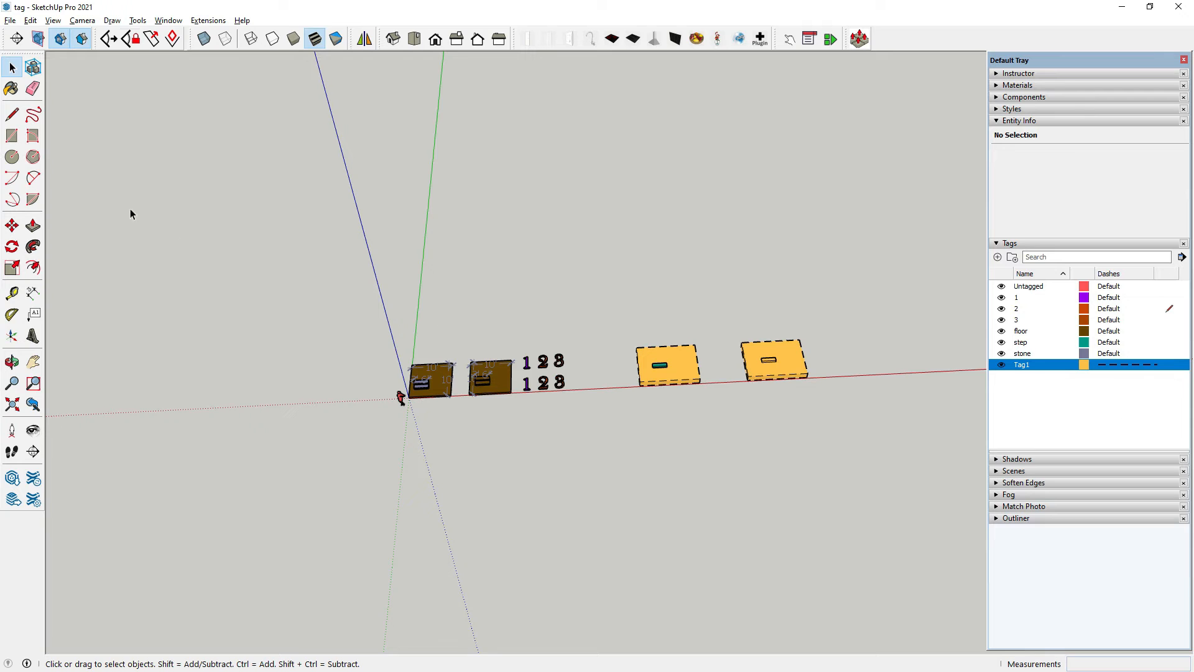
- Draw a rectangle on the ground in front of the ungrouped slab, across the red axis from it
{"action": "left_click", "coordinate": [12, 137]}
{"action": "scroll", "coordinate": [771, 433], "scroll_direction": "down", "scroll_amount": 2}
{"action": "middle_click_drag", "start_coordinate": [772, 435], "coordinate": [695, 502]}
{"action": "scroll", "coordinate": [846, 453], "scroll_direction": "up", "scroll_amount": 3}
{"action": "left_click", "coordinate": [795, 444]}
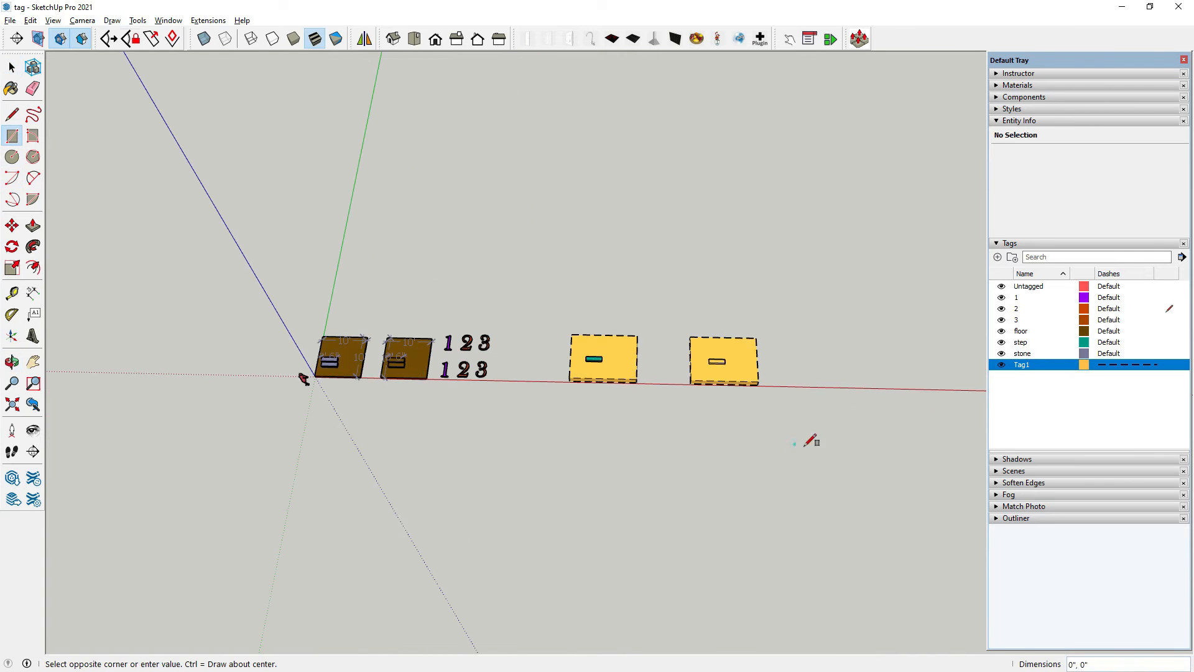
{"action": "left_click", "coordinate": [873, 509]}
{"action": "scroll", "coordinate": [877, 507], "scroll_direction": "up", "scroll_amount": 3}
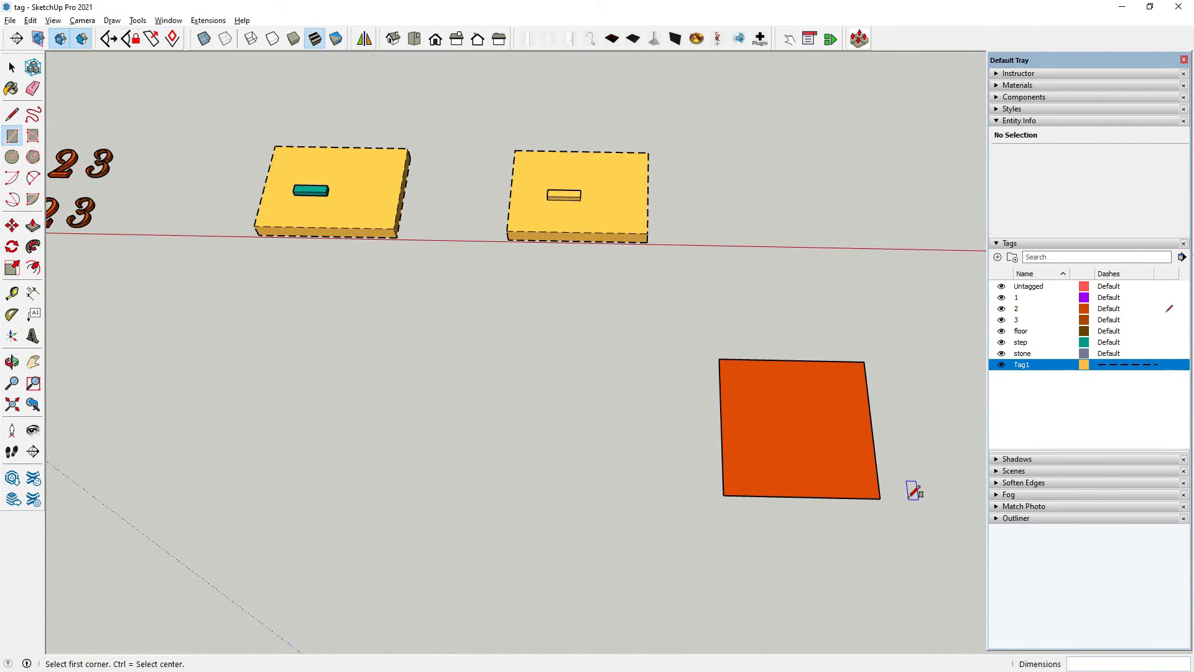
{"action": "scroll", "coordinate": [914, 491], "scroll_direction": "up", "scroll_amount": 2}
- Draw a diagonal across the orange rectangle and a vertical line rising from the diagonal's midpoint
{"action": "left_click", "coordinate": [13, 114]}
{"action": "scroll", "coordinate": [829, 536], "scroll_direction": "down", "scroll_amount": 1}
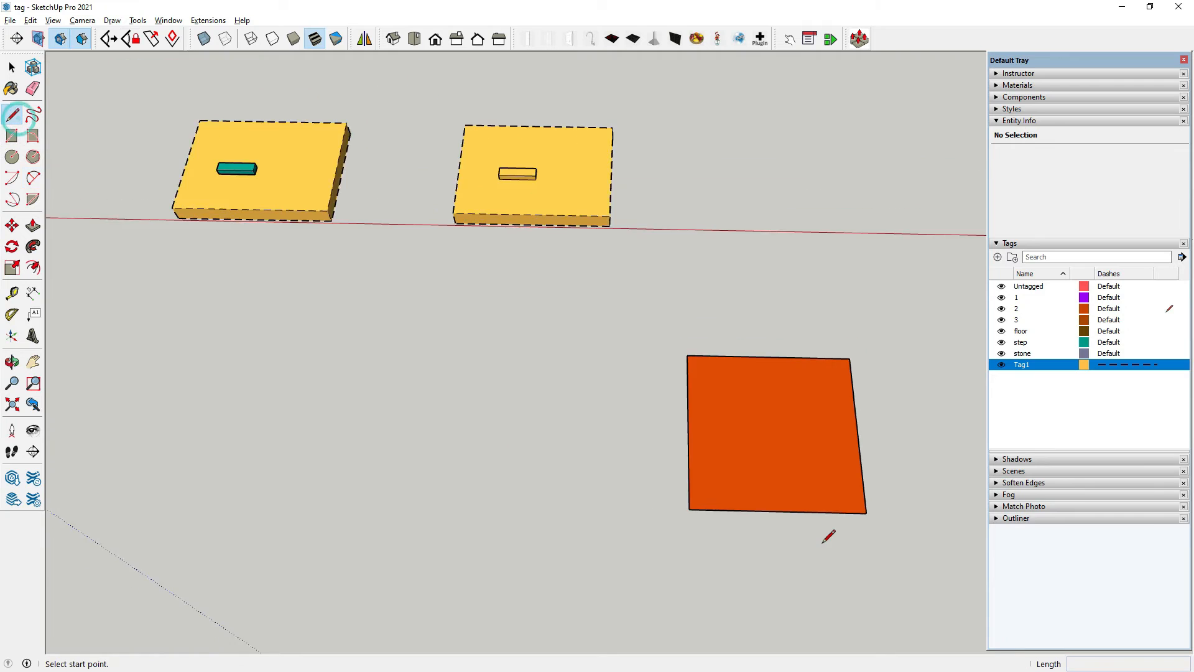
{"action": "middle_click_drag", "start_coordinate": [822, 543], "coordinate": [773, 413]}
{"action": "left_click", "coordinate": [849, 325]}
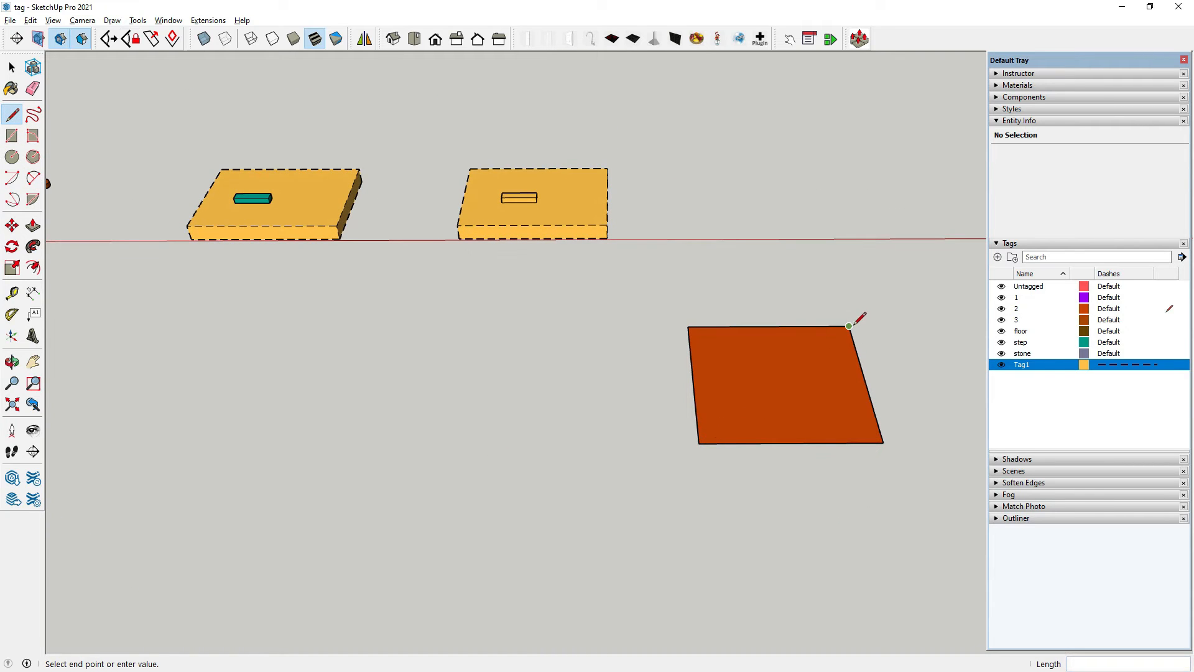
{"action": "left_click", "coordinate": [699, 444]}
{"action": "scroll", "coordinate": [789, 382], "scroll_direction": "down", "scroll_amount": 2}
{"action": "left_click", "coordinate": [779, 387]}
{"action": "left_click", "coordinate": [791, 304]}
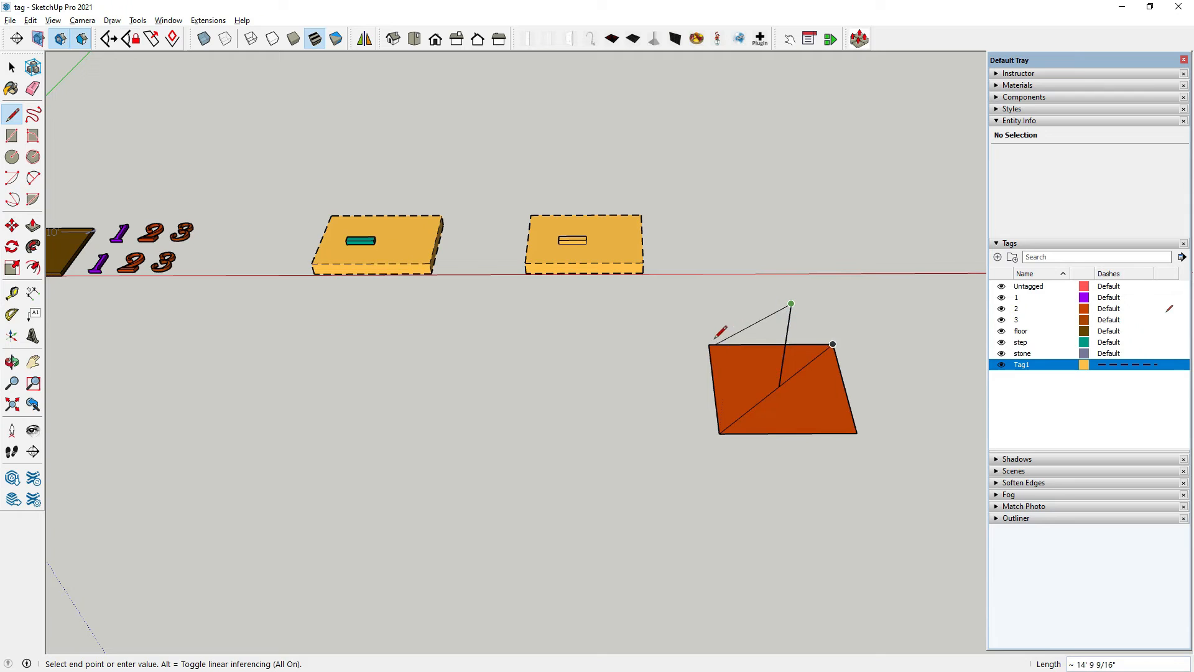
- Connect the top of the vertical line to all four corners of the rectangle to form a pyramid
{"action": "left_click", "coordinate": [709, 344]}
{"action": "key", "text": "Escape"}
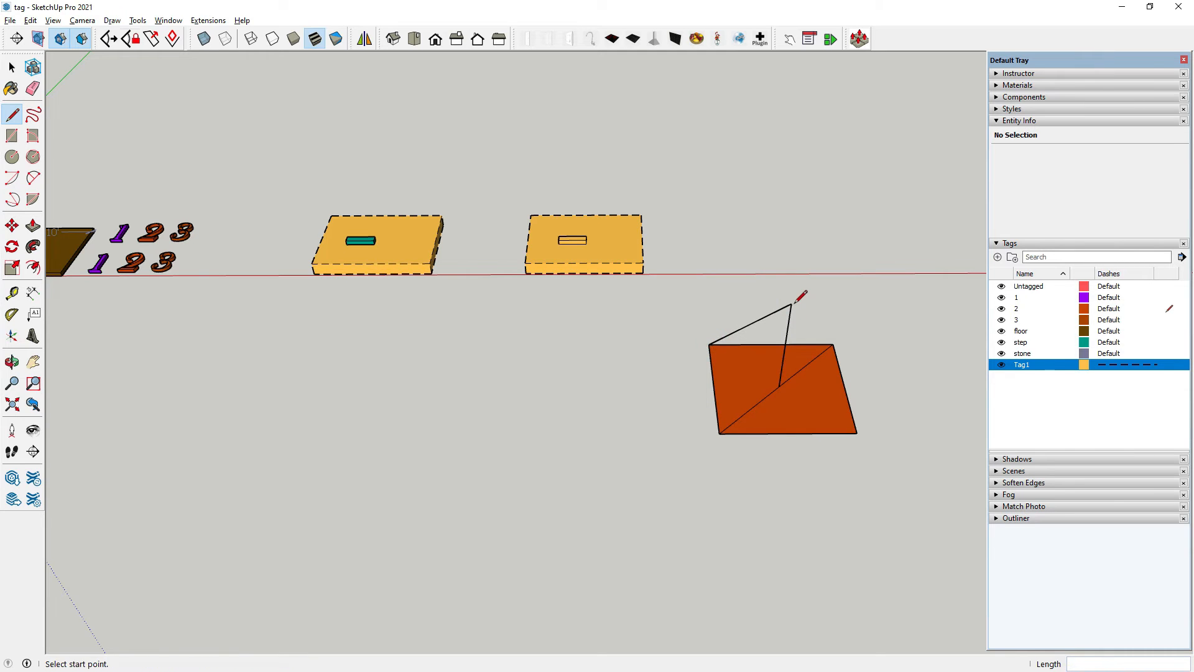
{"action": "left_click", "coordinate": [791, 304]}
{"action": "left_click", "coordinate": [719, 433]}
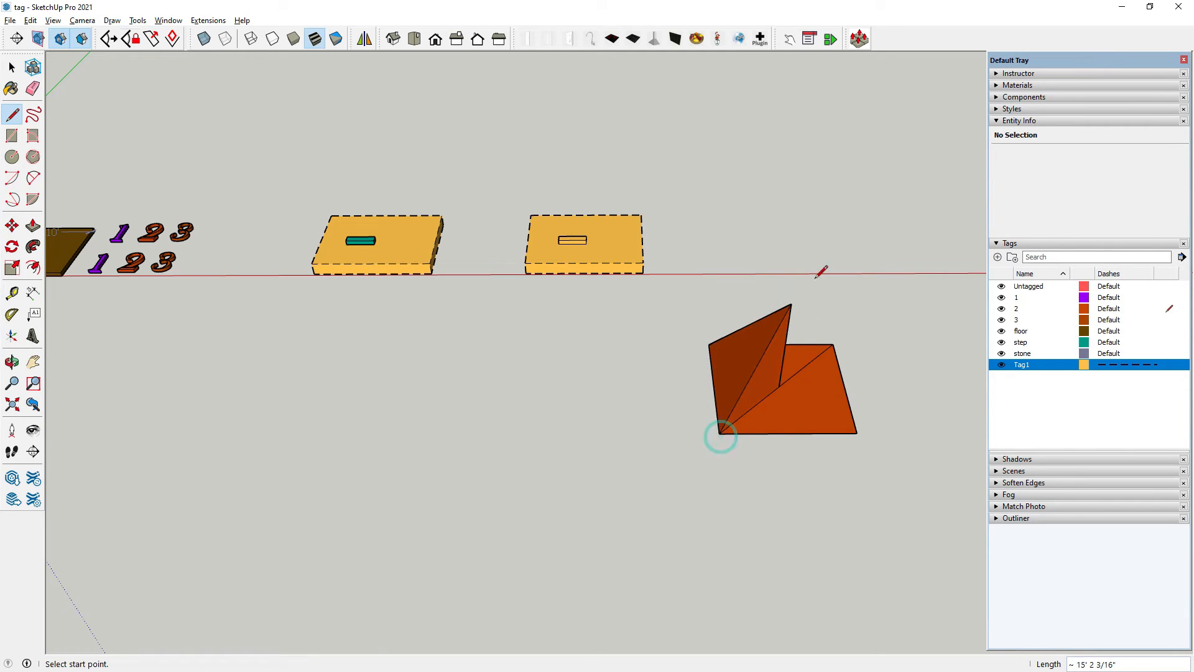
{"action": "left_click", "coordinate": [791, 304]}
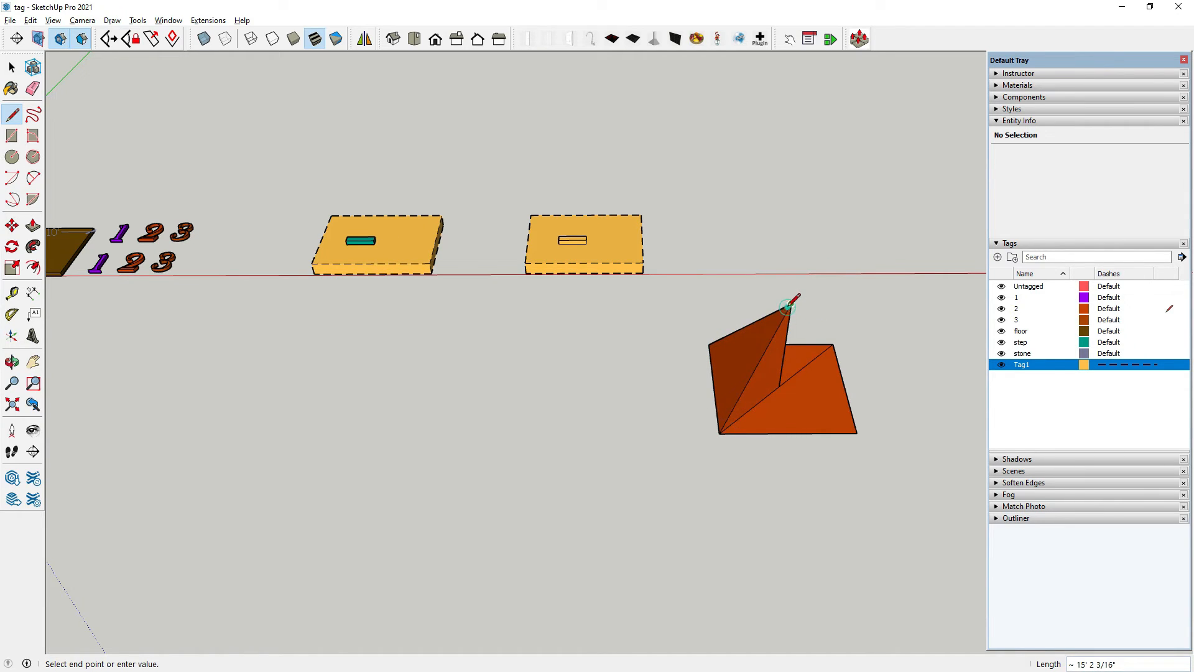
{"action": "left_click", "coordinate": [856, 433]}
{"action": "middle_click_drag", "start_coordinate": [857, 434], "coordinate": [522, 400]}
{"action": "left_click", "coordinate": [629, 349]}
{"action": "left_click", "coordinate": [728, 441]}
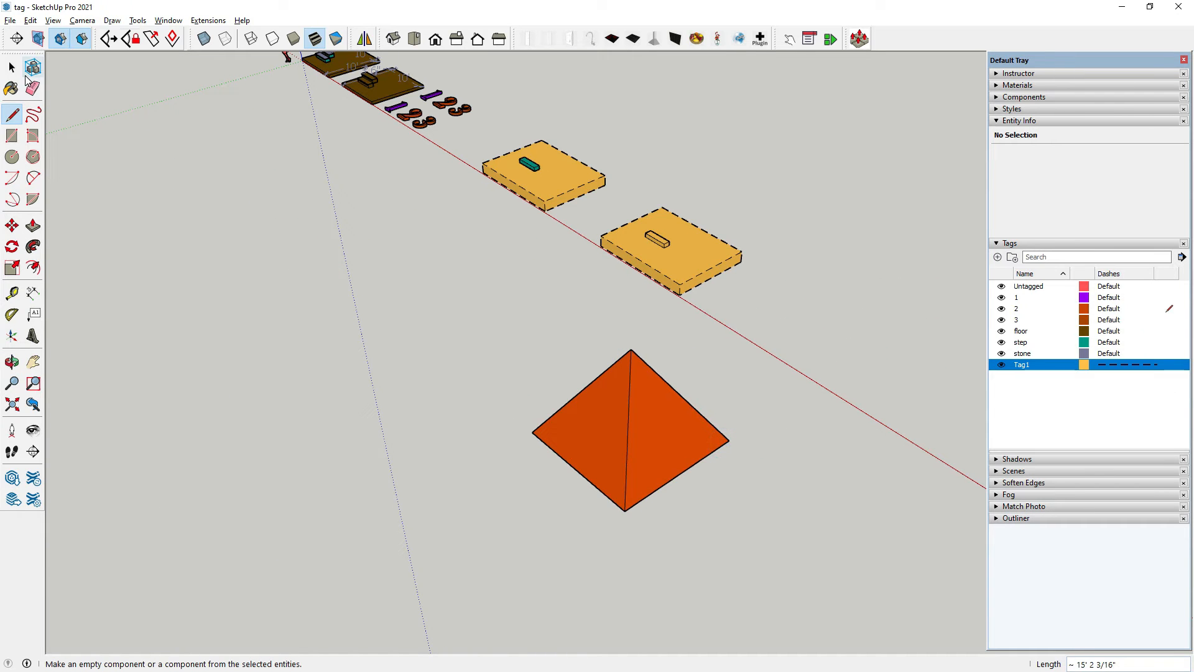
{"action": "left_click", "coordinate": [12, 66]}
- Compare the pyramid's edges with the edges of the slabs and step blocks from several views
{"action": "middle_click_drag", "start_coordinate": [391, 472], "coordinate": [609, 410]}
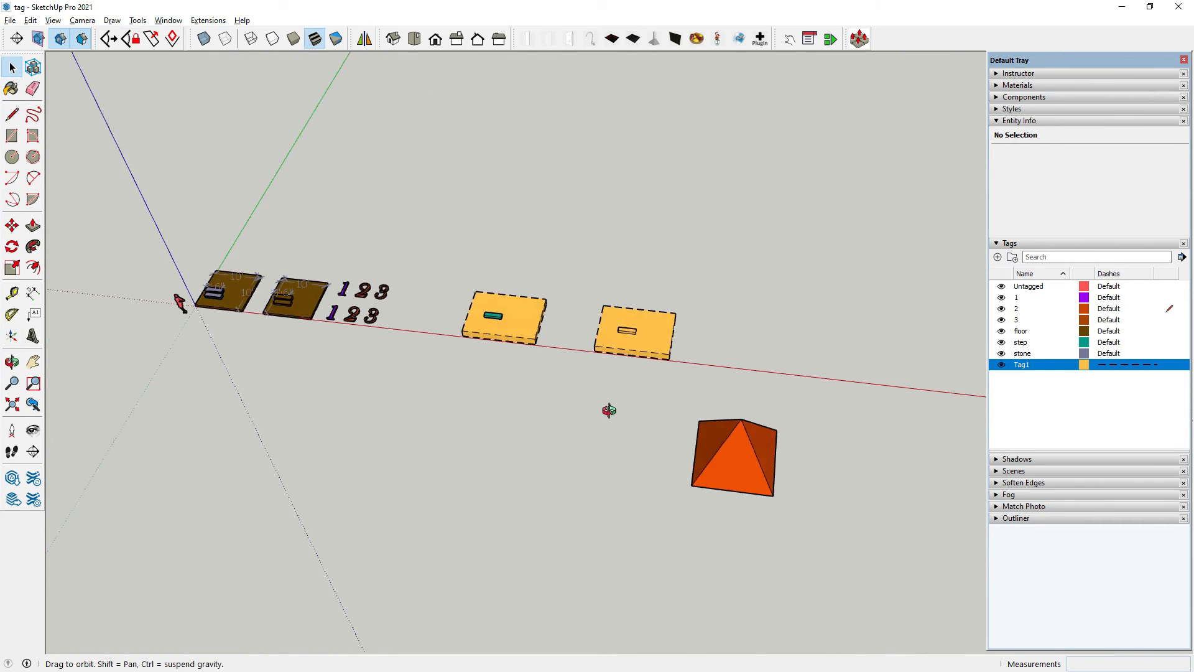
{"action": "scroll", "coordinate": [510, 330], "scroll_direction": "down", "scroll_amount": 2}
{"action": "middle_click_drag", "start_coordinate": [510, 330], "coordinate": [625, 405]}
{"action": "scroll", "coordinate": [661, 398], "scroll_direction": "up", "scroll_amount": 5}
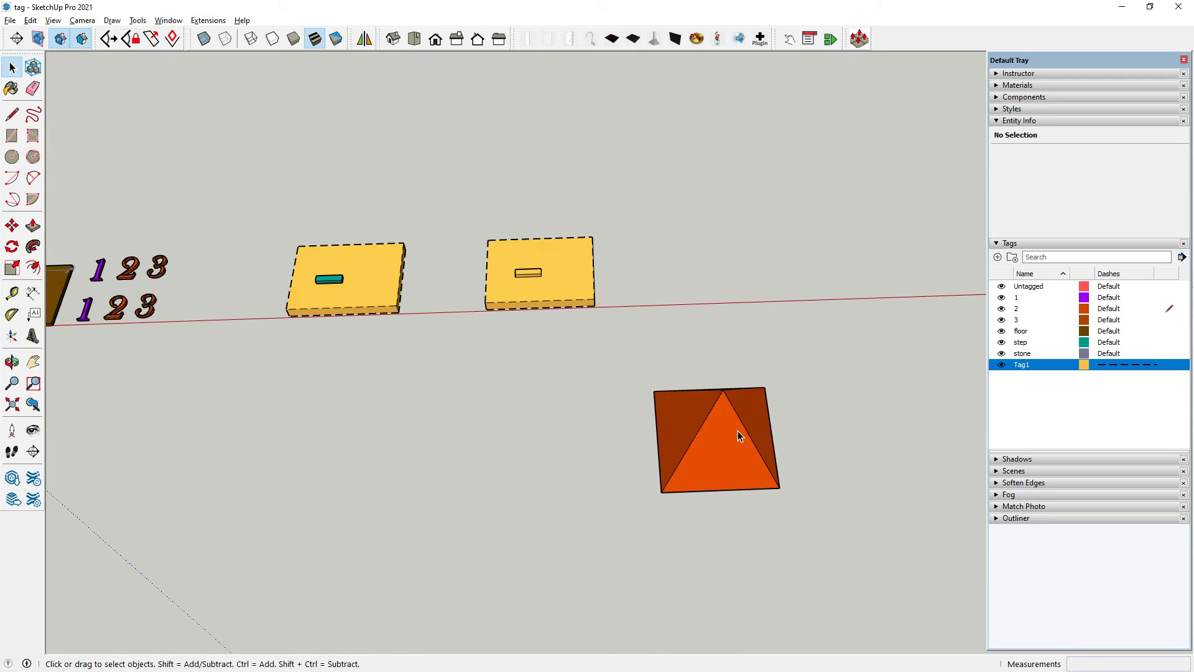
{"action": "scroll", "coordinate": [738, 432], "scroll_direction": "up", "scroll_amount": 2}
{"action": "middle_click_drag", "start_coordinate": [733, 490], "coordinate": [725, 389]}
{"action": "scroll", "coordinate": [782, 444], "scroll_direction": "down", "scroll_amount": 2}
{"action": "scroll", "coordinate": [390, 295], "scroll_direction": "up", "scroll_amount": 3}
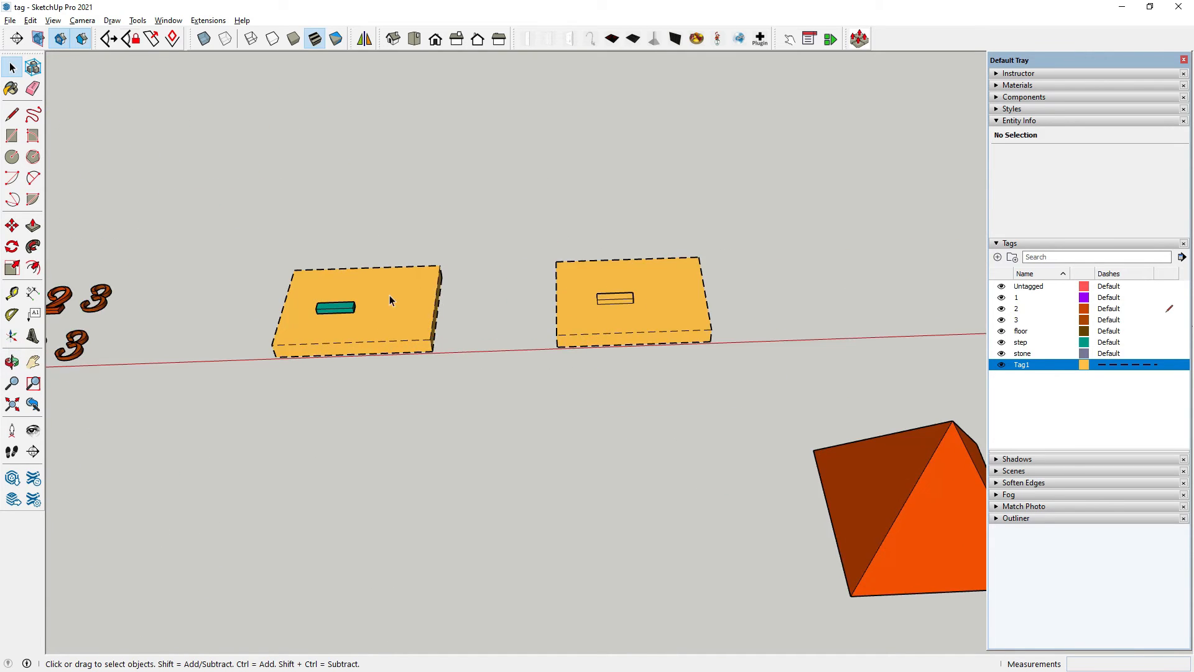
{"action": "scroll", "coordinate": [389, 300], "scroll_direction": "up", "scroll_amount": 4}
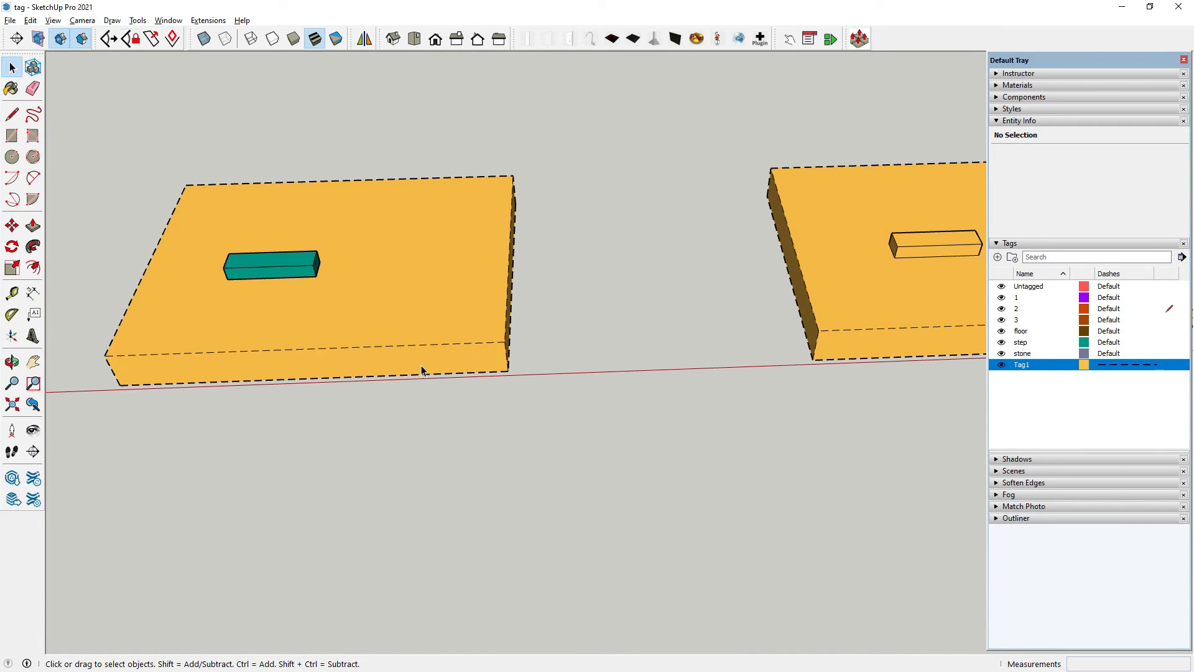
{"action": "scroll", "coordinate": [454, 364], "scroll_direction": "down", "scroll_amount": 5}
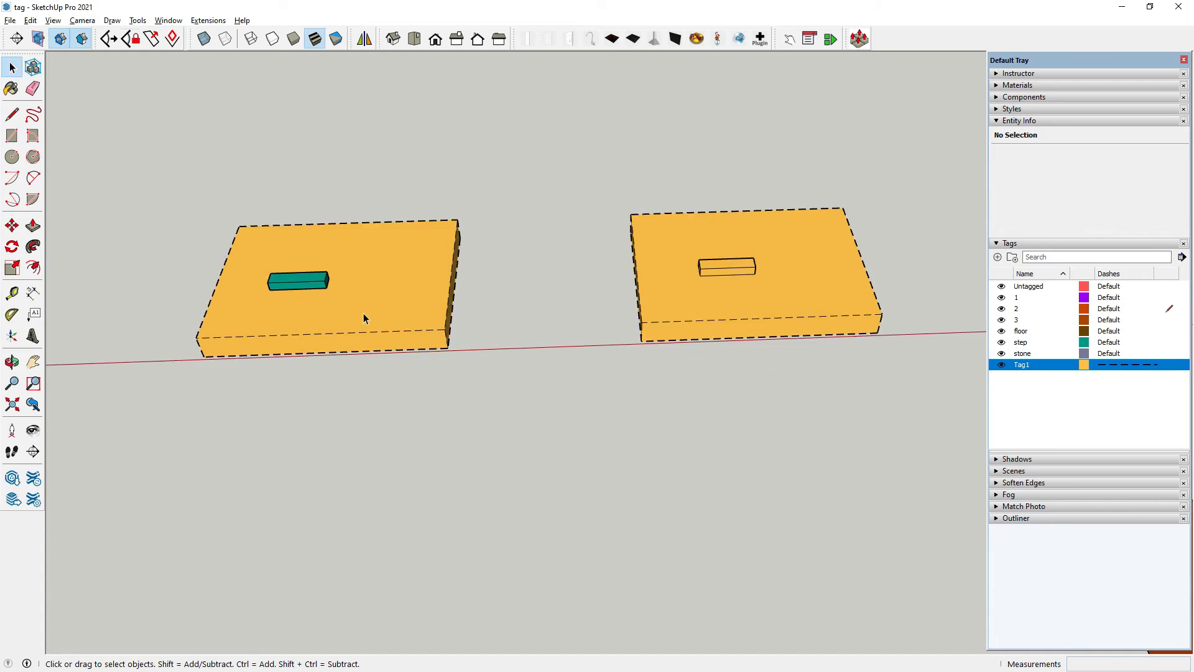
{"action": "scroll", "coordinate": [741, 408], "scroll_direction": "down", "scroll_amount": 2}
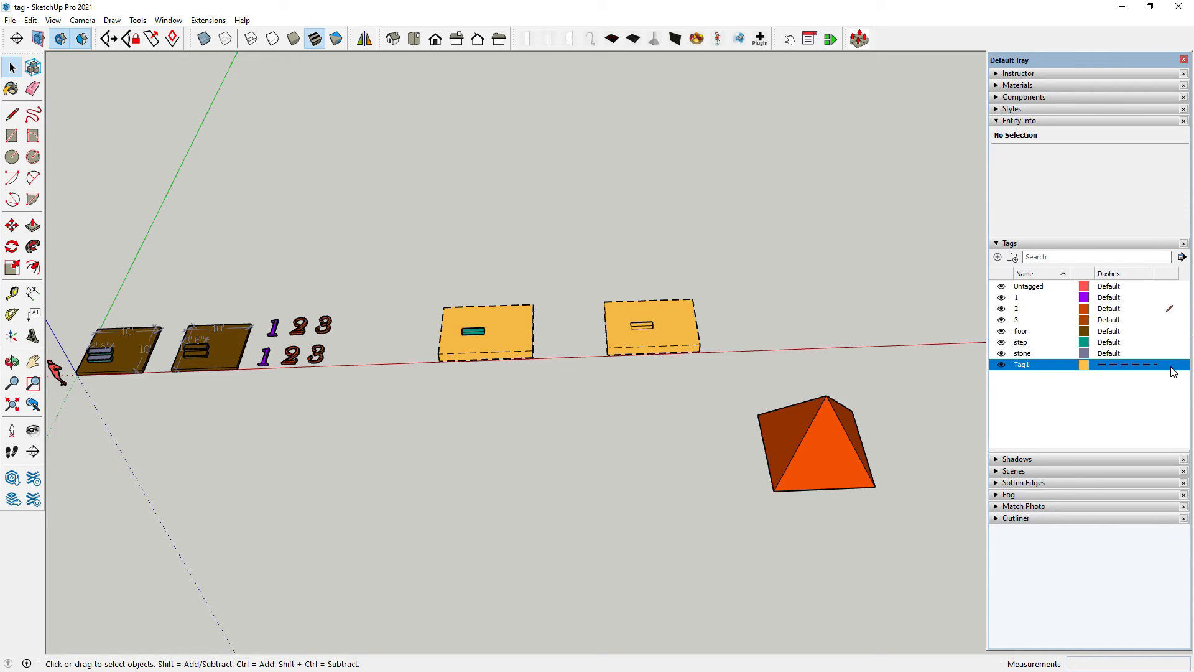
- Assign the entire pyramid, with all its faces and edges, to Tag1
{"action": "scroll", "coordinate": [842, 434], "scroll_direction": "up", "scroll_amount": 2}
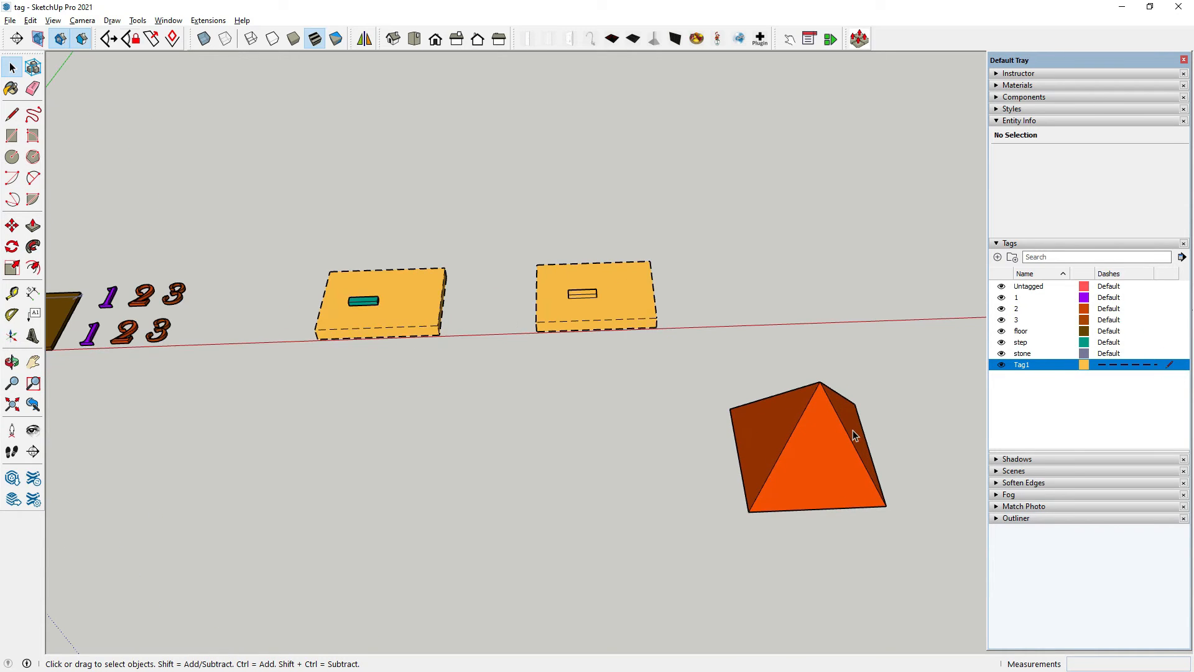
{"action": "scroll", "coordinate": [798, 426], "scroll_direction": "down", "scroll_amount": 3}
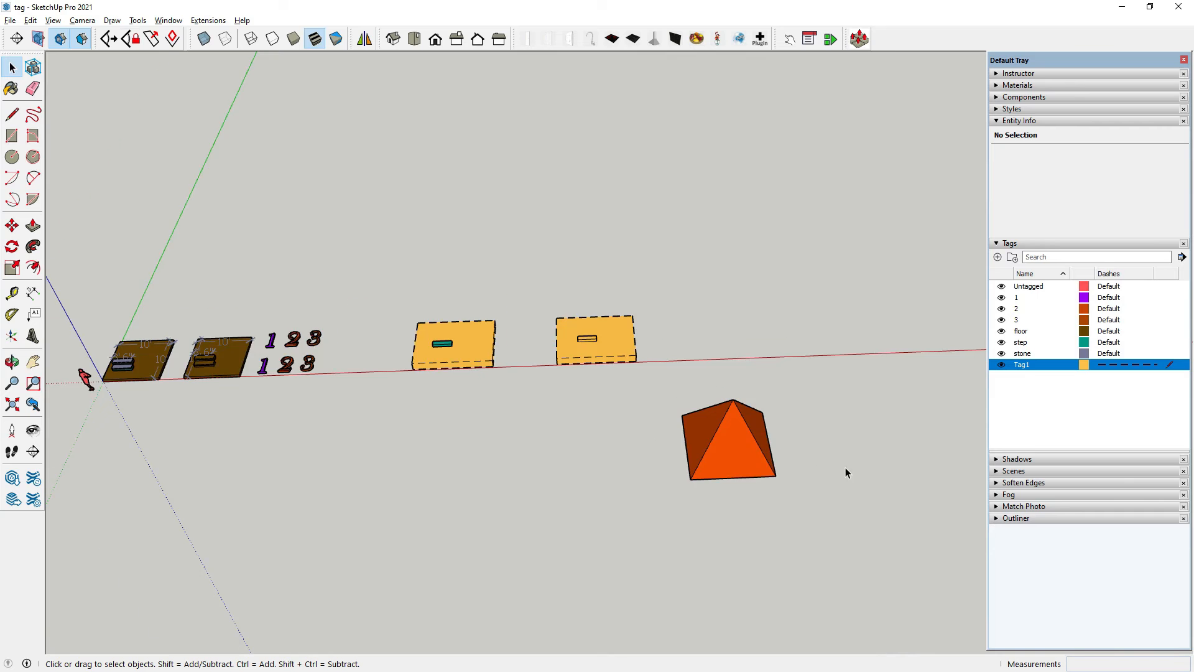
{"action": "scroll", "coordinate": [846, 468], "scroll_direction": "up", "scroll_amount": 4}
{"action": "left_click_drag", "start_coordinate": [543, 330], "coordinate": [914, 563]}
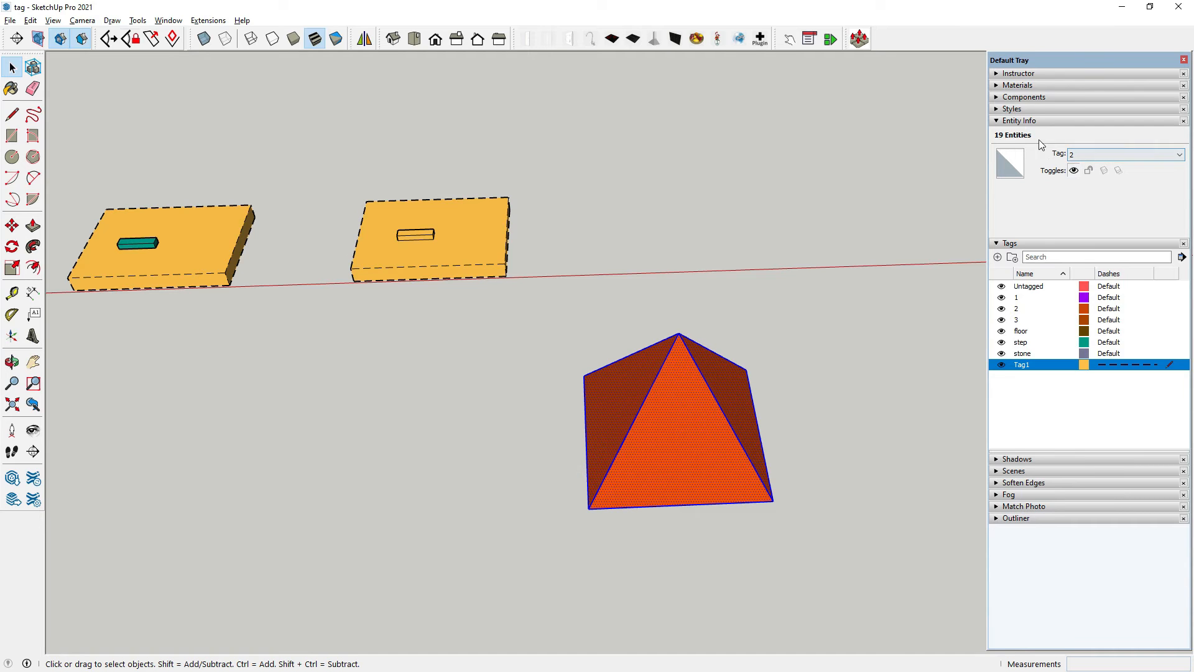
{"action": "left_click", "coordinate": [1167, 160]}
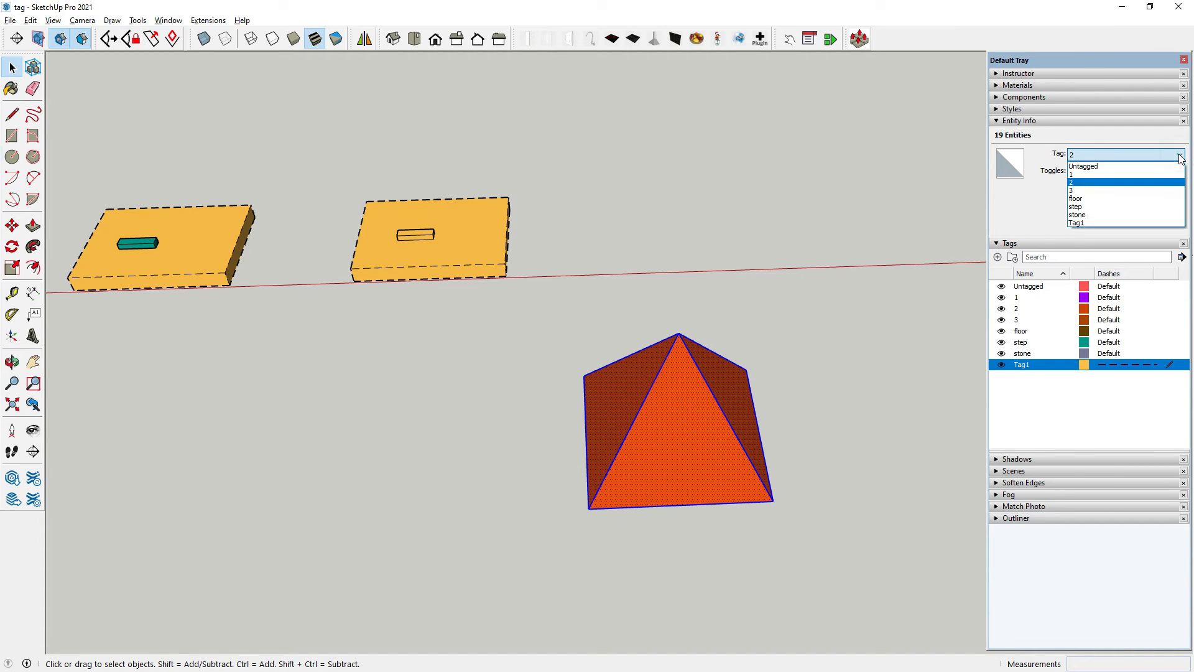
{"action": "left_click", "coordinate": [1087, 224]}
{"action": "left_click", "coordinate": [790, 322]}
- Examine the pyramid's face colour and edge style from several sides and compare them with the nearby slabs
{"action": "middle_click_drag", "start_coordinate": [670, 439], "coordinate": [450, 272]}
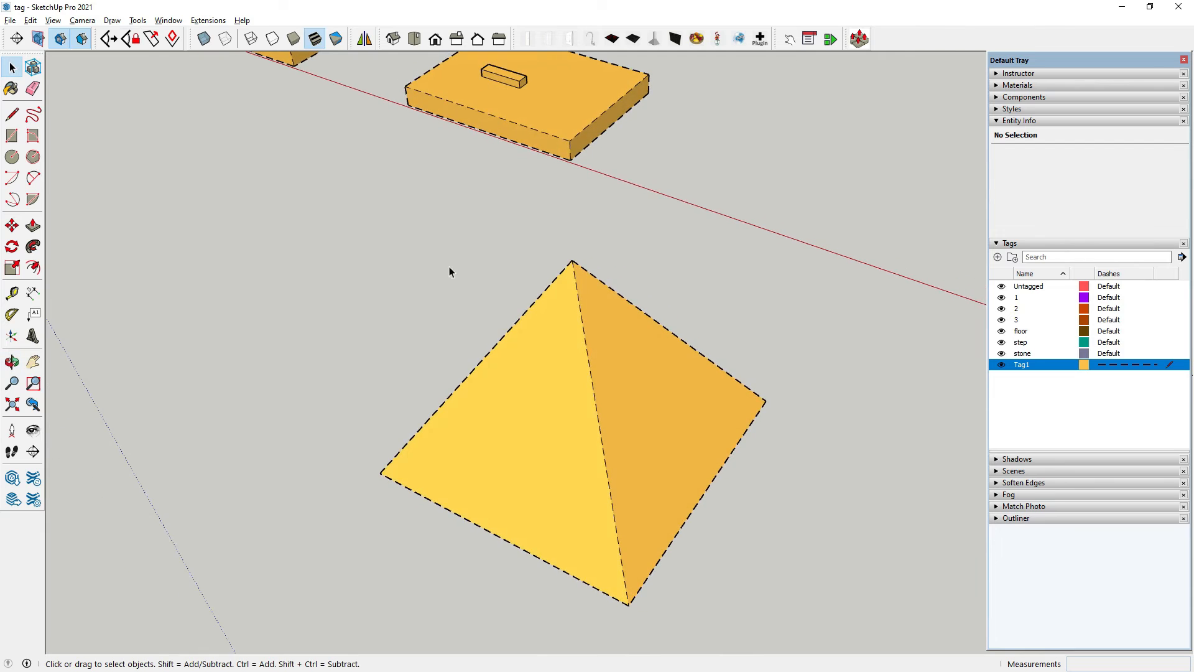
{"action": "middle_click_drag", "start_coordinate": [528, 303], "coordinate": [737, 351]}
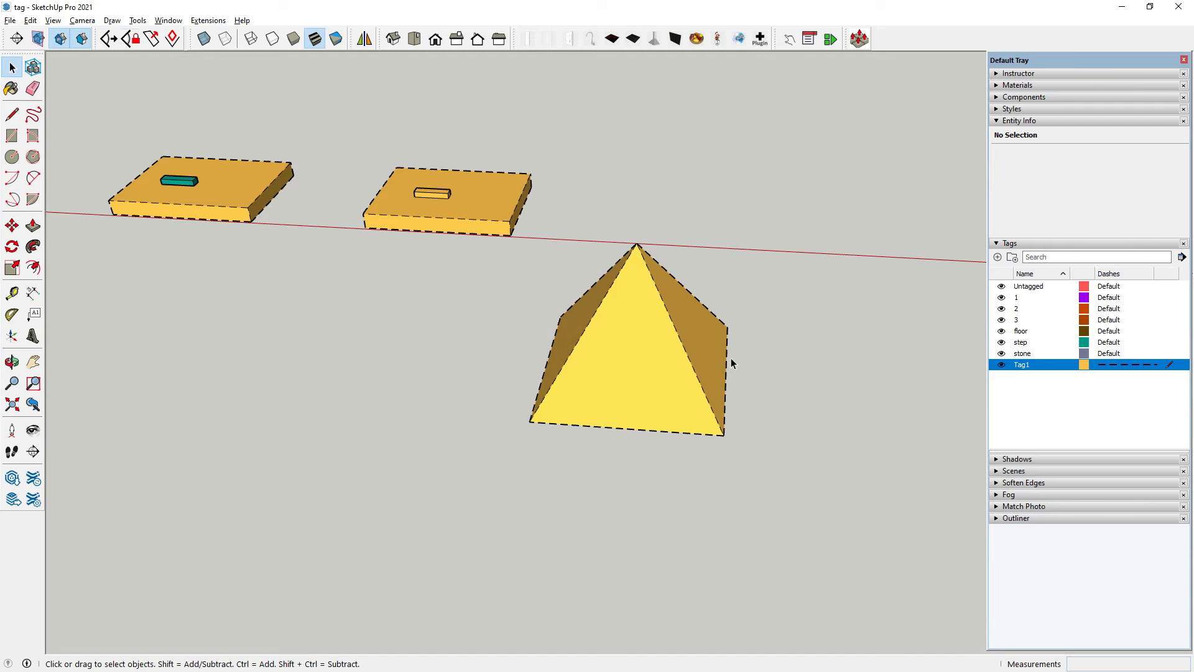
{"action": "middle_click_drag", "start_coordinate": [670, 327], "coordinate": [787, 399]}
{"action": "scroll", "coordinate": [783, 401], "scroll_direction": "down", "scroll_amount": 3}
{"action": "left_click", "coordinate": [807, 469]}
{"action": "left_click", "coordinate": [826, 395]}
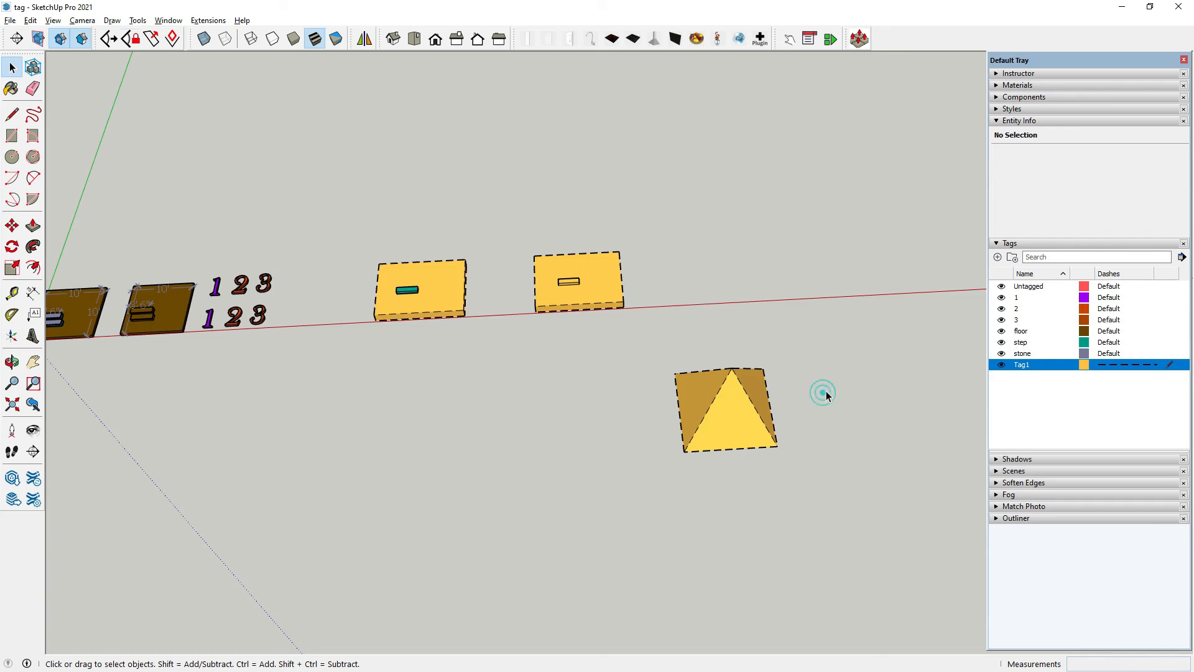
{"action": "scroll", "coordinate": [826, 394], "scroll_direction": "down", "scroll_amount": 2}
- Inspect the tag of the lower stone tread on the grouped stair and view the stair from several sides
{"action": "scroll", "coordinate": [282, 328], "scroll_direction": "up", "scroll_amount": 7}
{"action": "scroll", "coordinate": [278, 305], "scroll_direction": "up", "scroll_amount": 3}
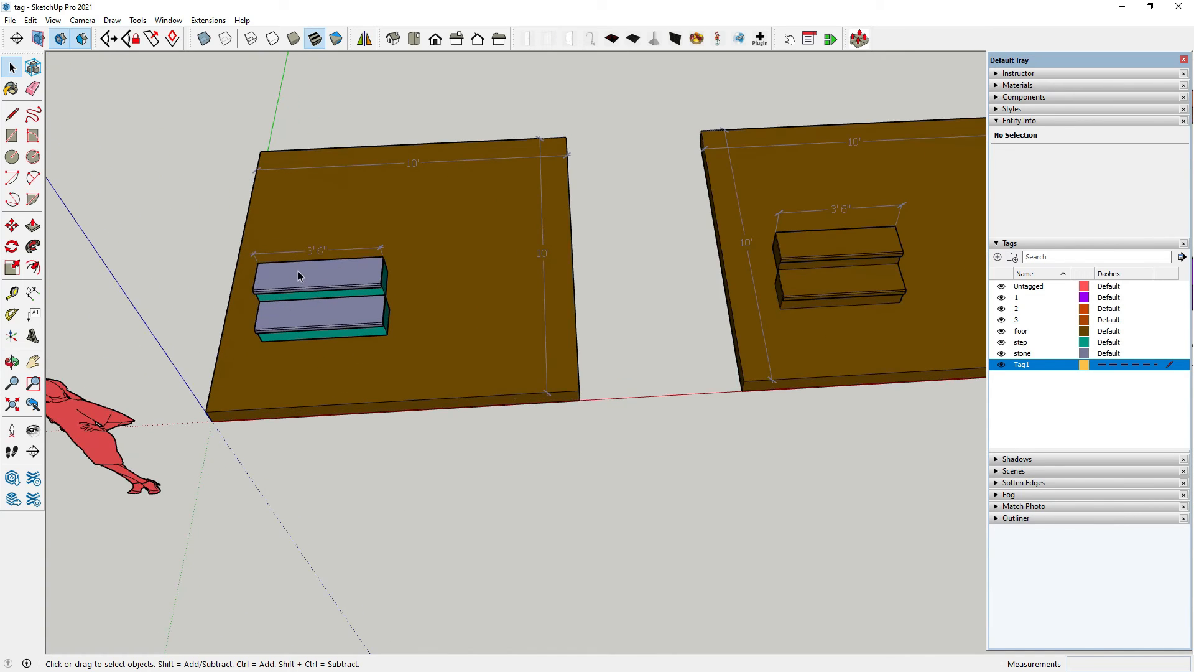
{"action": "left_click", "coordinate": [297, 270]}
{"action": "scroll", "coordinate": [286, 322], "scroll_direction": "up", "scroll_amount": 3}
{"action": "middle_click_drag", "start_coordinate": [286, 322], "coordinate": [330, 381]}
{"action": "left_click", "coordinate": [295, 400]}
{"action": "scroll", "coordinate": [405, 338], "scroll_direction": "down", "scroll_amount": 1}
{"action": "middle_click_drag", "start_coordinate": [215, 414], "coordinate": [538, 356]}
{"action": "scroll", "coordinate": [400, 295], "scroll_direction": "up", "scroll_amount": 3}
{"action": "middle_click_drag", "start_coordinate": [400, 295], "coordinate": [538, 313]}
{"action": "scroll", "coordinate": [538, 318], "scroll_direction": "down", "scroll_amount": 1}
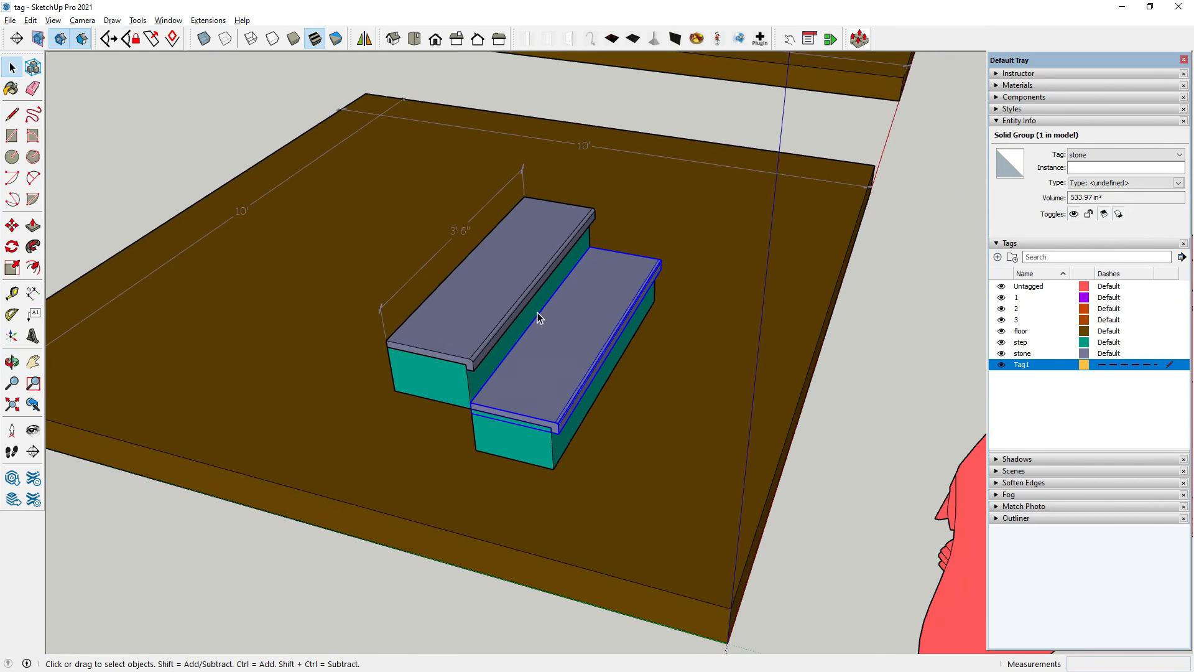
{"action": "scroll", "coordinate": [597, 390], "scroll_direction": "down", "scroll_amount": 2}
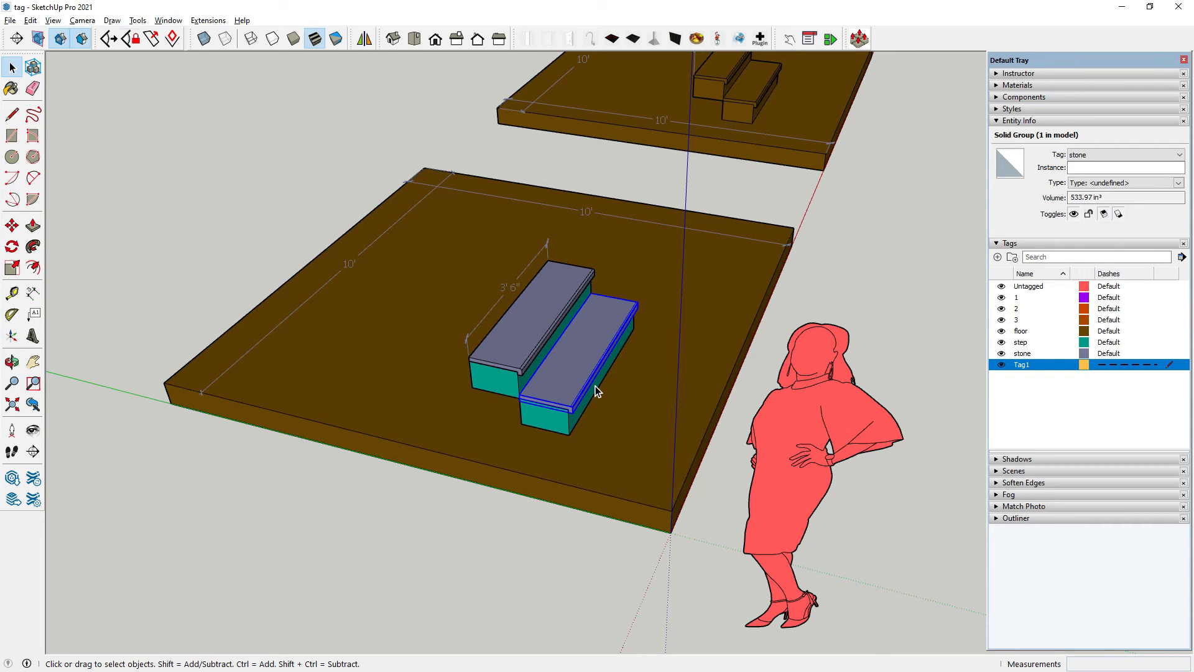
{"action": "left_click", "coordinate": [500, 531]}
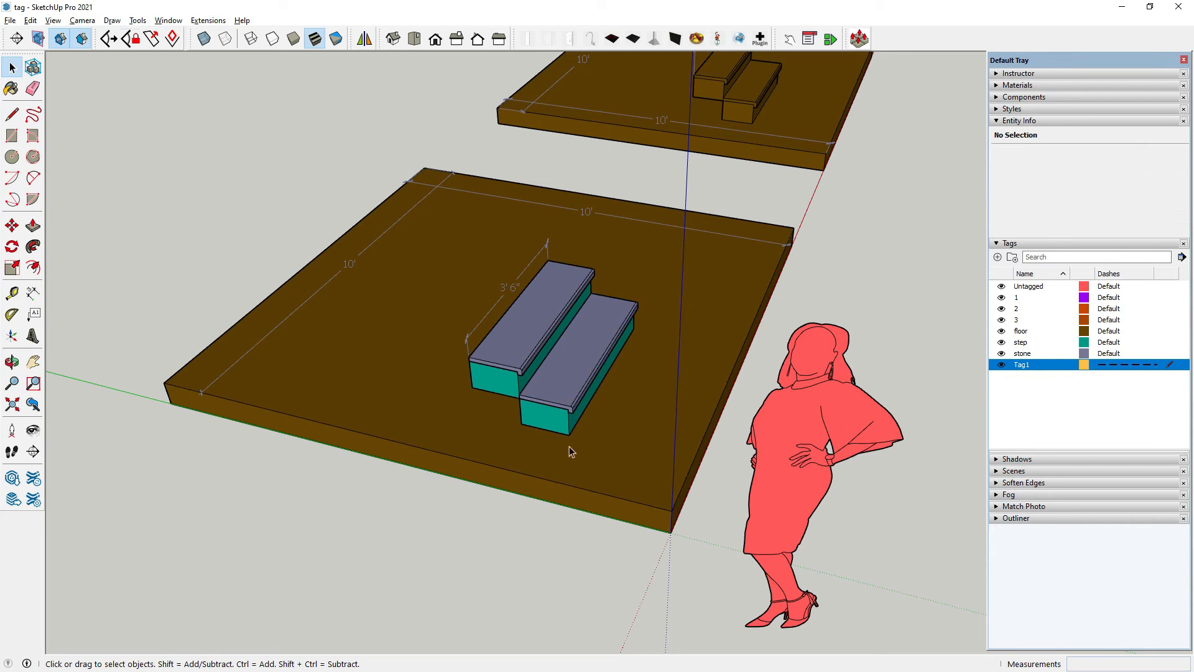
- Hide the step and stone tags one after the other and make both visible again
{"action": "left_click", "coordinate": [1001, 342]}
{"action": "left_click", "coordinate": [1001, 353]}
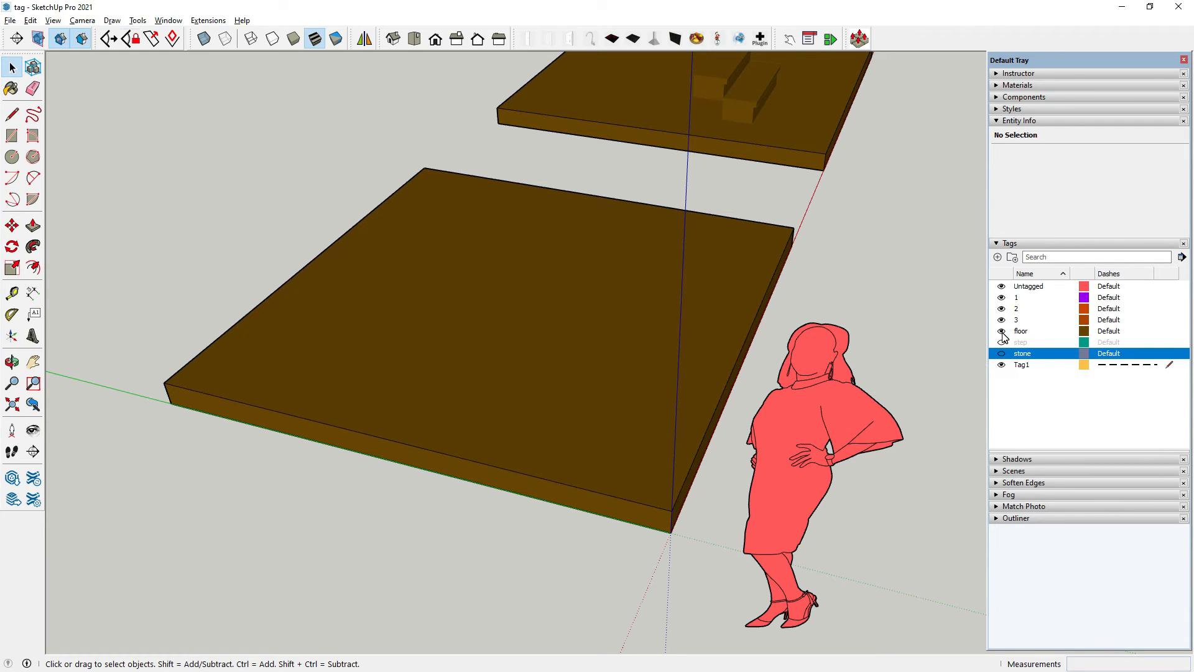
{"action": "left_click", "coordinate": [1001, 353]}
{"action": "left_click", "coordinate": [1001, 342]}
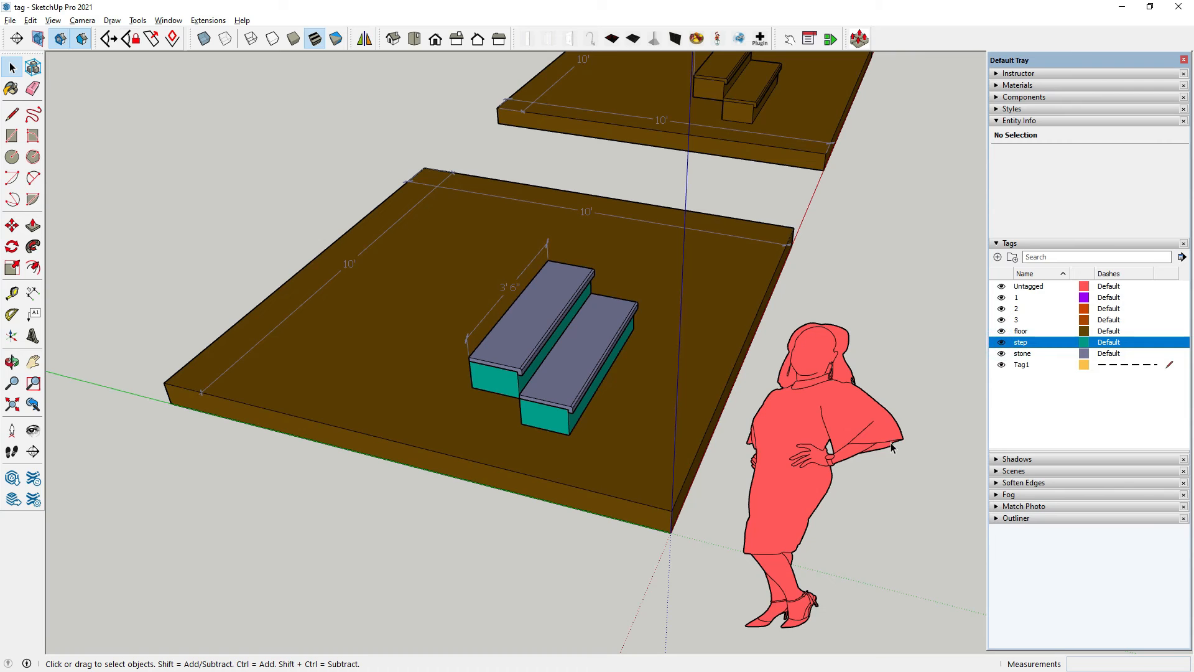
- Create a tag folder named stair that contains the step tag
{"action": "scroll", "coordinate": [642, 479], "scroll_direction": "down", "scroll_amount": 3}
{"action": "middle_click_drag", "start_coordinate": [643, 480], "coordinate": [280, 480]}
{"action": "left_click", "coordinate": [280, 476]}
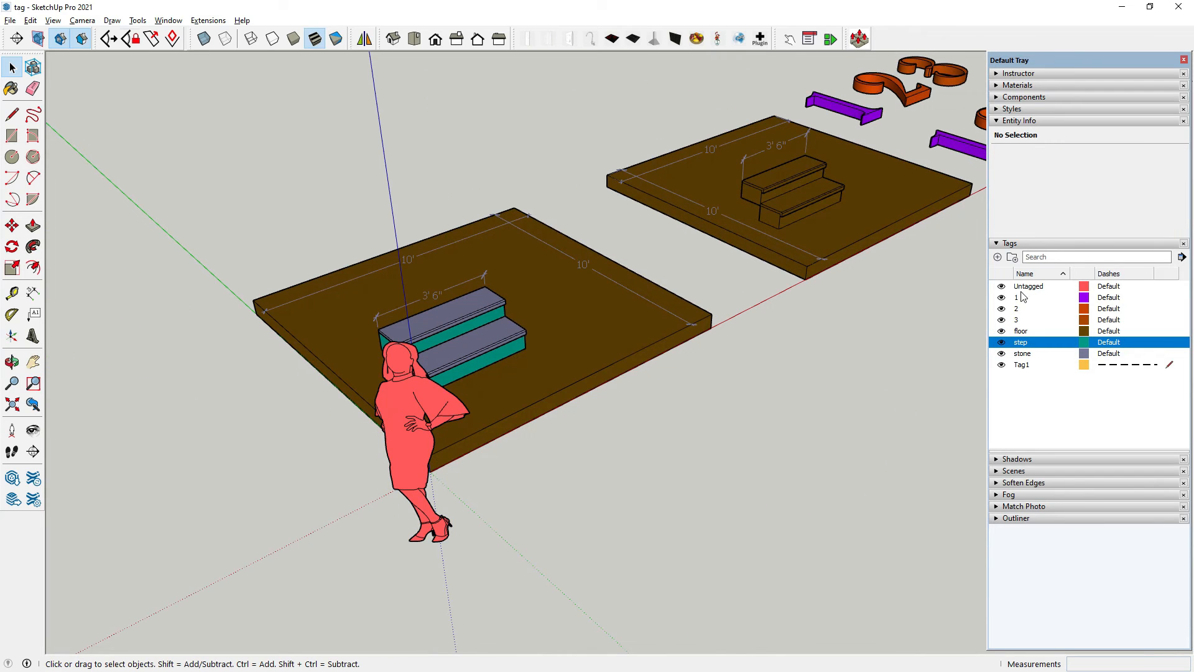
{"action": "left_click", "coordinate": [1012, 257]}
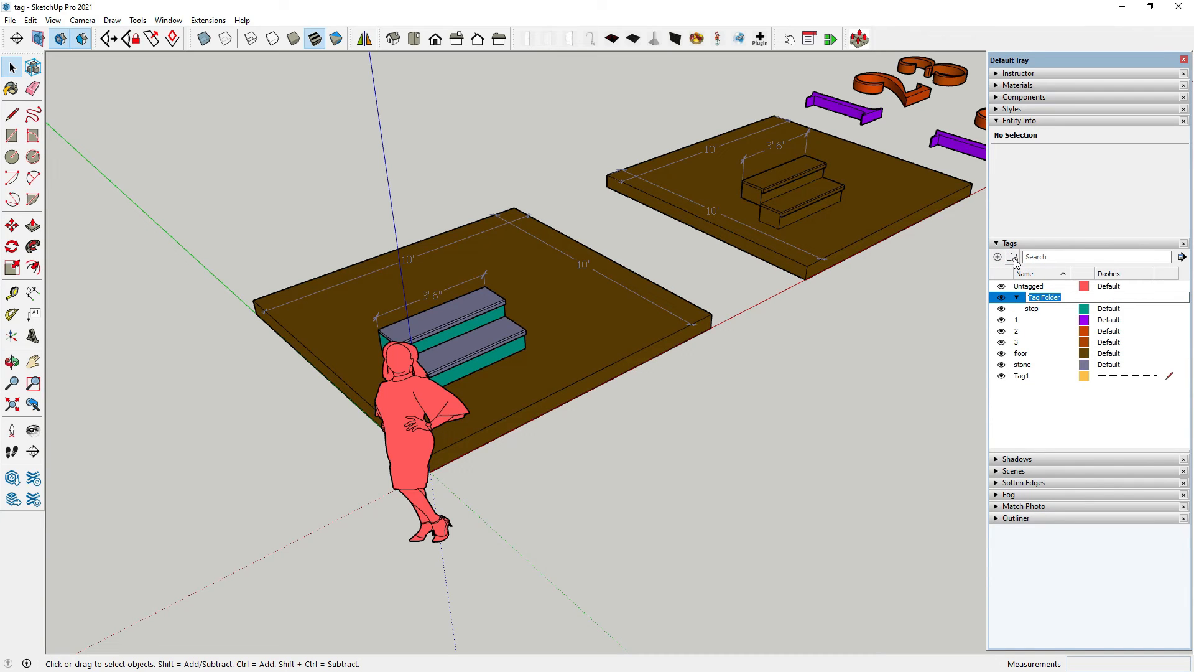
{"action": "type", "text": "s"}
{"action": "key", "text": "Return"}
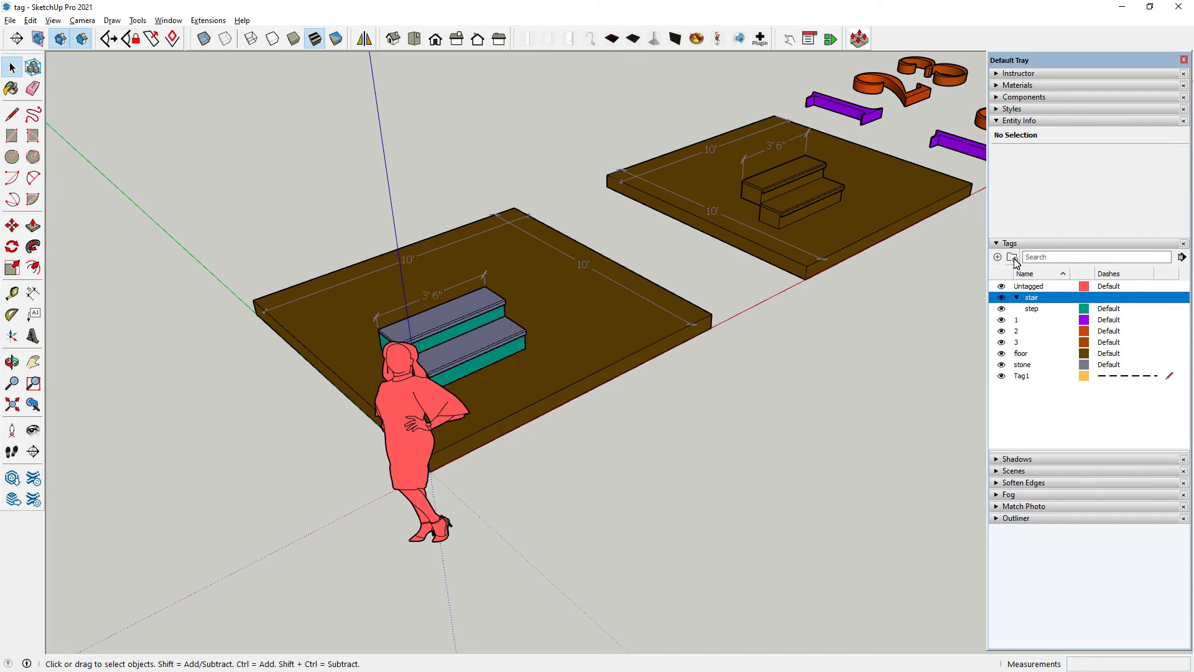
{"action": "left_click", "coordinate": [1065, 405]}
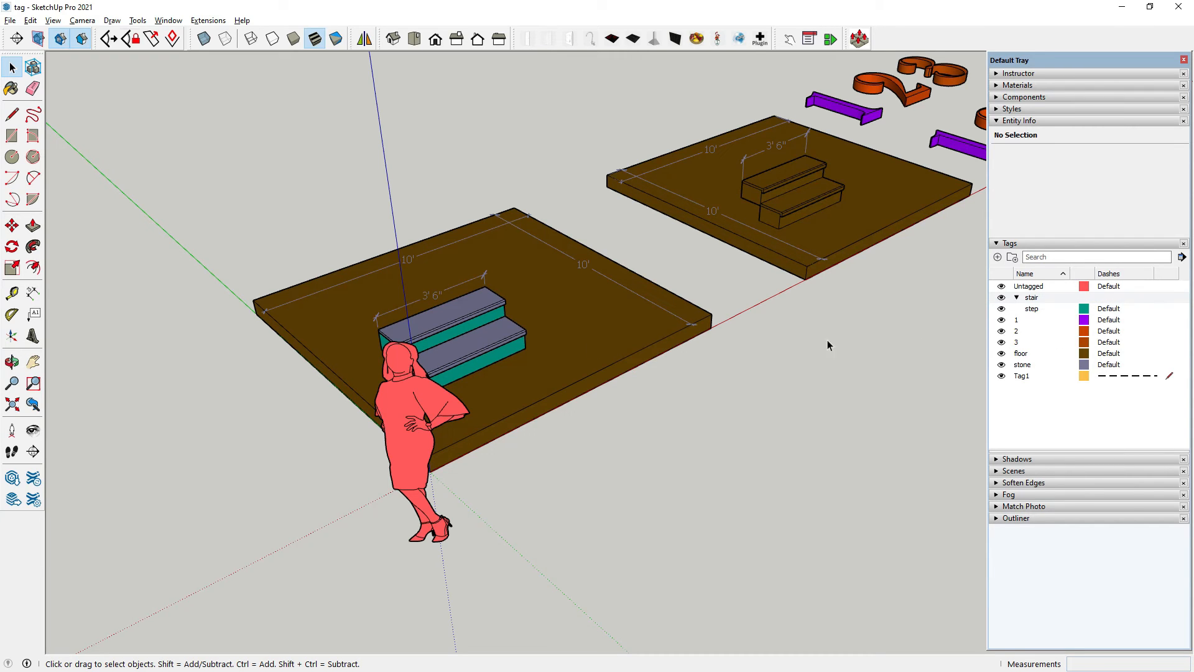
- Move the stone tag into the stair folder and collapse the folder
{"action": "left_click", "coordinate": [1032, 367]}
{"action": "left_click_drag", "start_coordinate": [1033, 369], "coordinate": [1058, 293]}
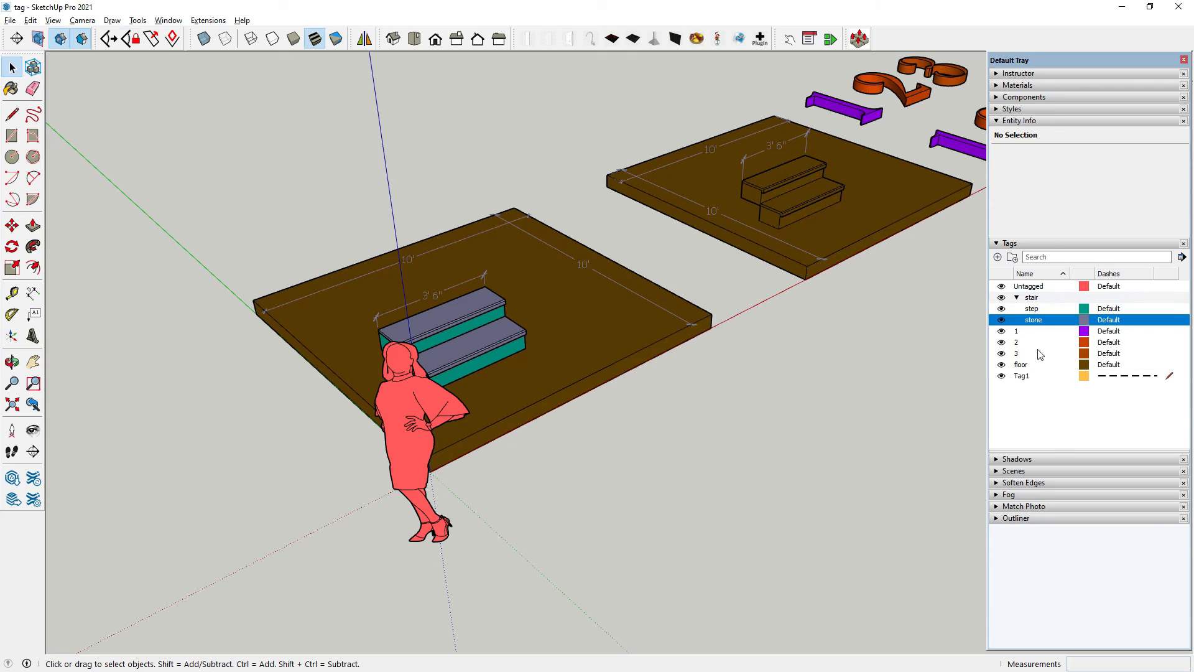
{"action": "left_click", "coordinate": [1029, 396]}
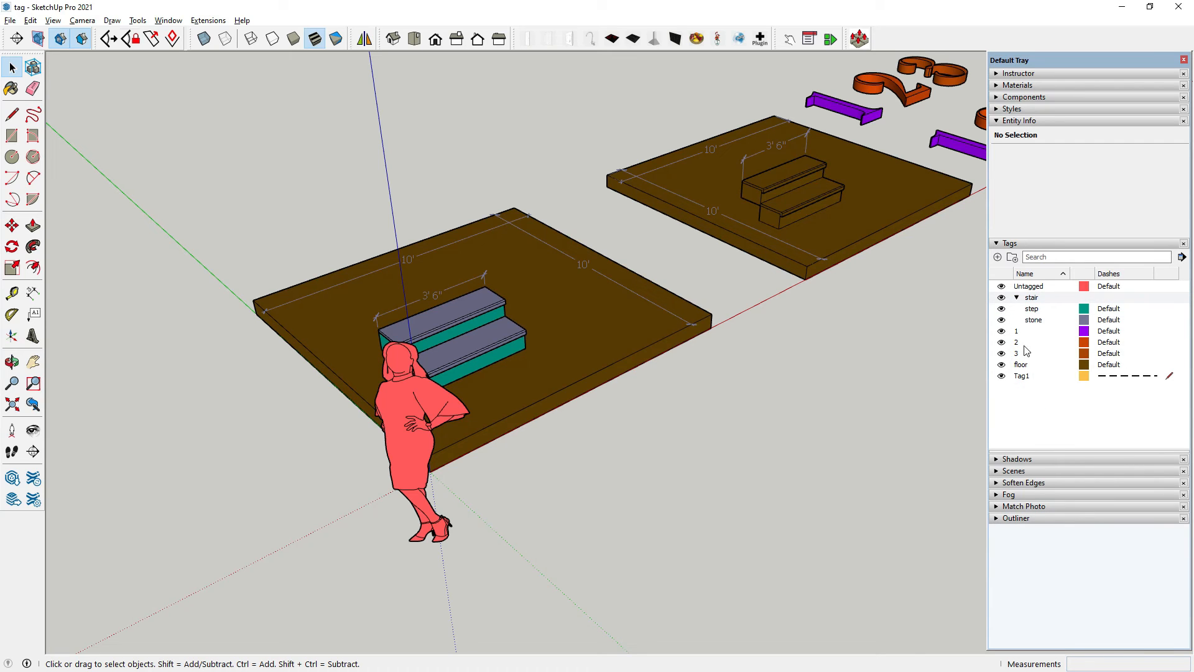
{"action": "left_click_drag", "start_coordinate": [1036, 313], "coordinate": [1063, 299]}
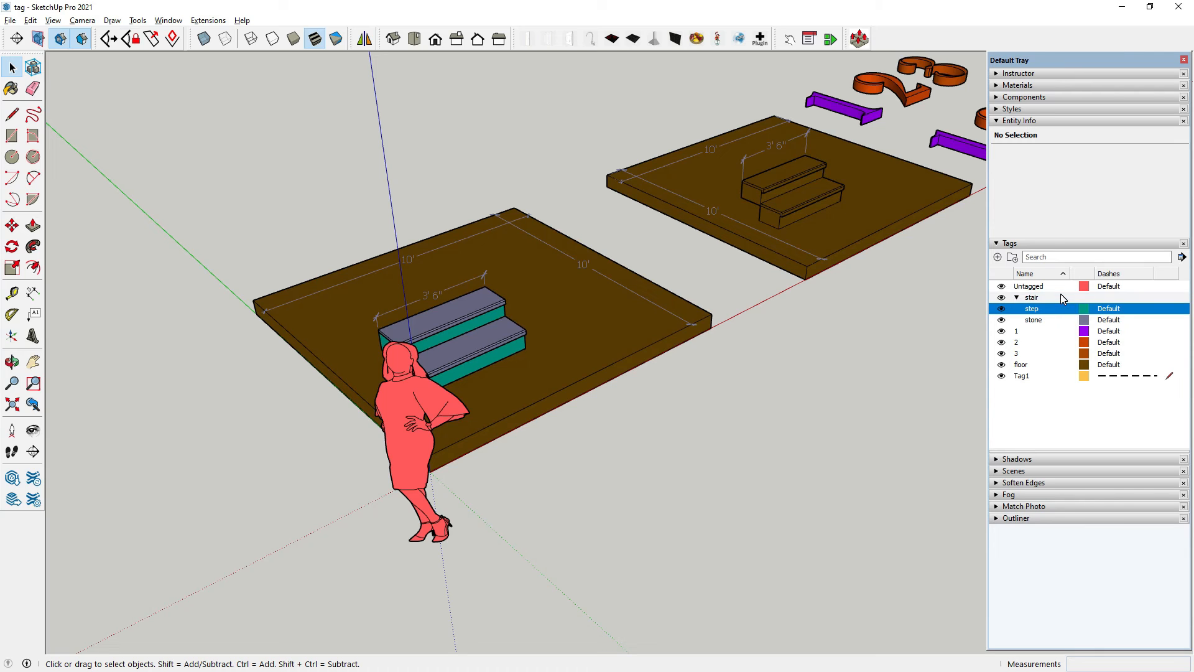
{"action": "left_click", "coordinate": [1017, 297]}
{"action": "left_click", "coordinate": [1027, 384]}
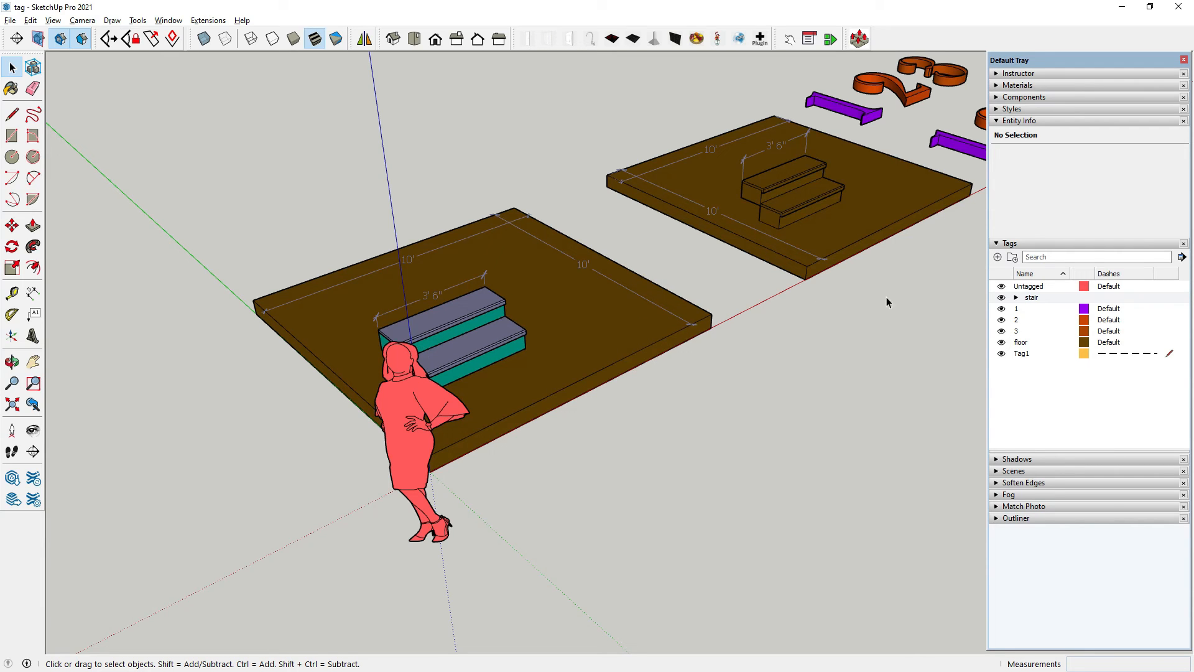
- Hide the whole stair folder to examine the grouped and ungrouped slabs without it, and show the folder again
{"action": "left_click", "coordinate": [1001, 297]}
{"action": "middle_click_drag", "start_coordinate": [741, 469], "coordinate": [554, 319]}
{"action": "scroll", "coordinate": [555, 320], "scroll_direction": "up", "scroll_amount": 2}
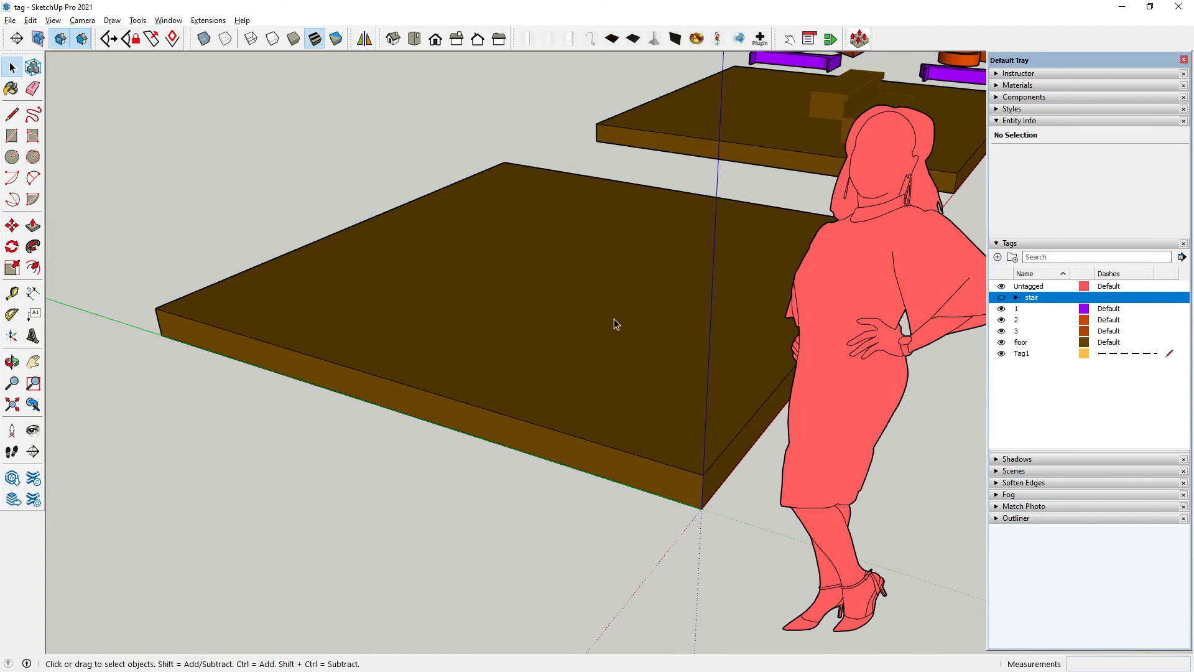
{"action": "scroll", "coordinate": [336, 369], "scroll_direction": "down", "scroll_amount": 4}
{"action": "scroll", "coordinate": [900, 166], "scroll_direction": "up", "scroll_amount": 6}
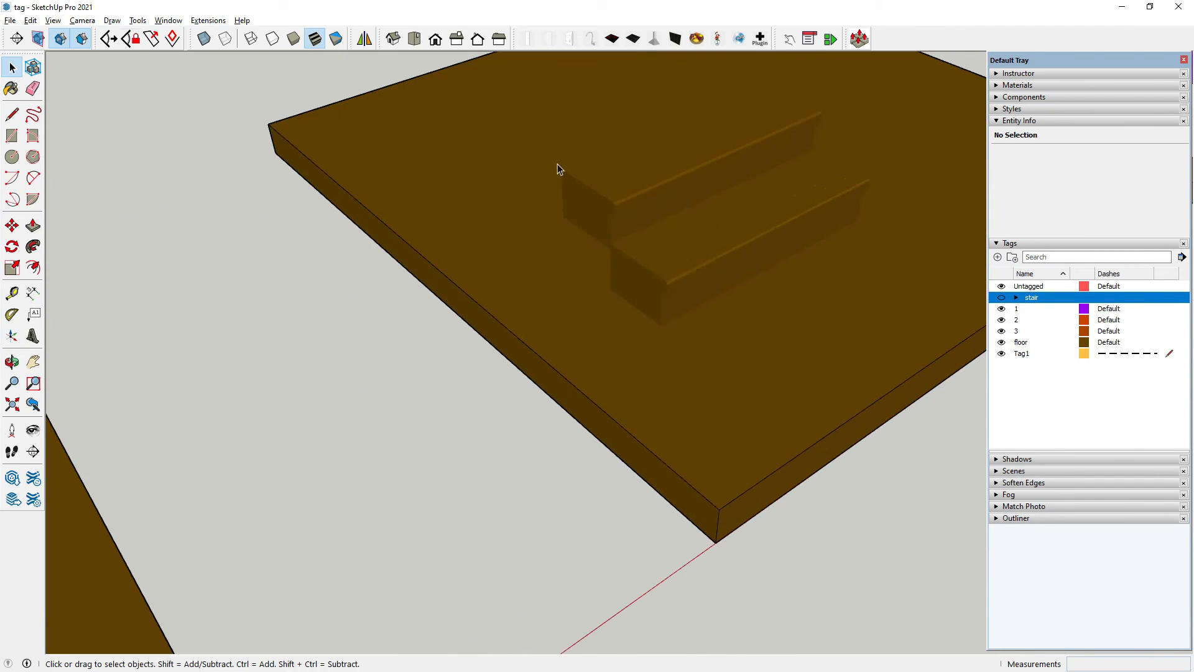
{"action": "scroll", "coordinate": [557, 169], "scroll_direction": "up", "scroll_amount": 2}
{"action": "middle_click_drag", "start_coordinate": [685, 206], "coordinate": [718, 342]}
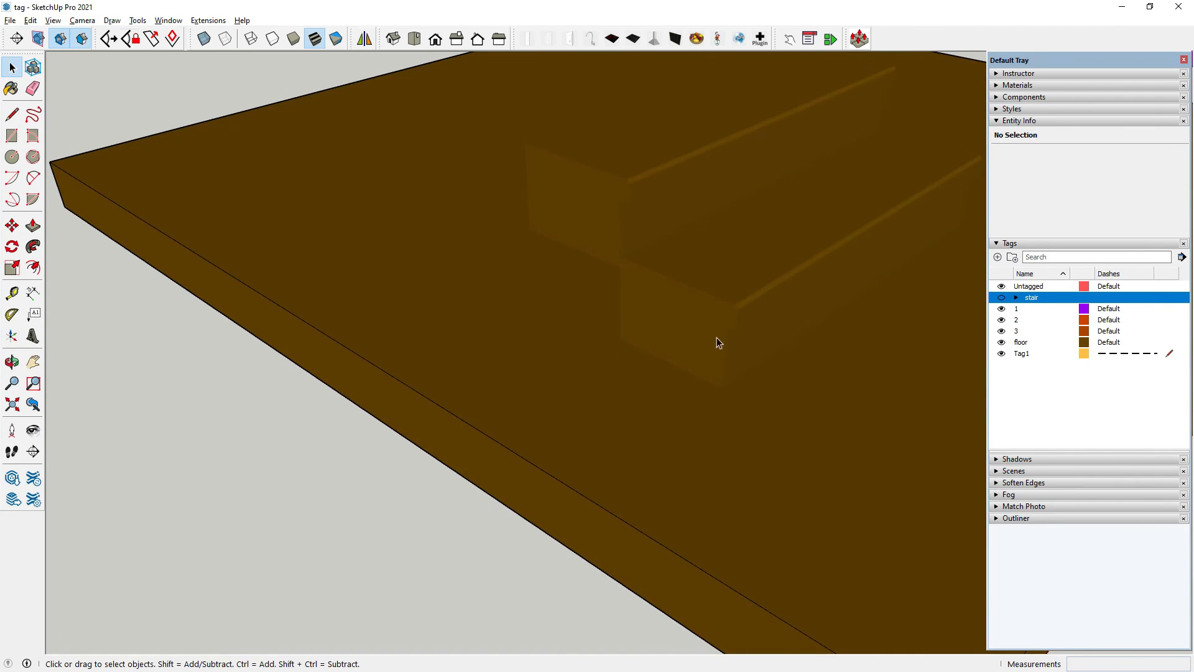
{"action": "scroll", "coordinate": [522, 333], "scroll_direction": "down", "scroll_amount": 8}
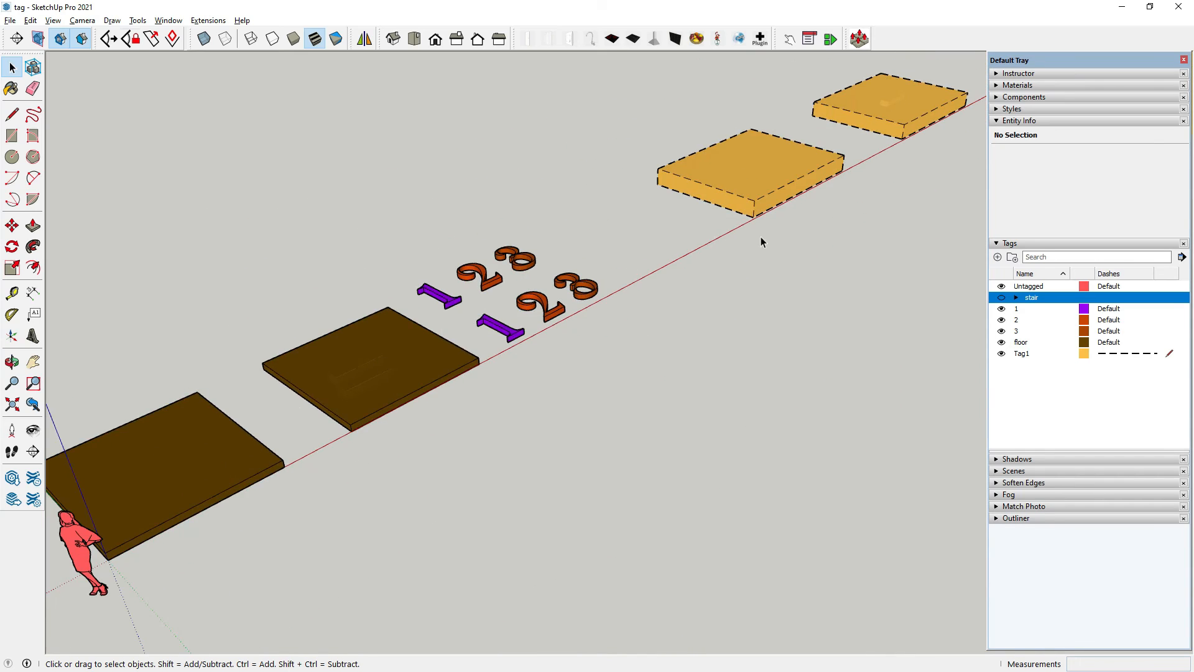
{"action": "scroll", "coordinate": [762, 241], "scroll_direction": "down", "scroll_amount": 3}
{"action": "scroll", "coordinate": [760, 160], "scroll_direction": "up", "scroll_amount": 8}
{"action": "scroll", "coordinate": [792, 184], "scroll_direction": "down", "scroll_amount": 2}
{"action": "scroll", "coordinate": [411, 365], "scroll_direction": "down", "scroll_amount": 4}
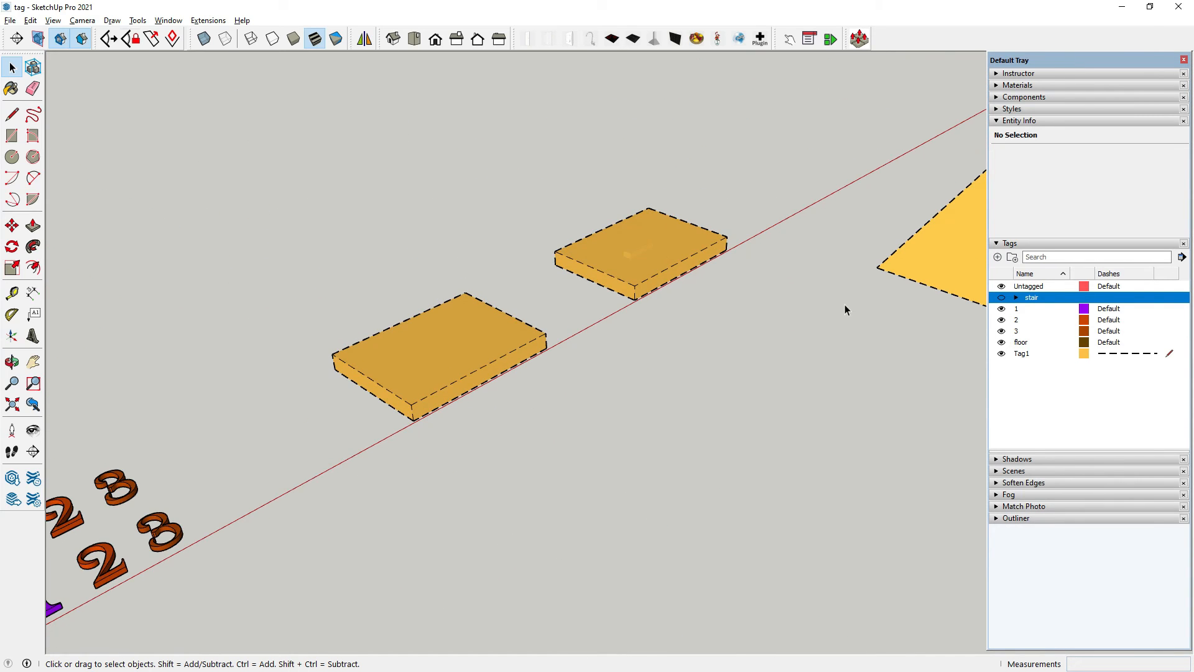
{"action": "left_click", "coordinate": [1002, 297]}
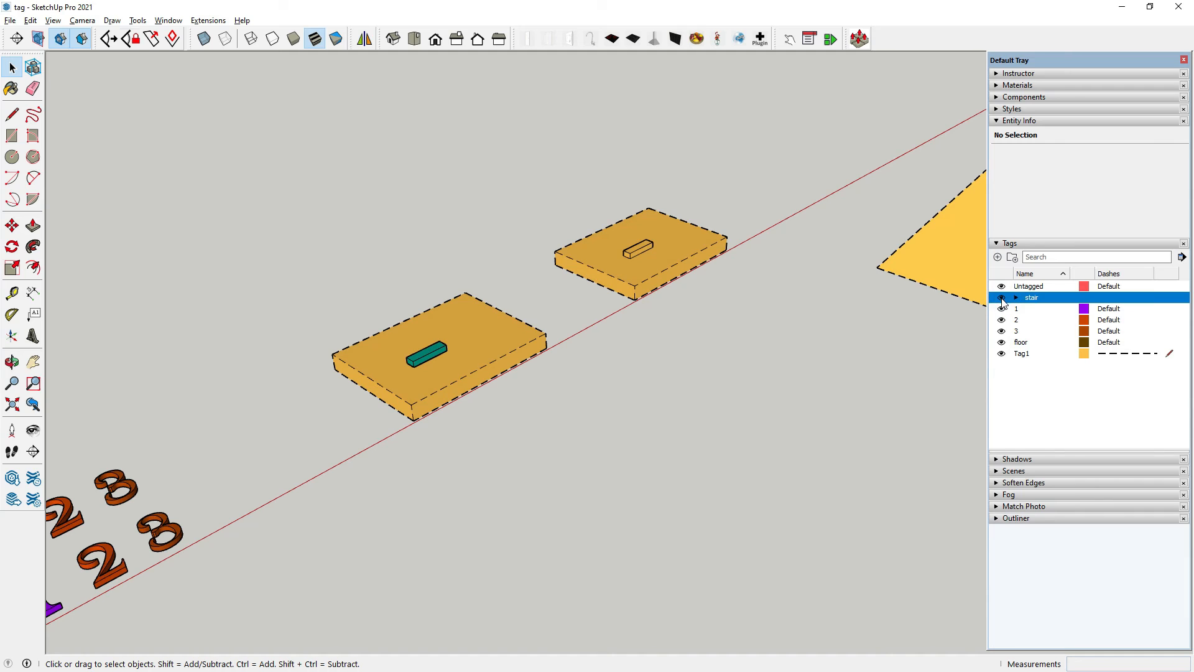
- Expand the stair folder and hide only the stone tag to check the bare step blocks, and show the tag again
{"action": "left_click", "coordinate": [1017, 298]}
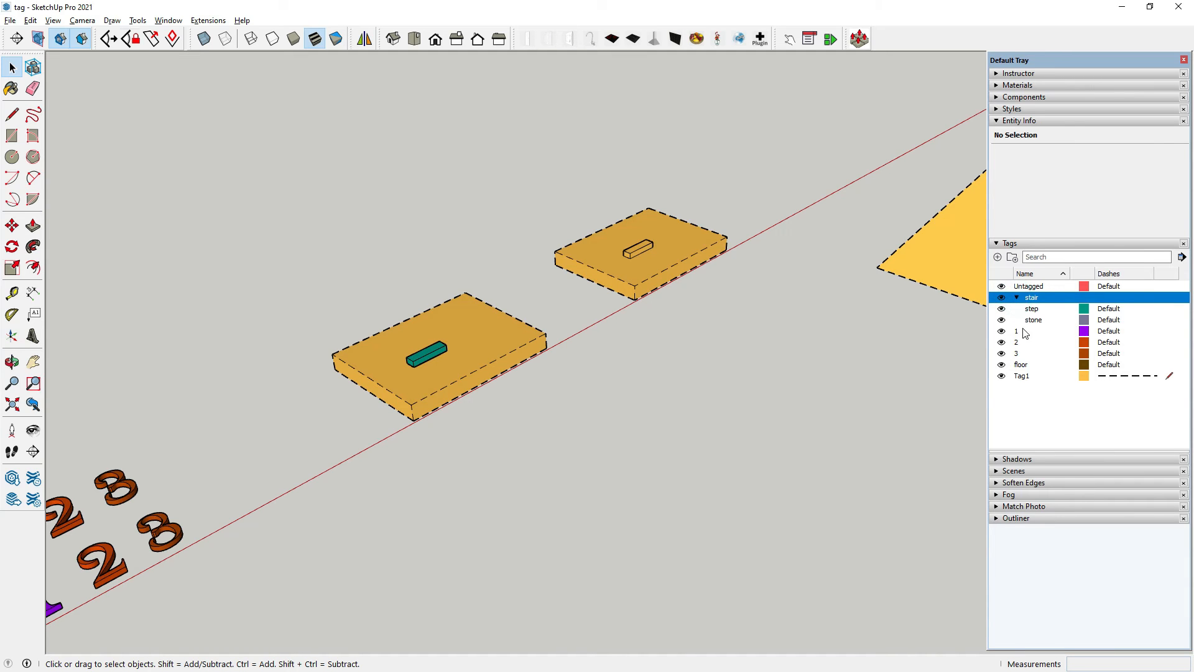
{"action": "left_click", "coordinate": [1002, 320]}
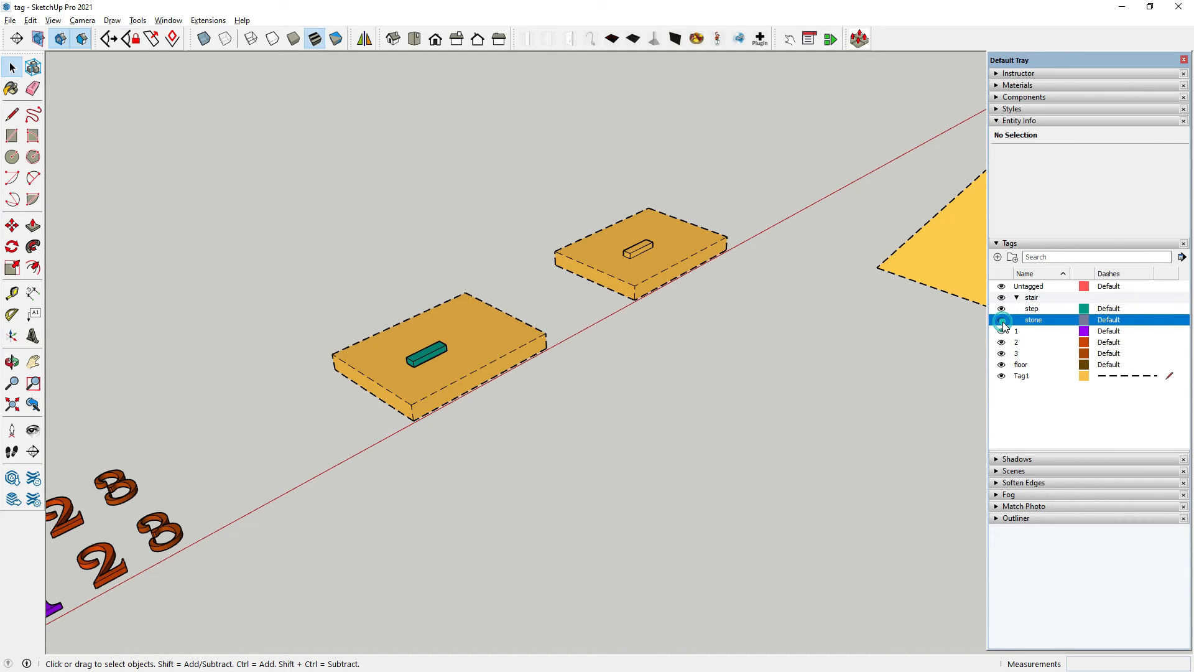
{"action": "scroll", "coordinate": [782, 349], "scroll_direction": "down", "scroll_amount": 5}
{"action": "scroll", "coordinate": [498, 487], "scroll_direction": "up", "scroll_amount": 10}
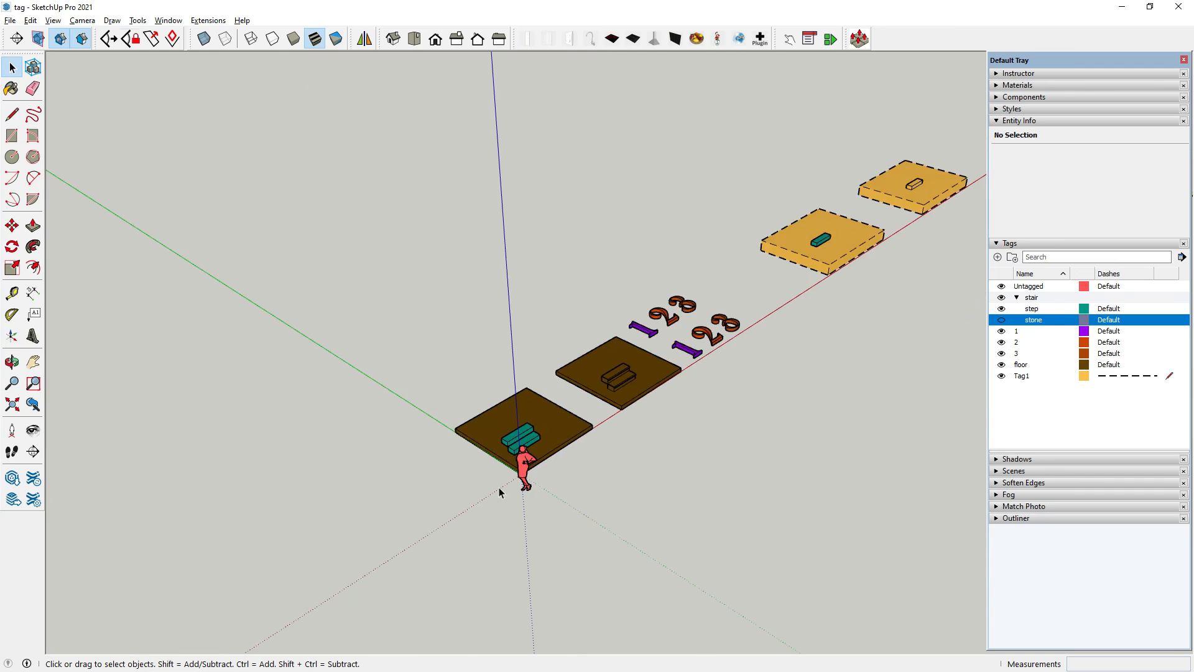
{"action": "scroll", "coordinate": [707, 349], "scroll_direction": "up", "scroll_amount": 5}
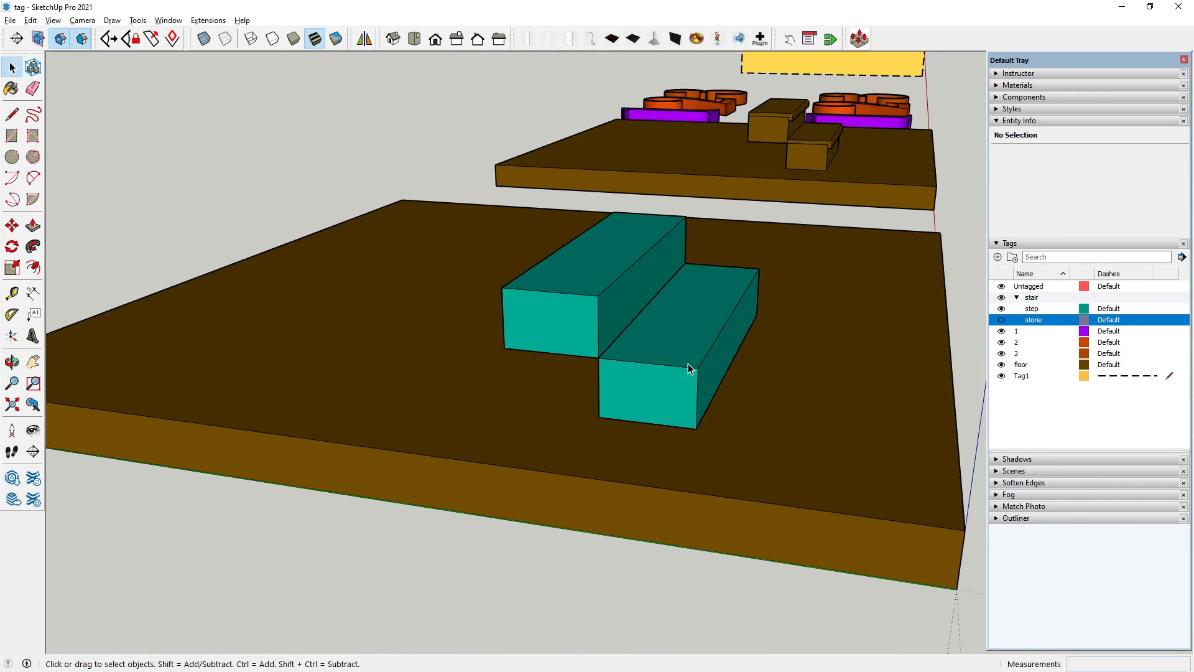
{"action": "left_click", "coordinate": [1002, 320]}
- Hide the stair folder with both its tags, collapse it and make it visible again
{"action": "scroll", "coordinate": [678, 356], "scroll_direction": "down", "scroll_amount": 8}
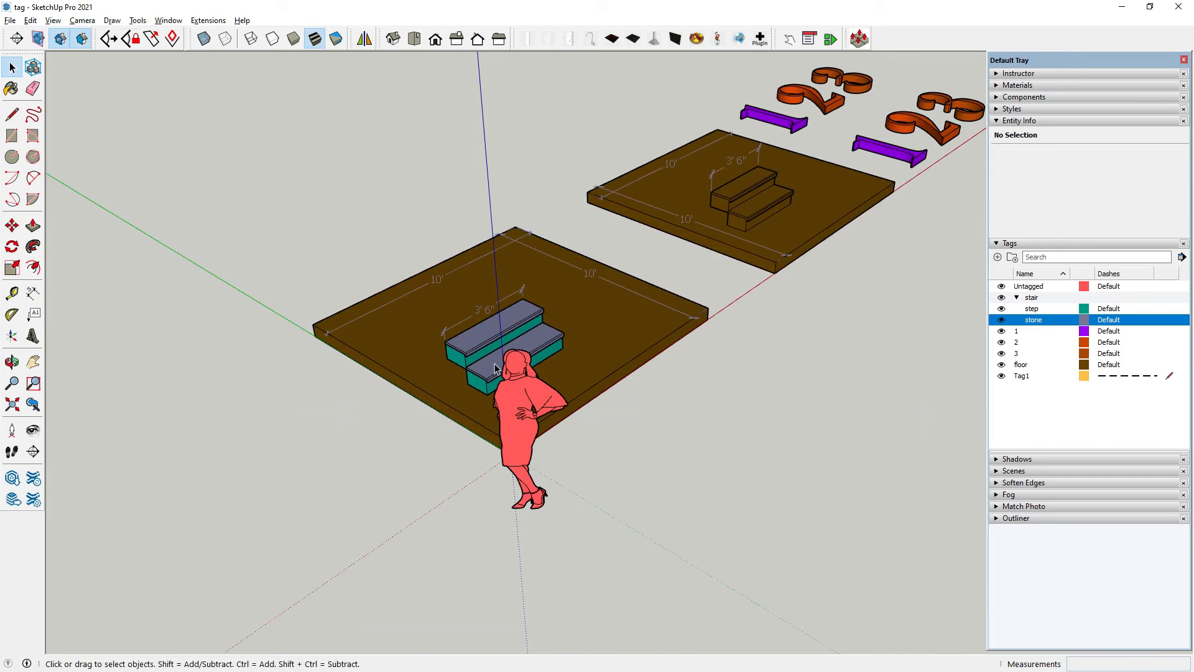
{"action": "scroll", "coordinate": [706, 459], "scroll_direction": "down", "scroll_amount": 4}
{"action": "middle_click_drag", "start_coordinate": [706, 458], "coordinate": [514, 435]}
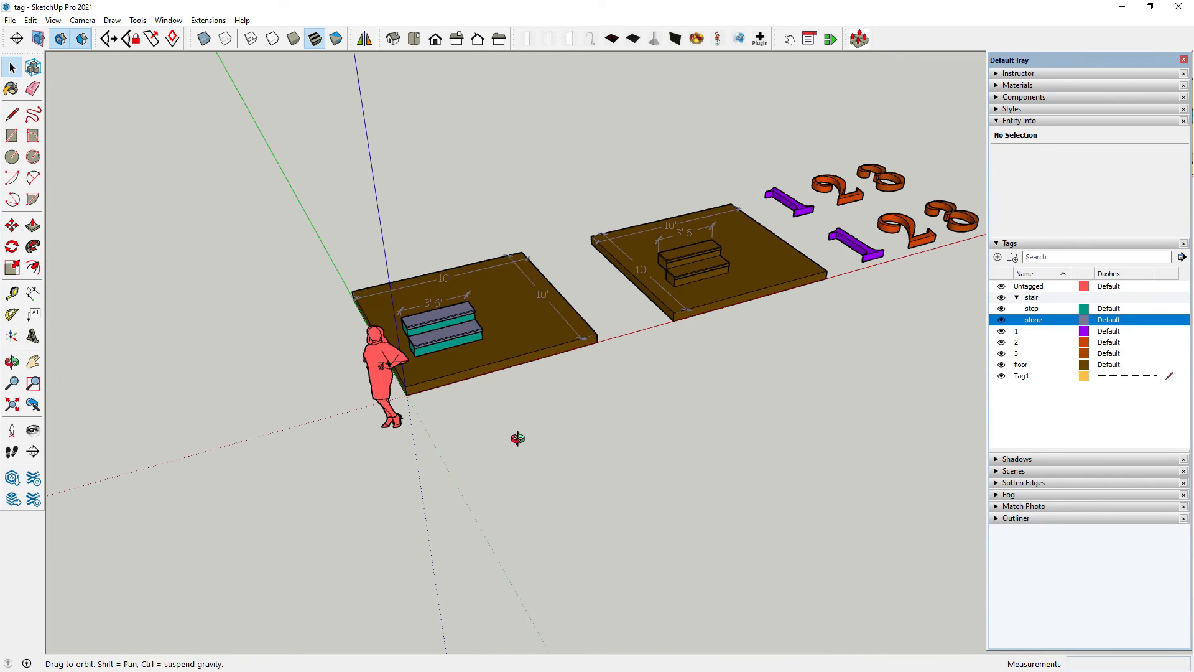
{"action": "left_click", "coordinate": [1016, 299]}
{"action": "left_click", "coordinate": [1001, 298]}
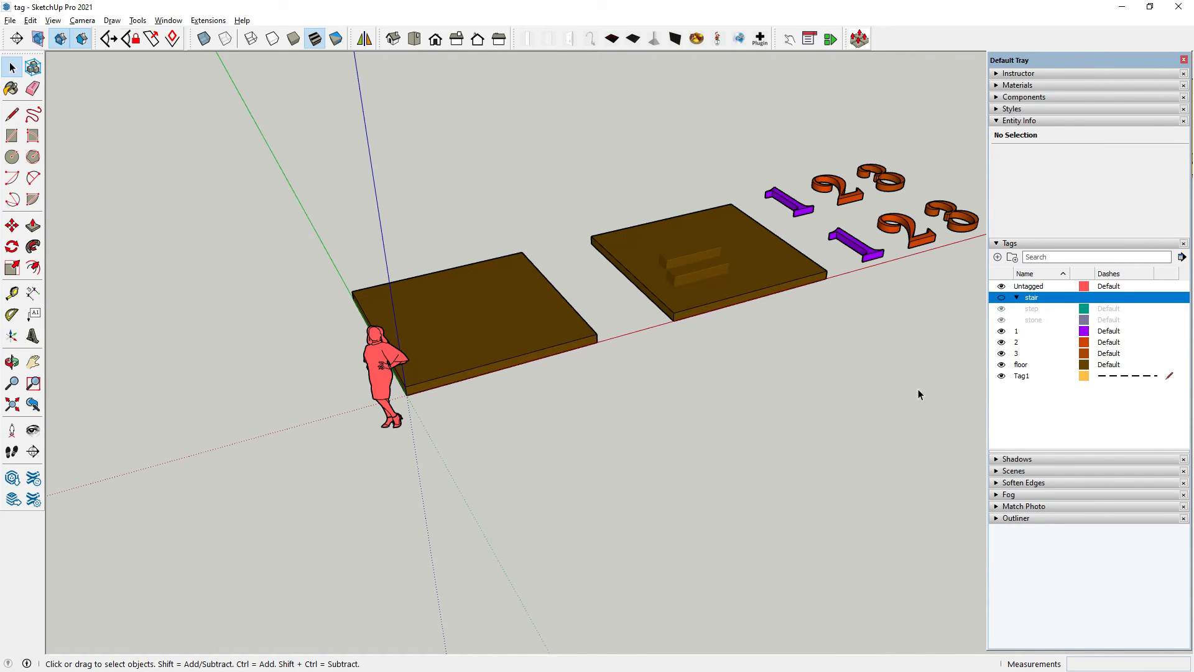
{"action": "left_click", "coordinate": [1017, 298]}
{"action": "left_click", "coordinate": [1002, 298]}
- Create a tag folder named number inside the stair folder
{"action": "left_click", "coordinate": [867, 392]}
{"action": "scroll", "coordinate": [405, 504], "scroll_direction": "down", "scroll_amount": 3}
{"action": "scroll", "coordinate": [604, 342], "scroll_direction": "up", "scroll_amount": 10}
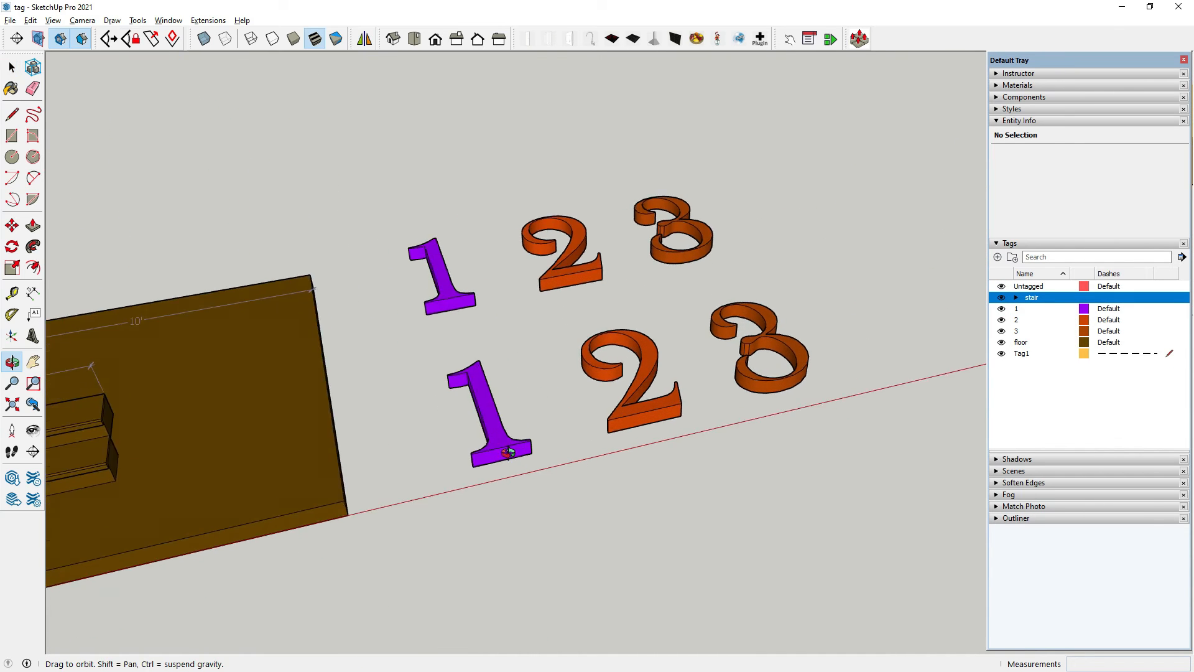
{"action": "left_click", "coordinate": [630, 391]}
{"action": "left_click", "coordinate": [680, 501]}
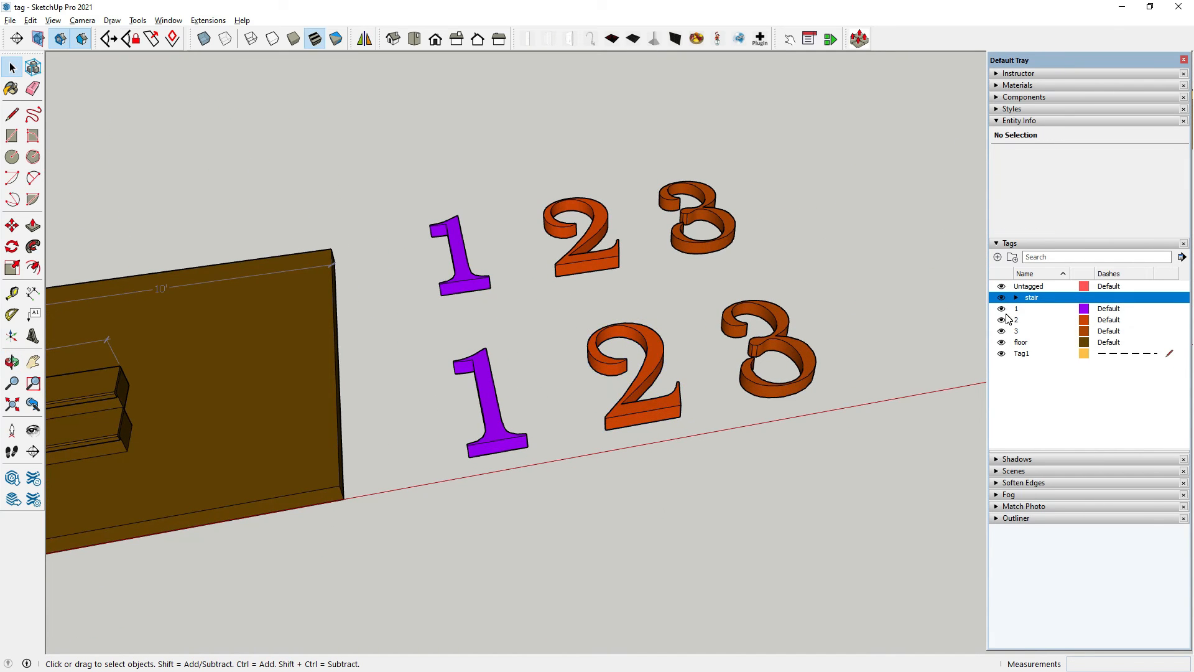
{"action": "left_click", "coordinate": [1012, 257]}
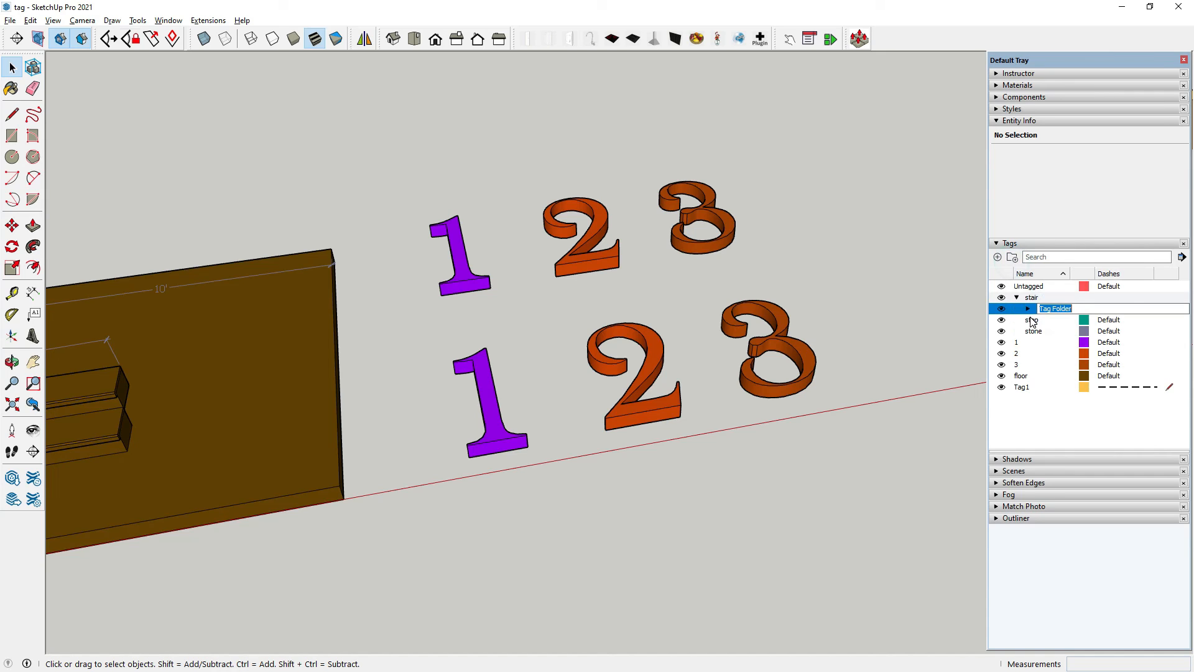
{"action": "type", "text": "number"}
{"action": "left_click", "coordinate": [1043, 429]}
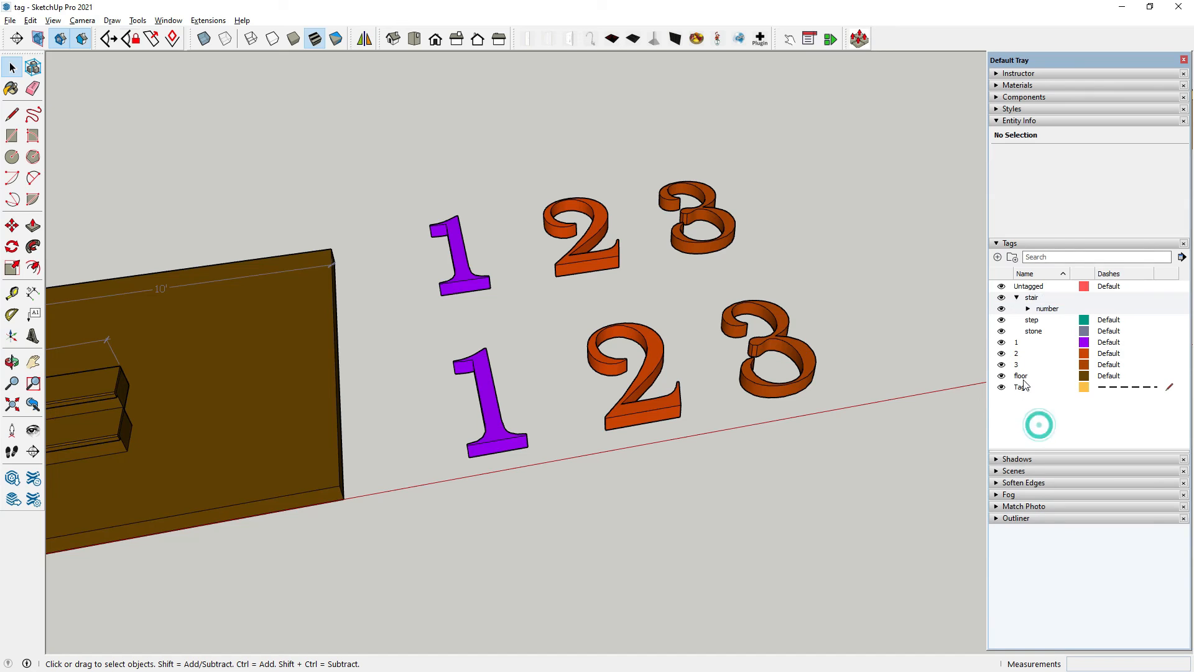
- Move the tags 1, 2 and 3 into the number folder
{"action": "left_click", "coordinate": [1026, 342]}
{"action": "left_click", "coordinate": [1031, 340]}
{"action": "left_click_drag", "start_coordinate": [1033, 342], "coordinate": [1066, 311]}
{"action": "left_click_drag", "start_coordinate": [1026, 345], "coordinate": [1072, 305]}
{"action": "left_click_drag", "start_coordinate": [1033, 369], "coordinate": [1071, 311]}
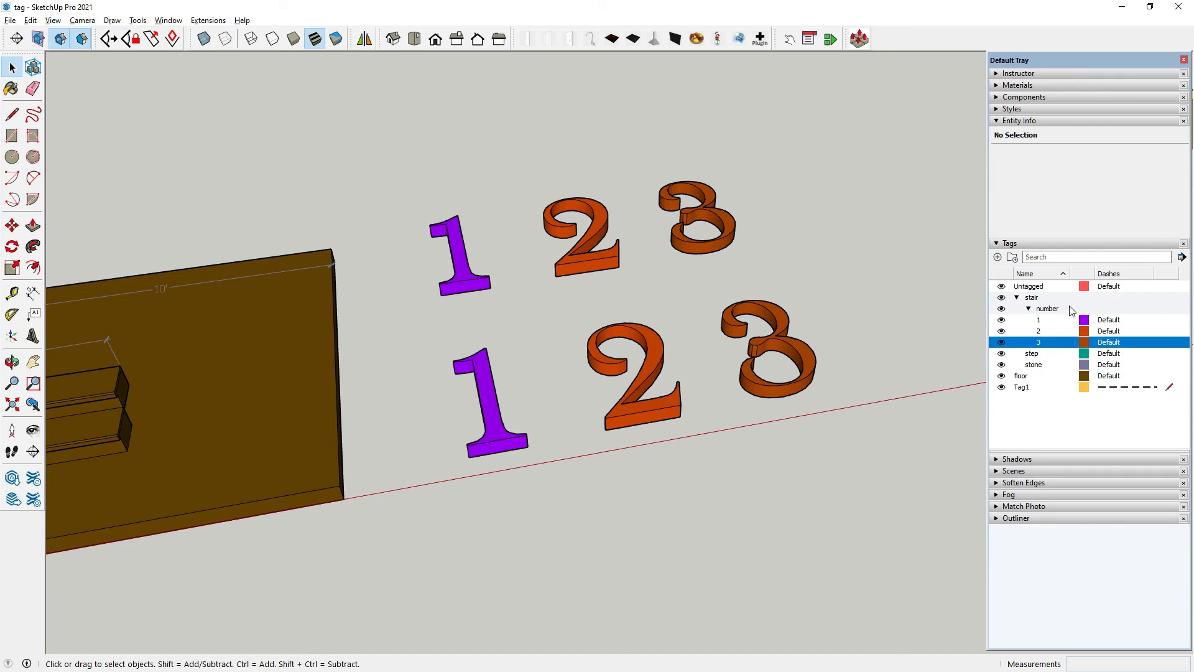
{"action": "left_click", "coordinate": [1039, 426]}
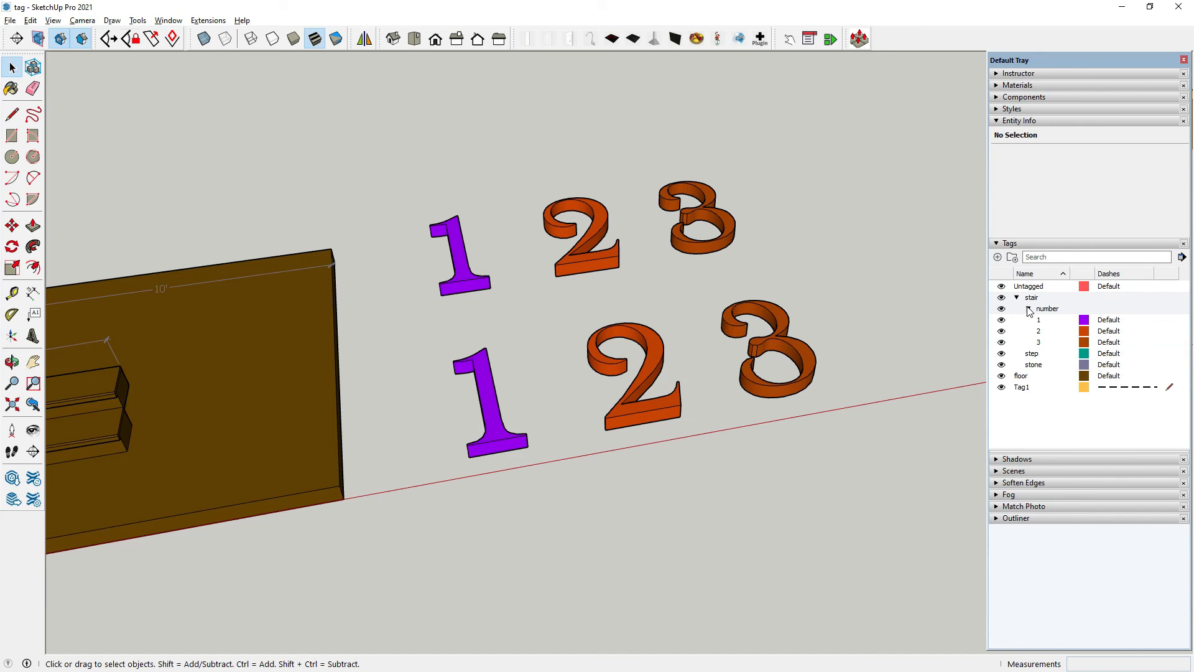
- Collapse the number folder and hide it to check the model without the numerals
{"action": "left_click", "coordinate": [1029, 308]}
{"action": "left_click", "coordinate": [1002, 309]}
{"action": "scroll", "coordinate": [632, 313], "scroll_direction": "down", "scroll_amount": 10}
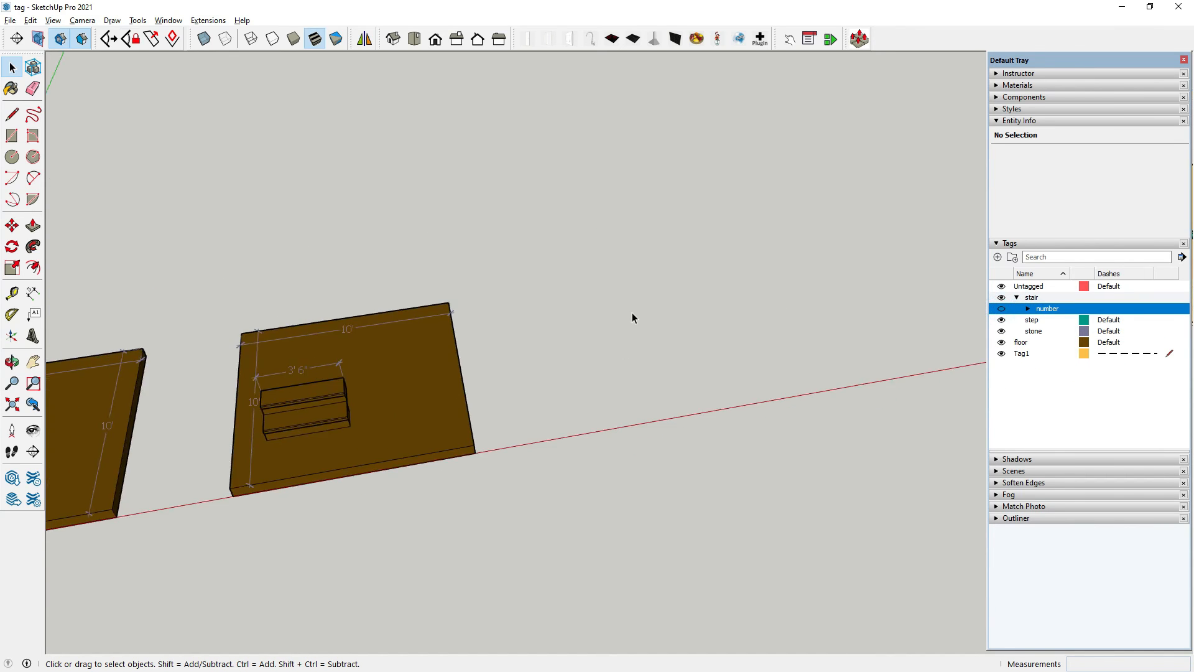
{"action": "scroll", "coordinate": [985, 354], "scroll_direction": "up", "scroll_amount": 2}
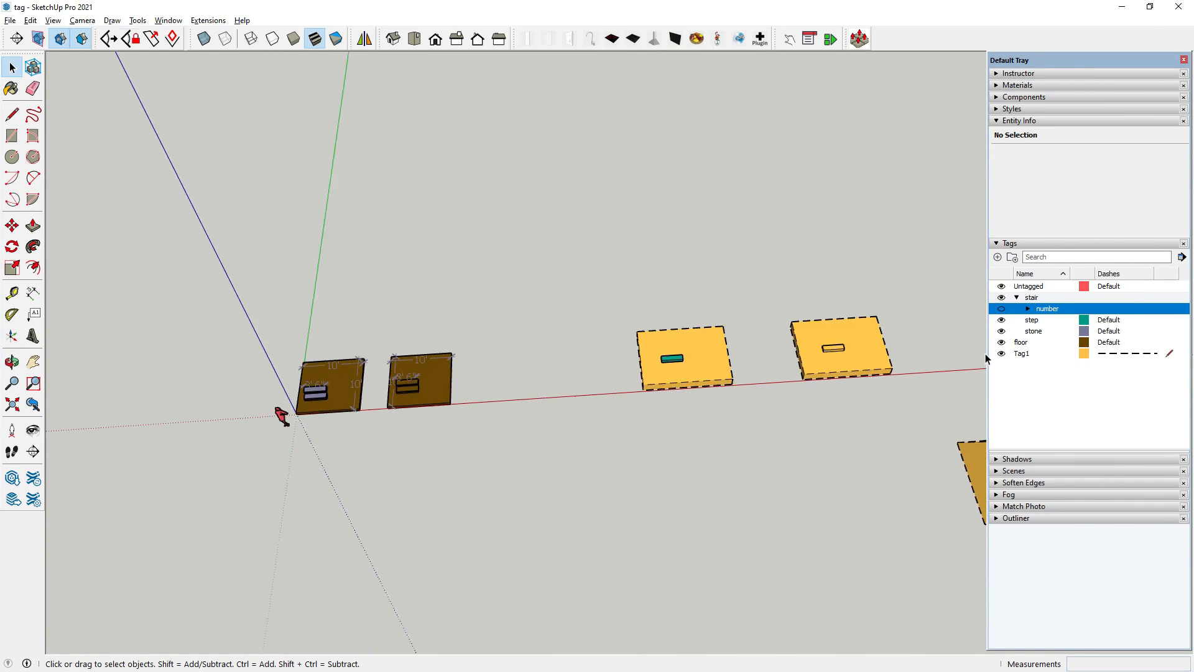
{"action": "left_click", "coordinate": [726, 457]}
{"action": "scroll", "coordinate": [521, 442], "scroll_direction": "down", "scroll_amount": 3}
{"action": "scroll", "coordinate": [985, 378], "scroll_direction": "up", "scroll_amount": 2}
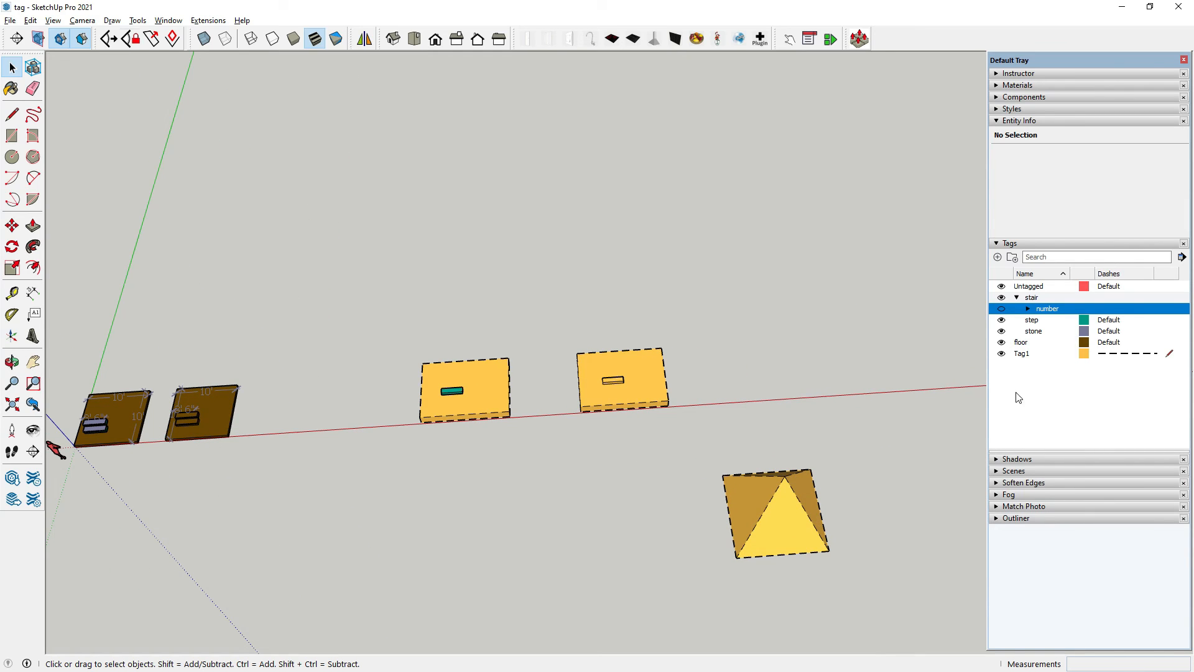
- Delete Tag1 together with all the entities assigned to it
{"action": "left_click", "coordinate": [1182, 256]}
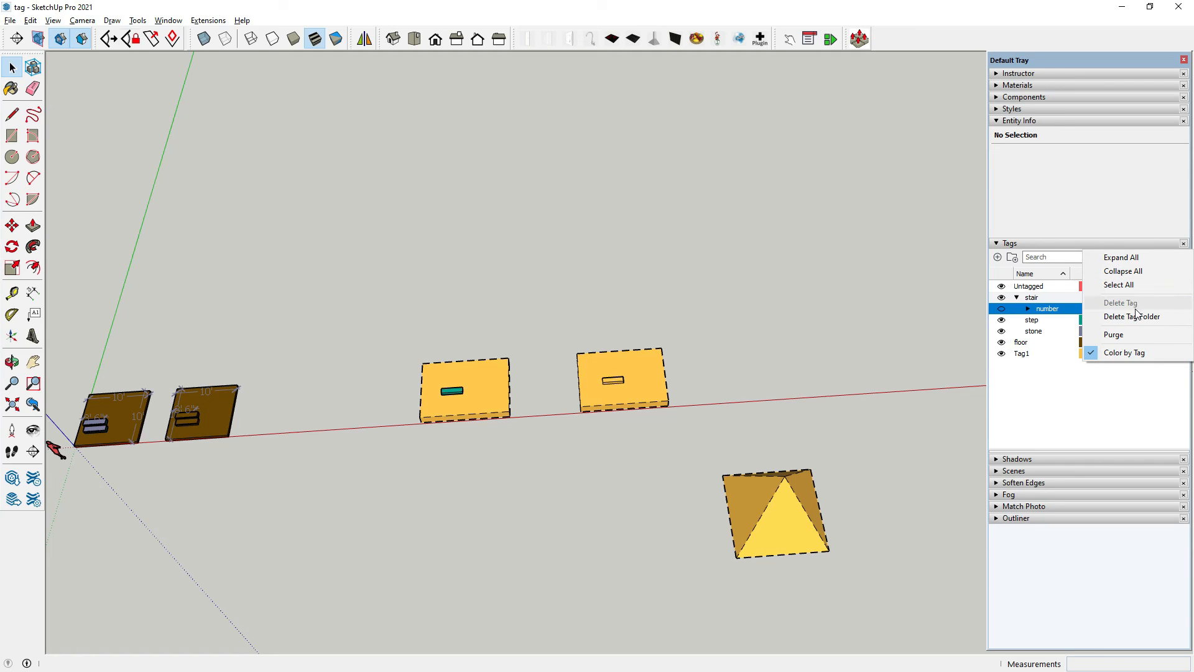
{"action": "left_click", "coordinate": [1024, 405]}
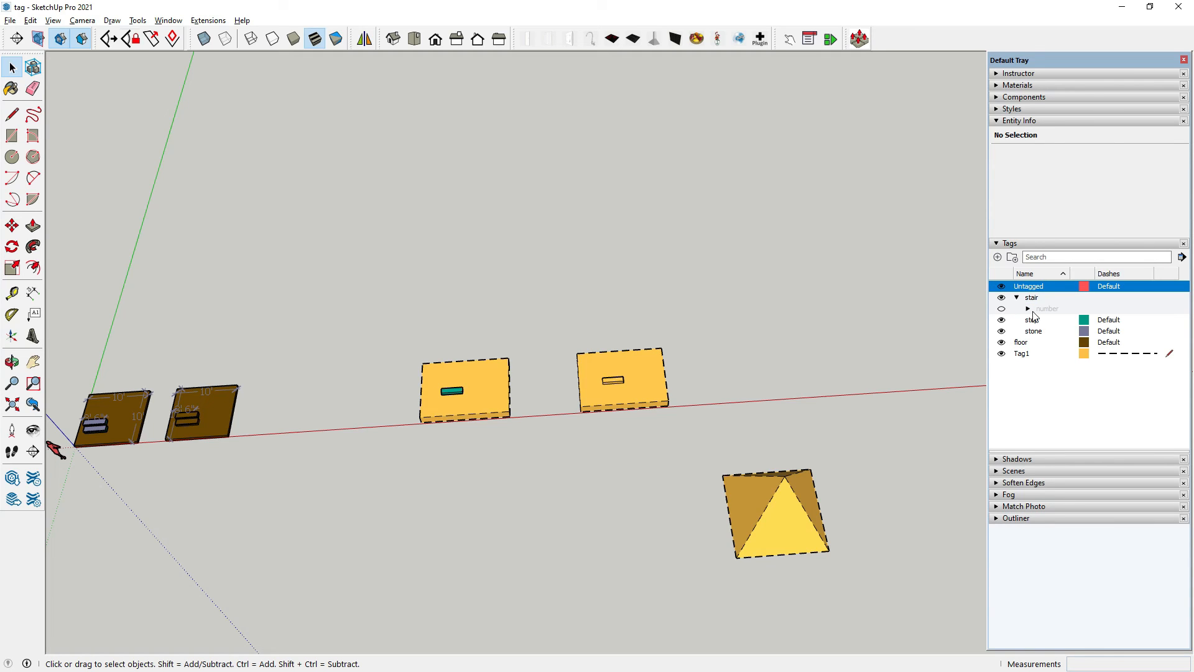
{"action": "left_click", "coordinate": [1025, 356]}
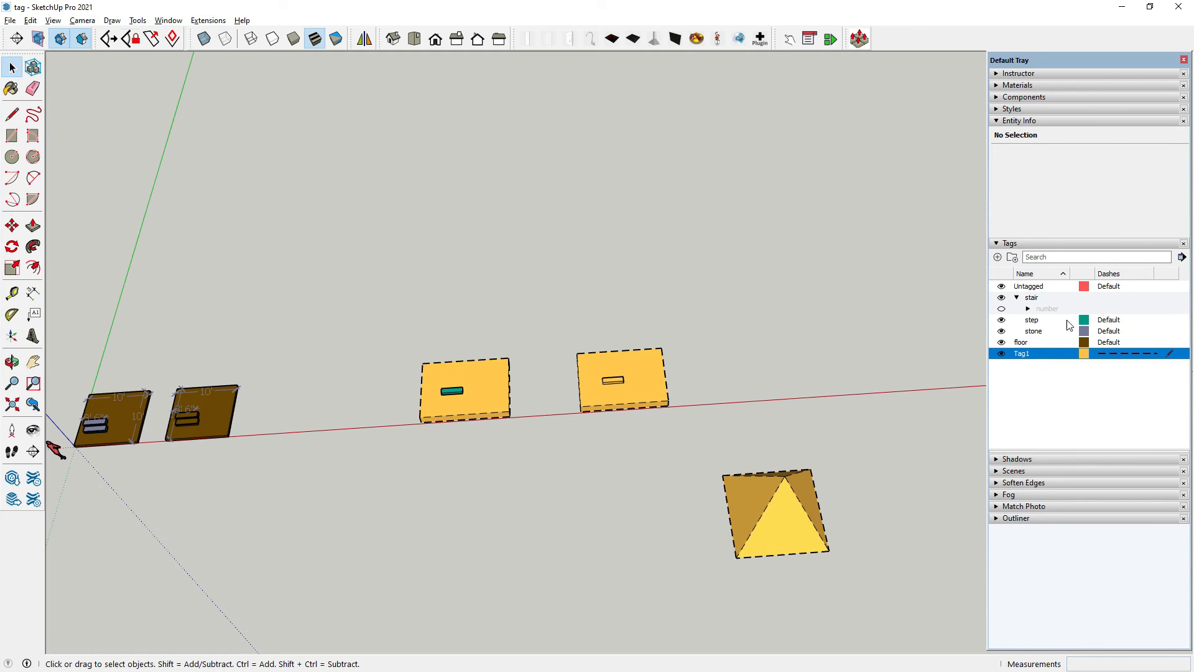
{"action": "left_click", "coordinate": [1182, 257]}
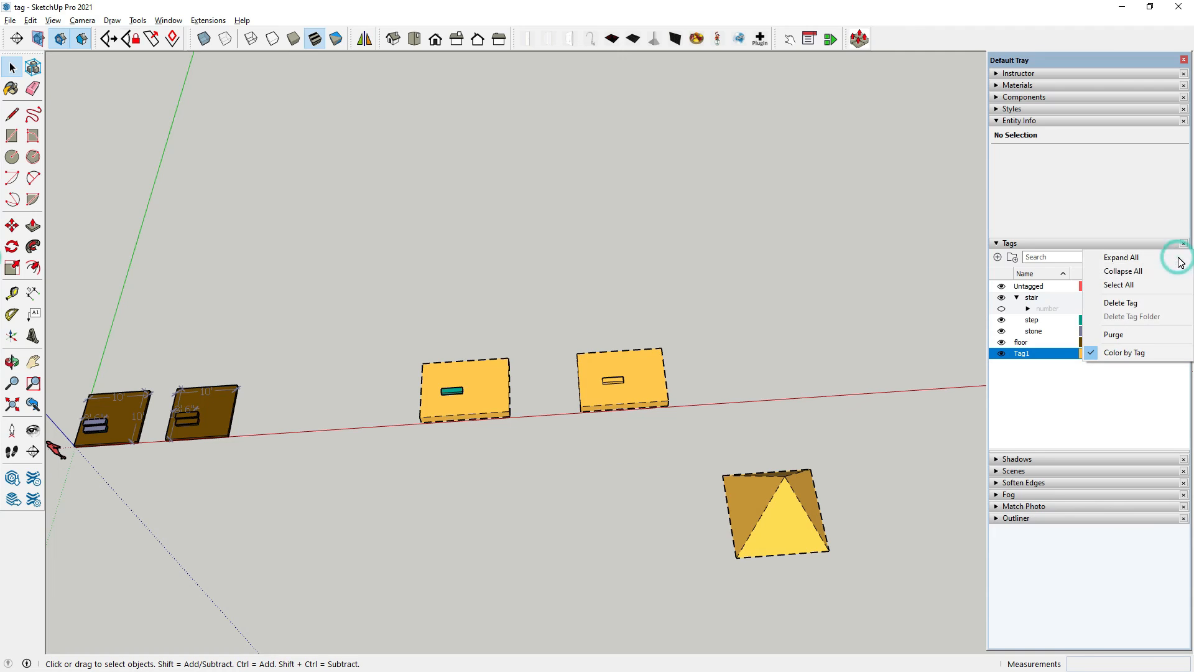
{"action": "left_click", "coordinate": [1131, 304]}
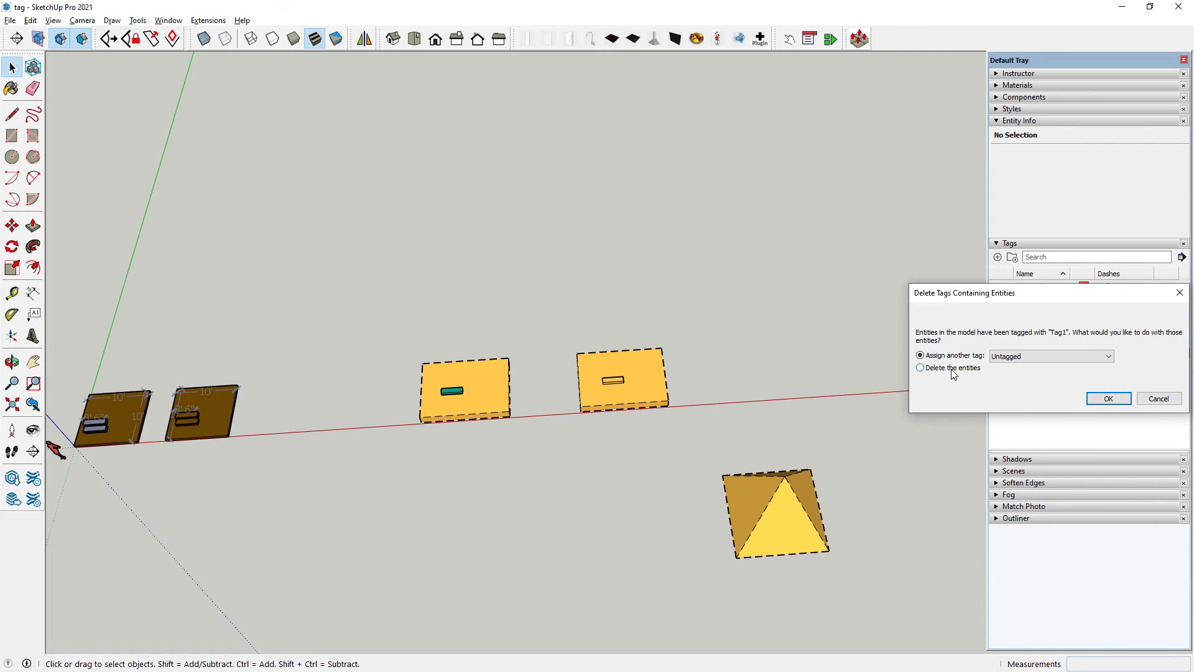
{"action": "left_click", "coordinate": [921, 368]}
{"action": "left_click", "coordinate": [1106, 401]}
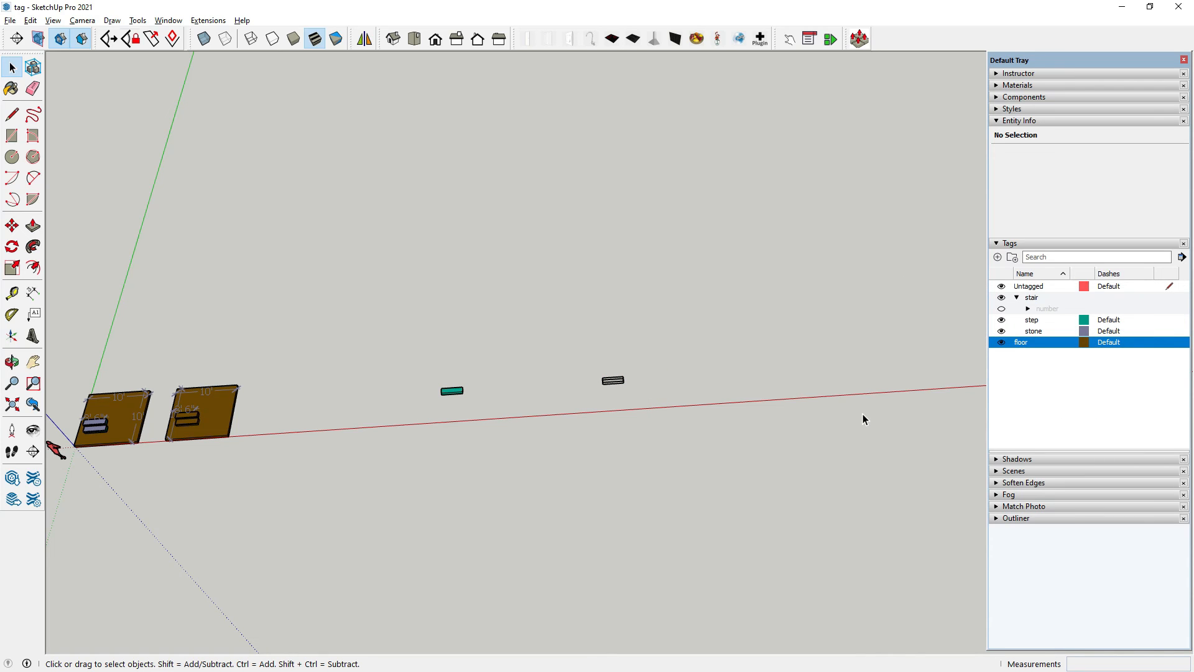
- Undo the deletion of Tag1 and its entities
{"action": "key", "text": "ctrl+z"}
{"action": "scroll", "coordinate": [665, 543], "scroll_direction": "up", "scroll_amount": 3}
{"action": "middle_click_drag", "start_coordinate": [665, 543], "coordinate": [690, 485]}
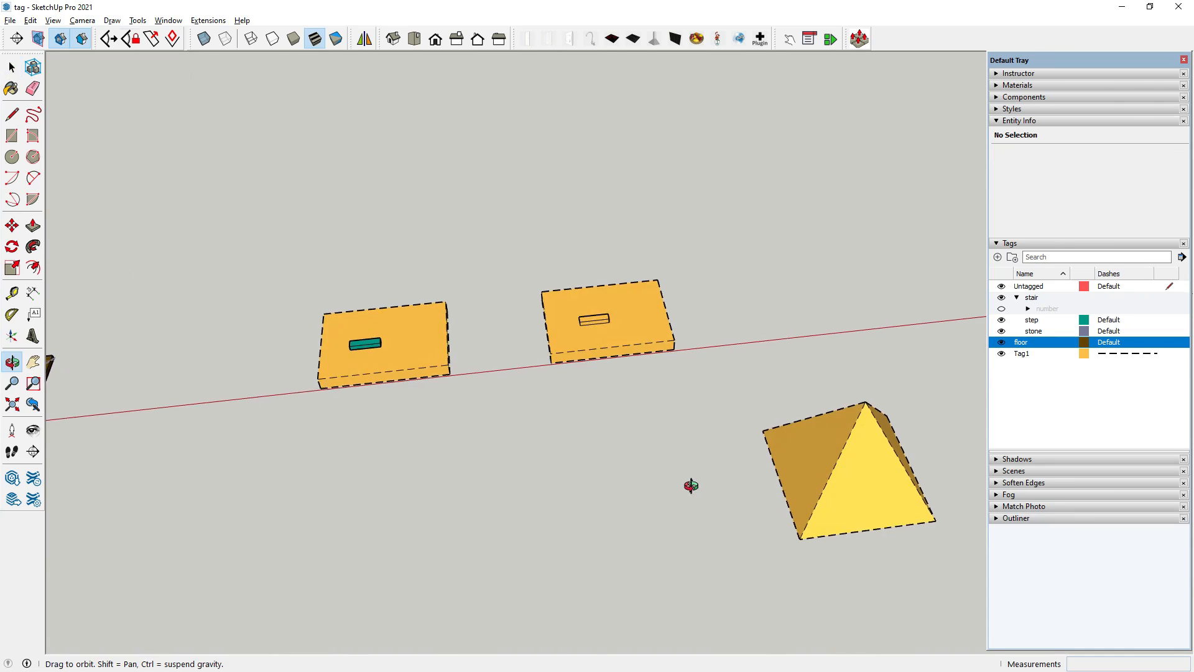
{"action": "scroll", "coordinate": [532, 502], "scroll_direction": "down", "scroll_amount": 3}
{"action": "scroll", "coordinate": [759, 476], "scroll_direction": "up", "scroll_amount": 1}
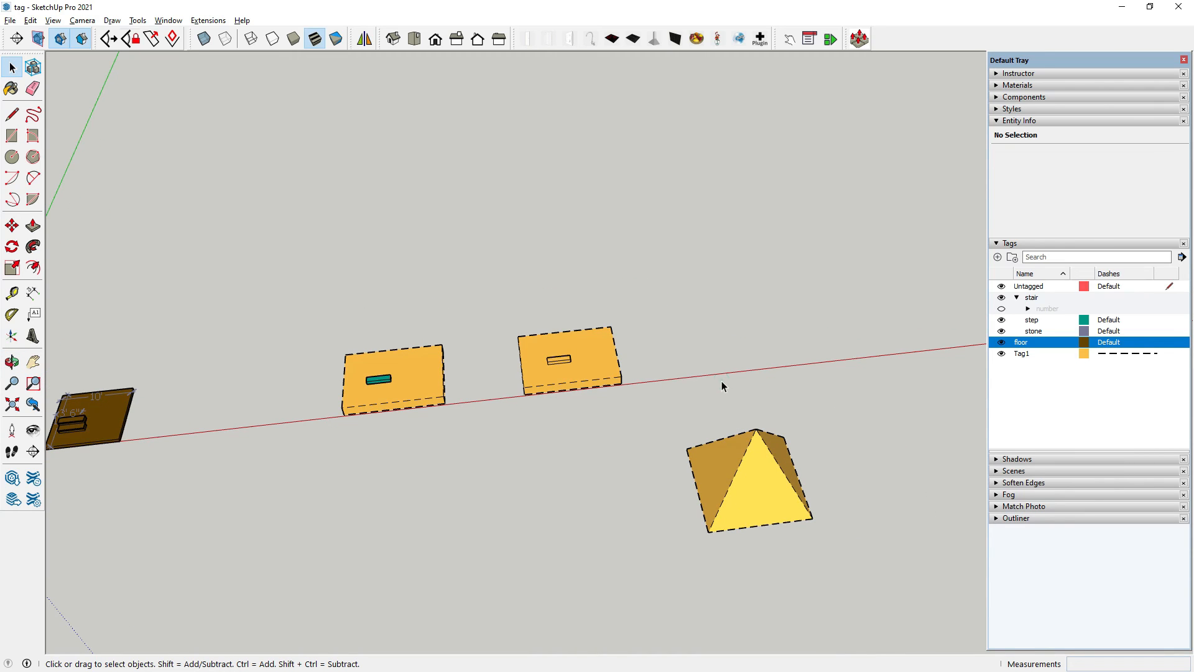
- Make the number folder visible again and delete that tag folder from the stair folder
{"action": "left_click", "coordinate": [619, 458]}
{"action": "left_click", "coordinate": [1001, 309]}
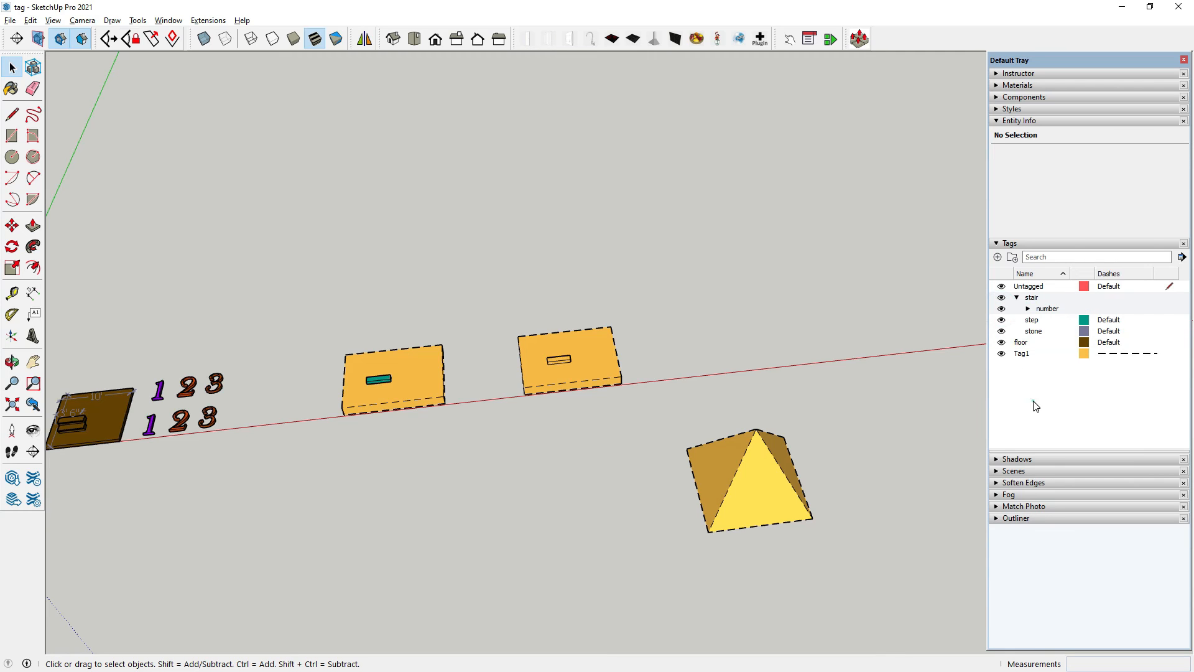
{"action": "scroll", "coordinate": [888, 377], "scroll_direction": "down", "scroll_amount": 2}
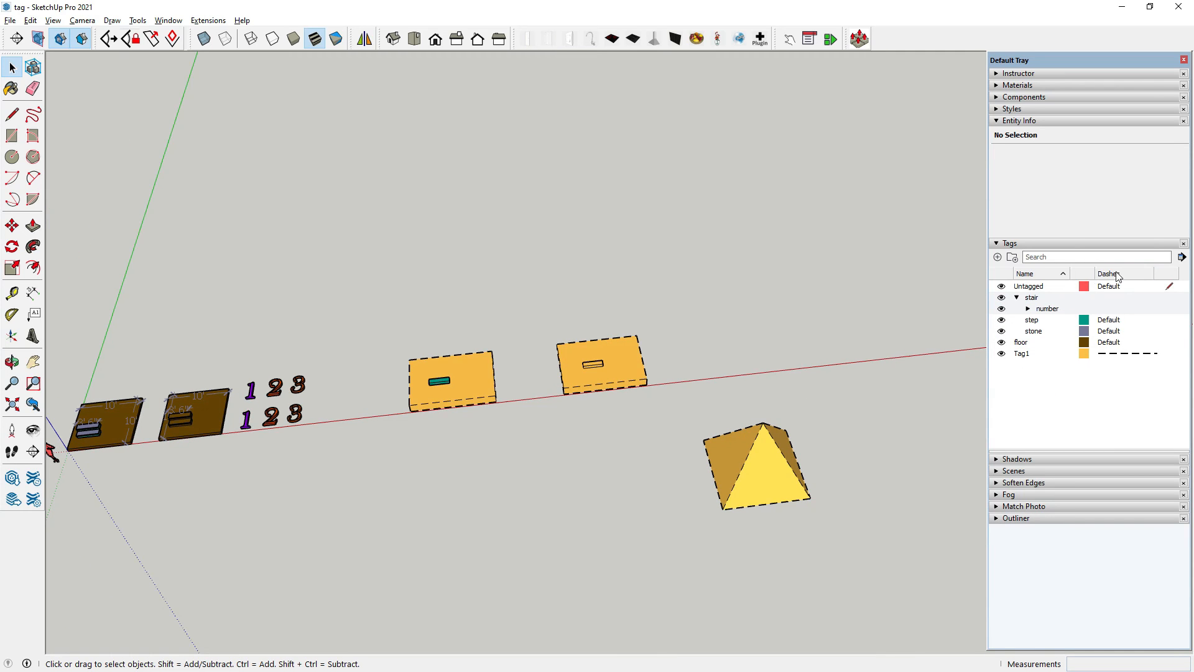
{"action": "left_click", "coordinate": [1182, 256]}
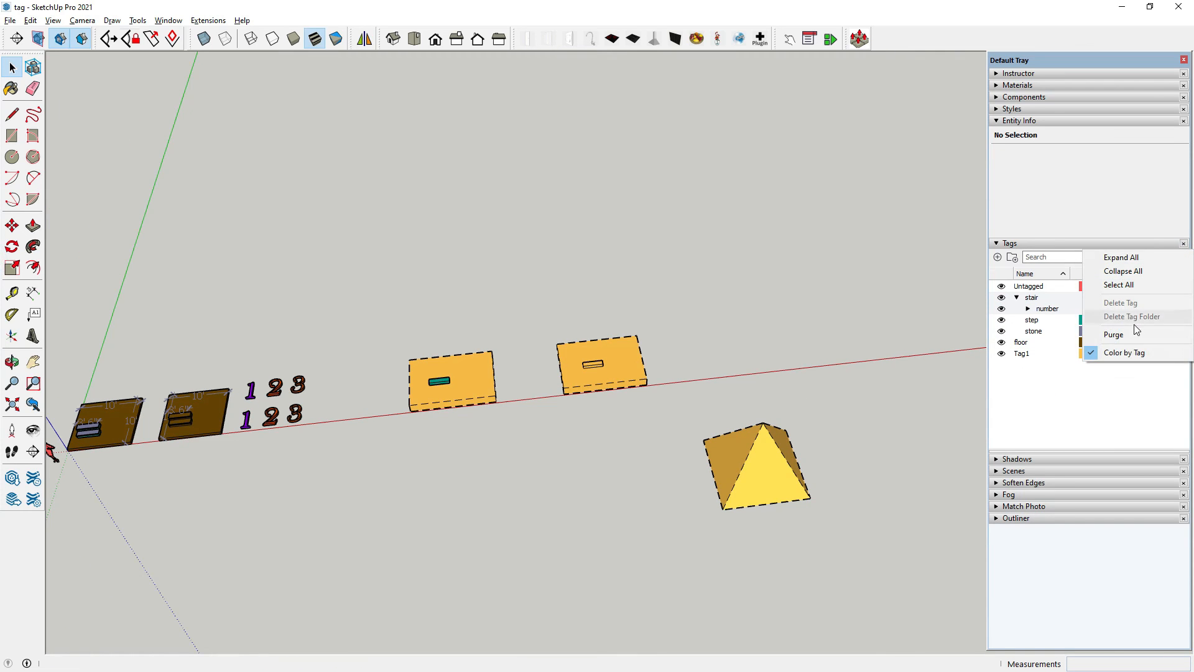
{"action": "left_click", "coordinate": [1034, 399]}
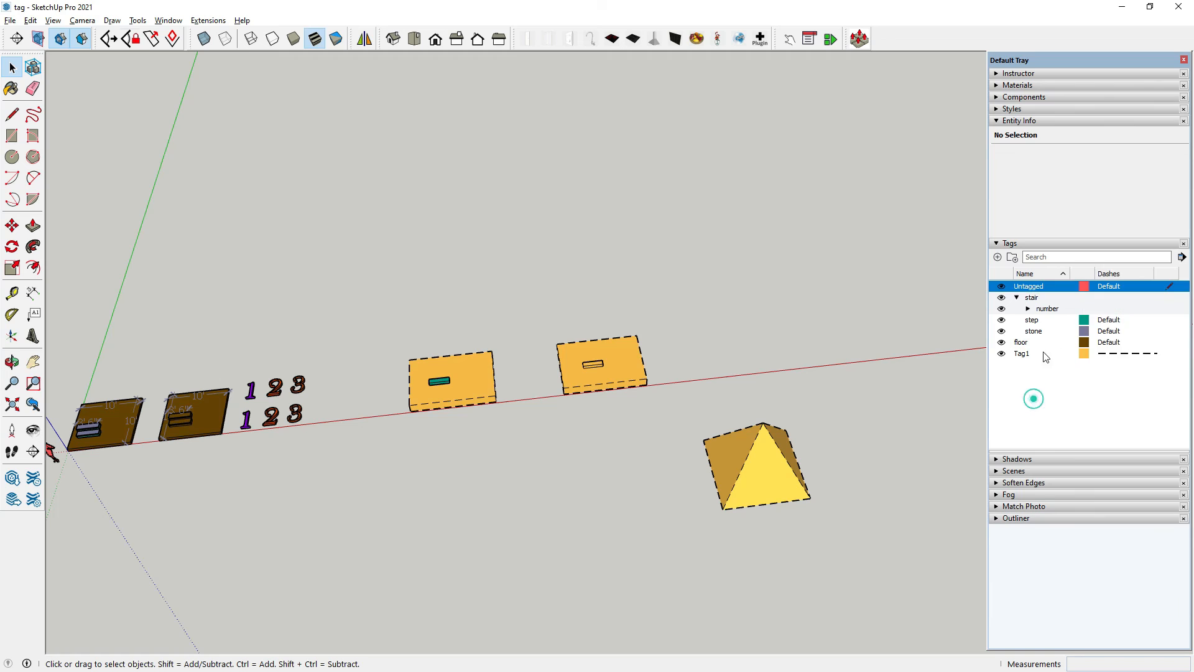
{"action": "left_click", "coordinate": [1057, 309]}
{"action": "left_click", "coordinate": [1182, 257]}
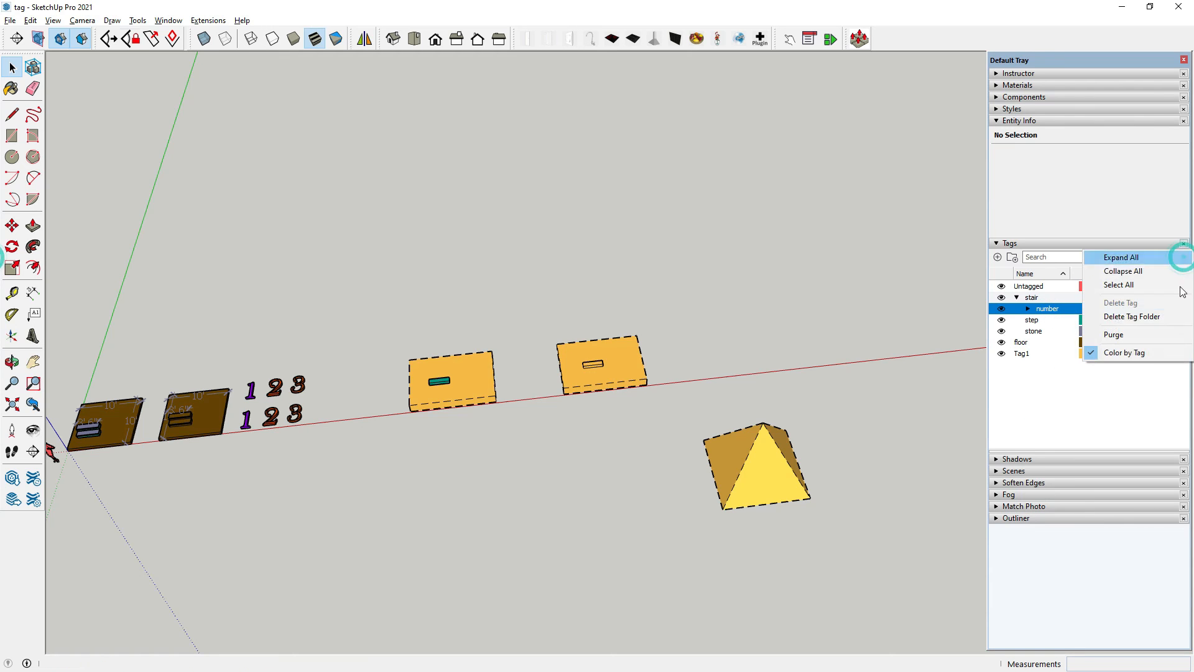
{"action": "left_click", "coordinate": [1145, 318]}
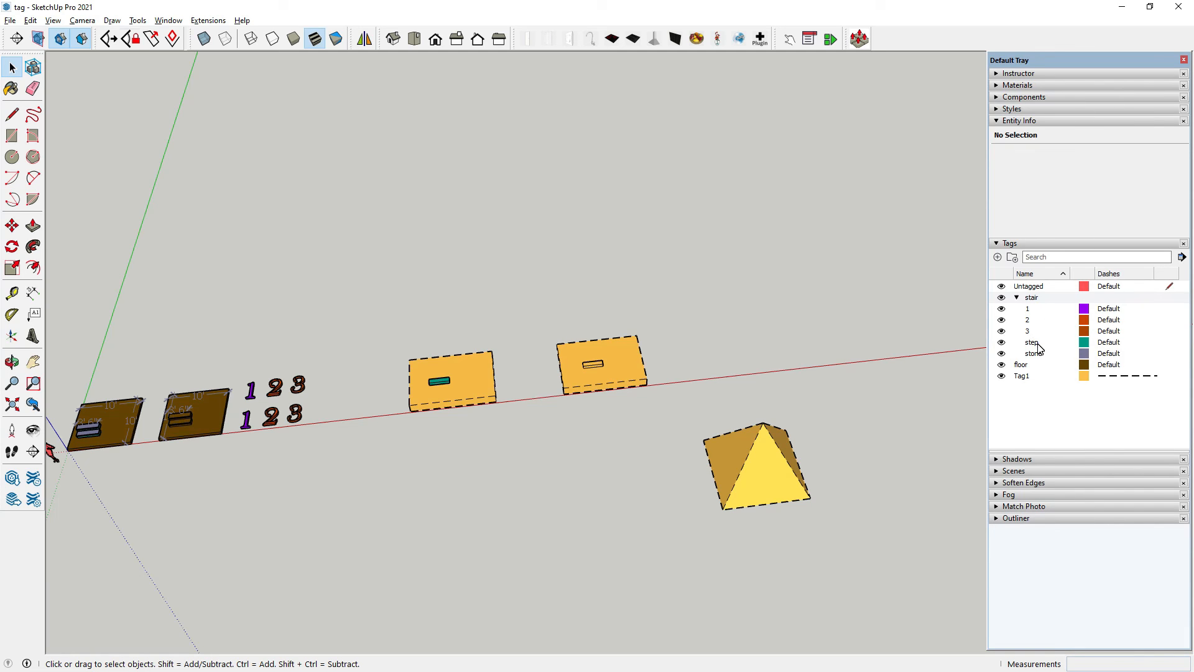
- Search the tag list for "ston" and select the stone tag
{"action": "left_click", "coordinate": [1061, 413]}
{"action": "left_click", "coordinate": [1048, 400]}
{"action": "left_click", "coordinate": [1045, 257]}
{"action": "left_click", "coordinate": [1057, 259]}
{"action": "type", "text": "ston"}
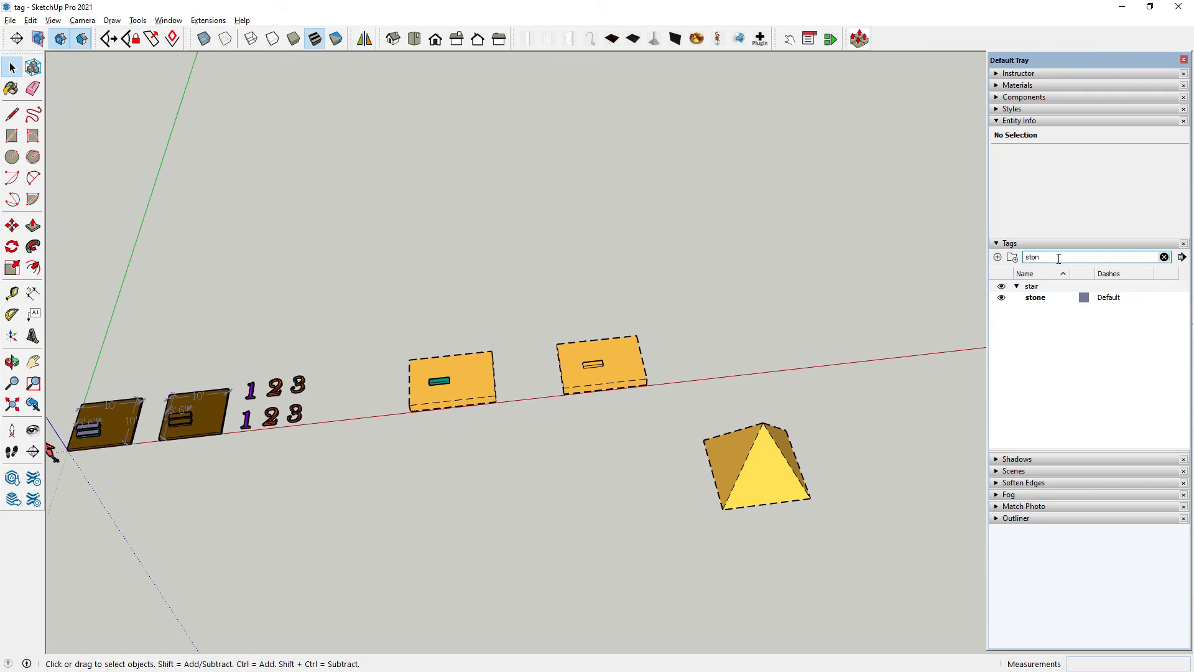
{"action": "left_click", "coordinate": [1059, 299]}
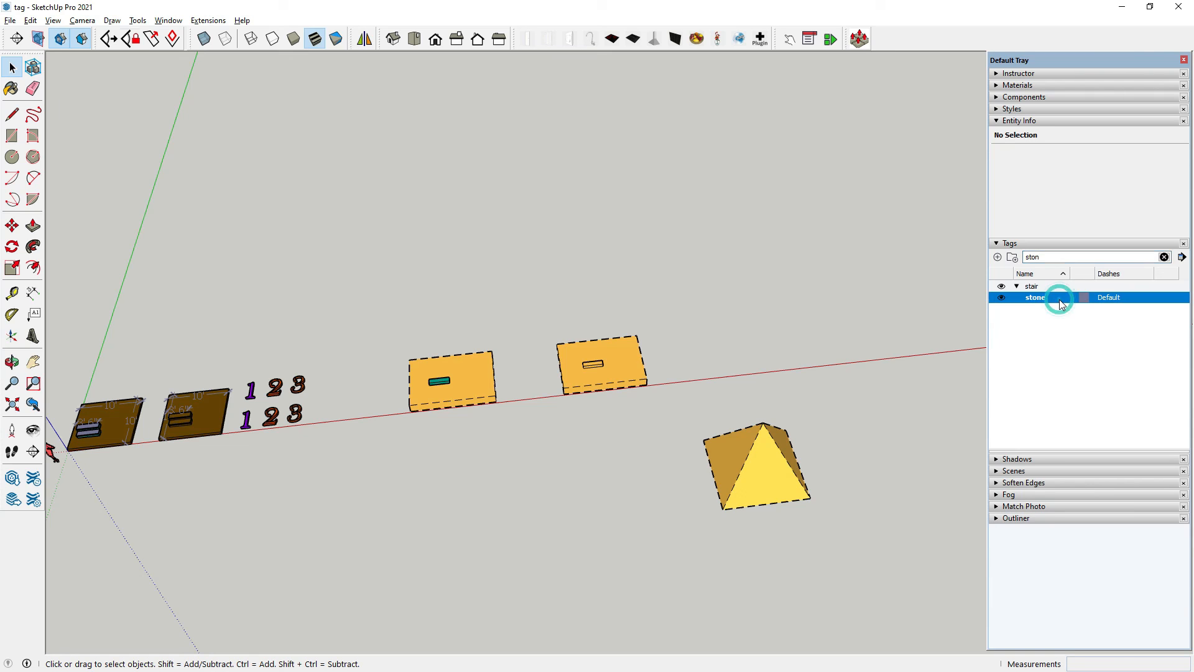
{"action": "left_click", "coordinate": [1046, 358]}
- Clear the tag search to list all tags again
{"action": "left_click", "coordinate": [1046, 256]}
{"action": "key", "text": "BackSpace"}
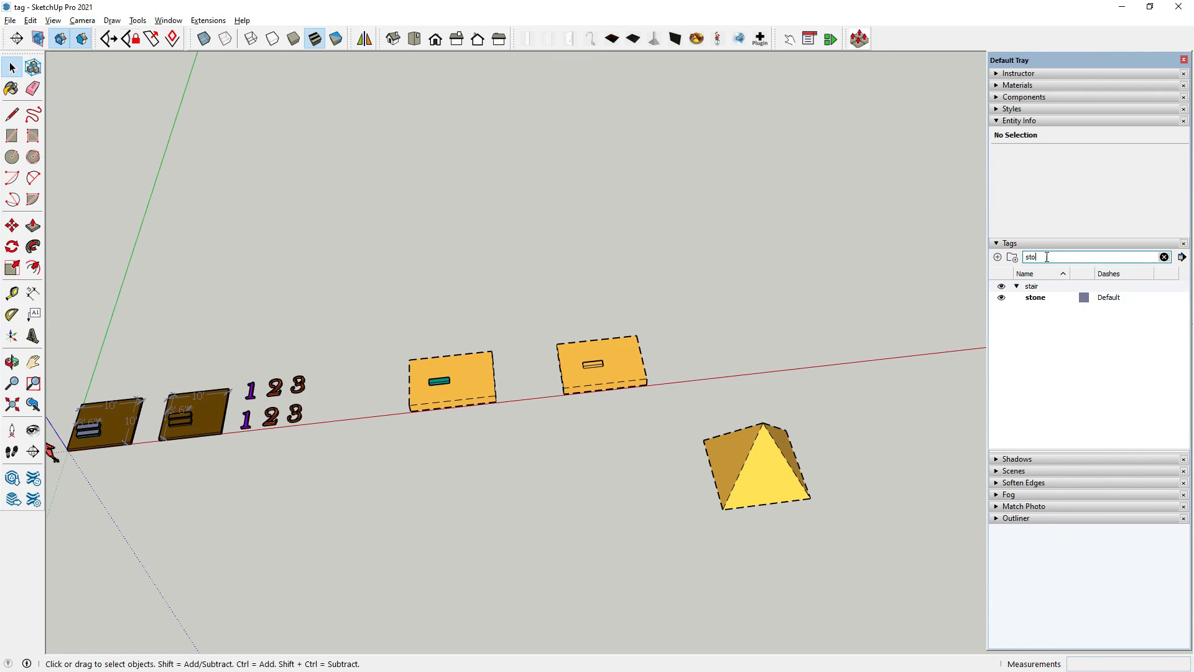
{"action": "key", "text": "BackSpace"}
{"action": "key", "text": "BackSpace"}
{"action": "key", "text": "BackSpace"}
{"action": "left_click", "coordinate": [1057, 409]}
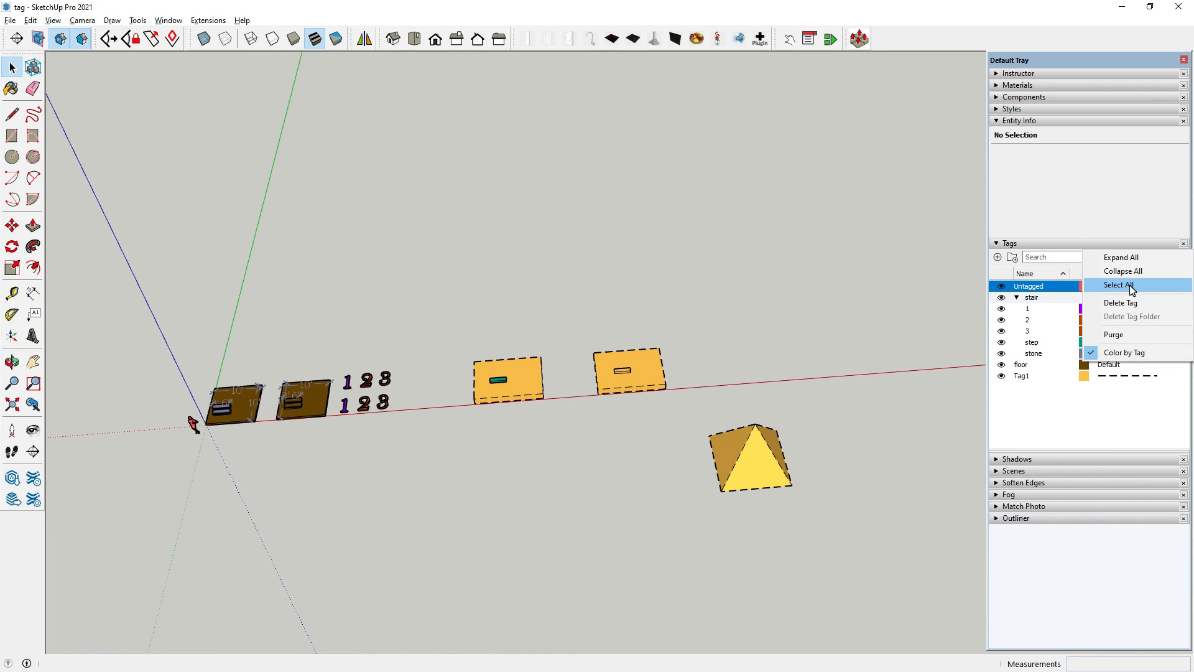
- Select all tags in the list and drop the selection again
{"action": "left_click", "coordinate": [1131, 287]}
{"action": "left_click", "coordinate": [1077, 415]}
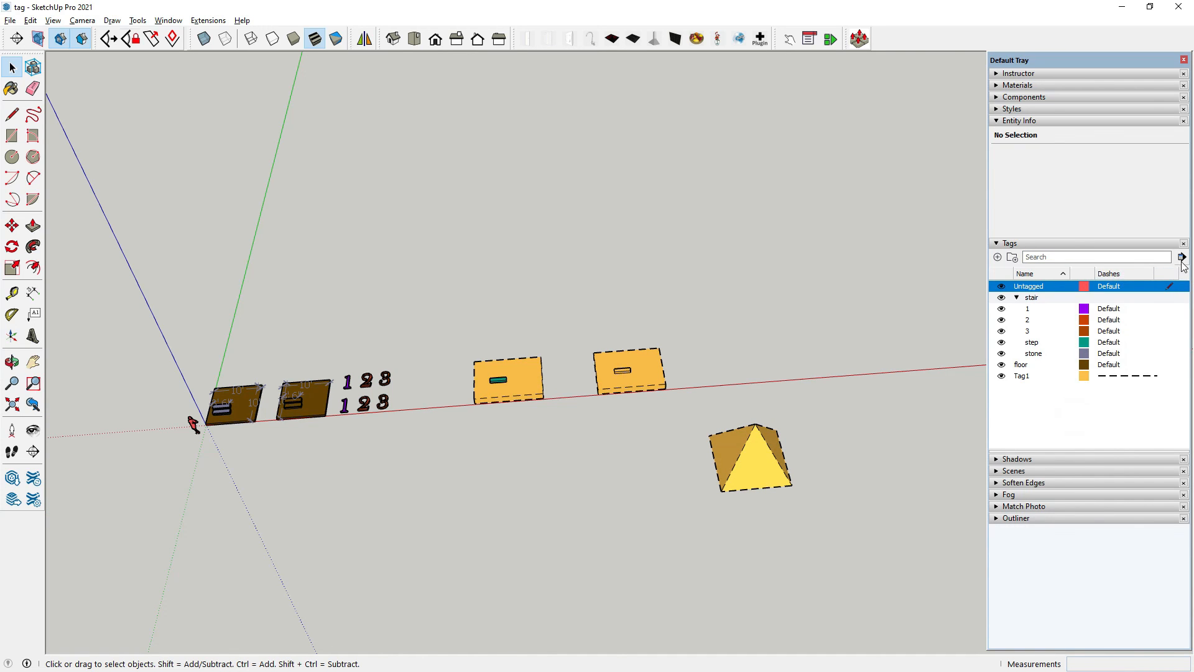
{"action": "left_click", "coordinate": [1181, 258]}
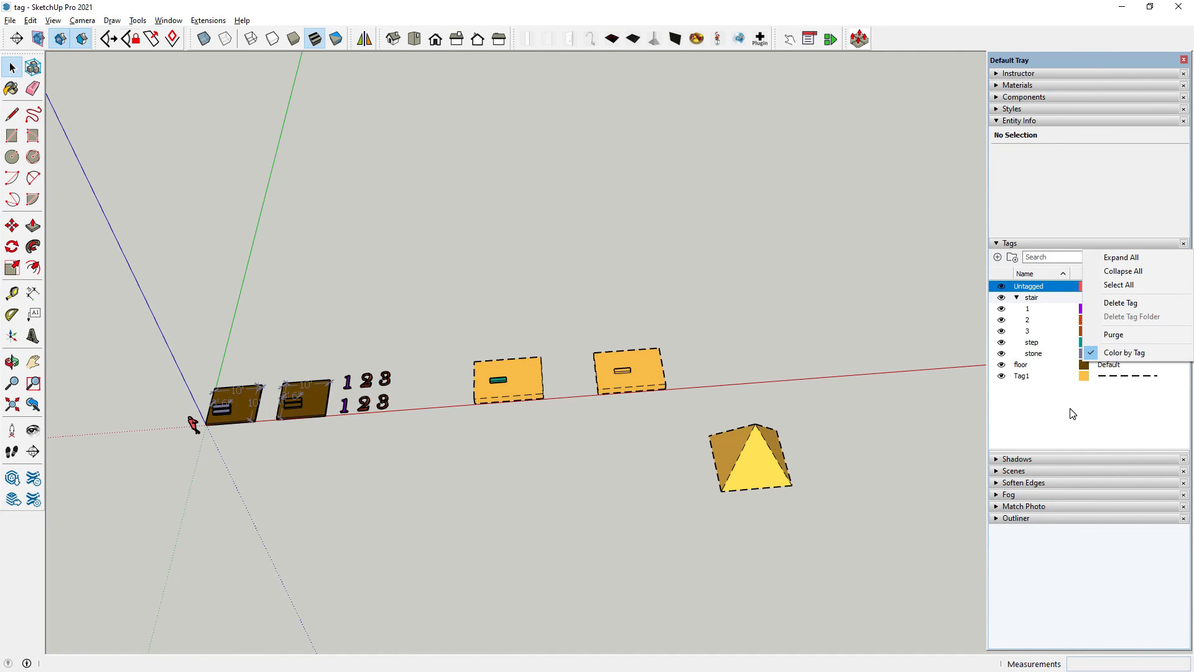
{"action": "left_click", "coordinate": [864, 413]}
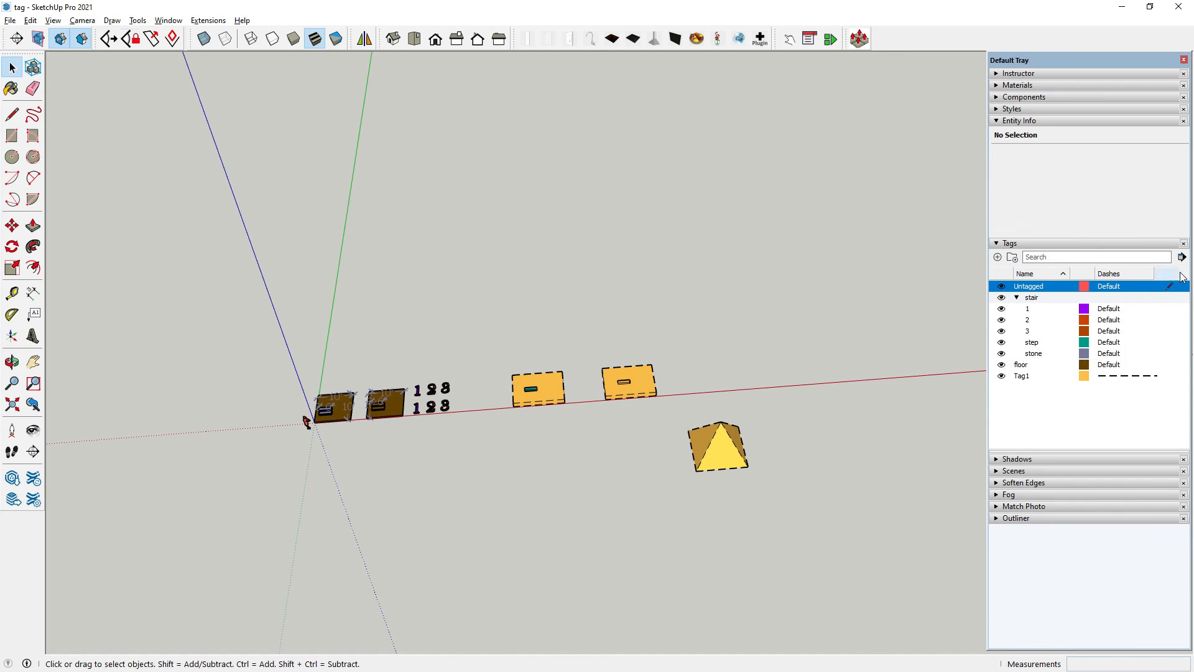
- Turn off Color by Tag for the model
{"action": "left_click", "coordinate": [1182, 257]}
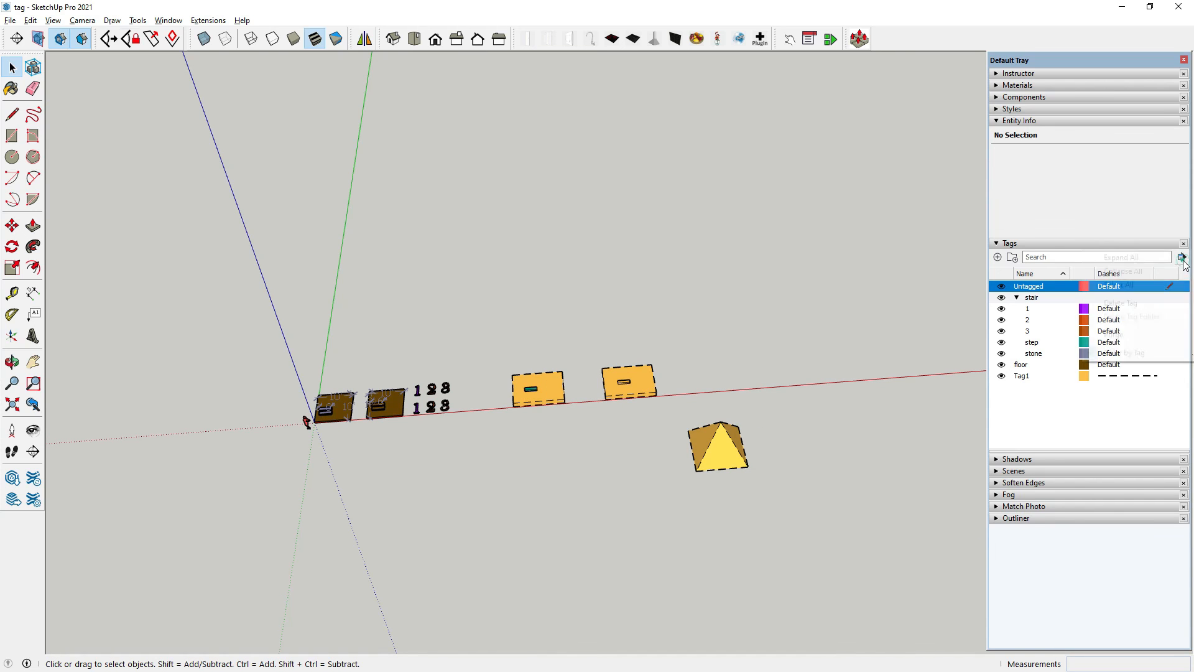
{"action": "left_click", "coordinate": [1135, 352]}
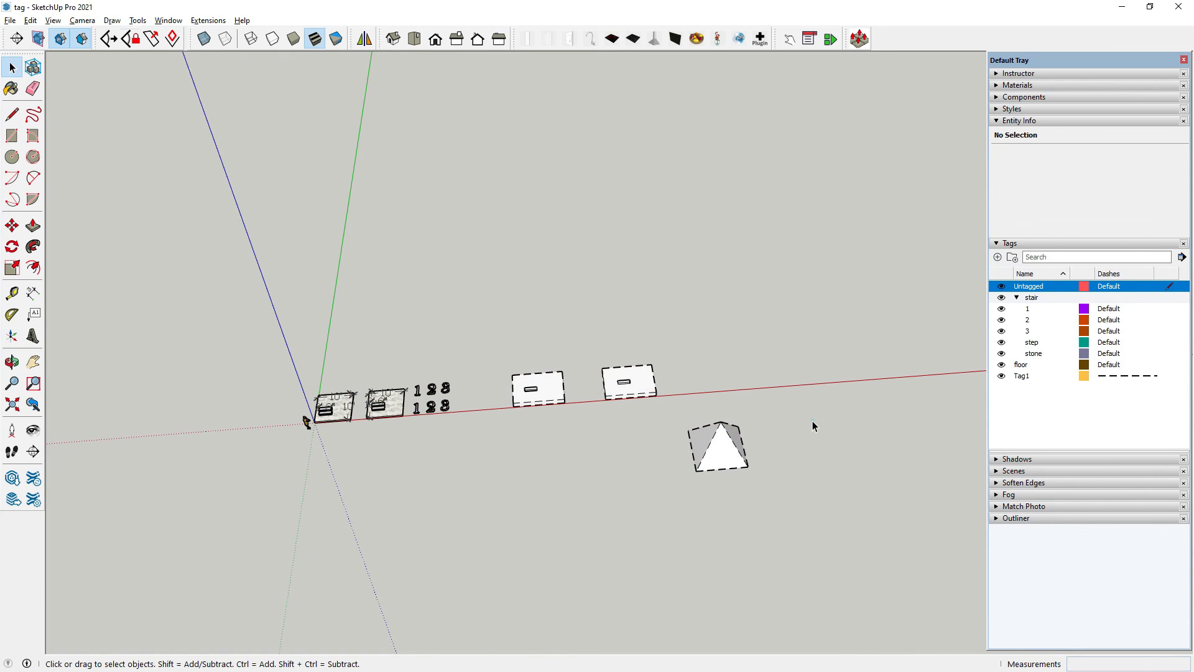
{"action": "scroll", "coordinate": [812, 420], "scroll_direction": "up", "scroll_amount": 3}
{"action": "scroll", "coordinate": [608, 422], "scroll_direction": "down", "scroll_amount": 2}
{"action": "scroll", "coordinate": [839, 444], "scroll_direction": "up", "scroll_amount": 4}
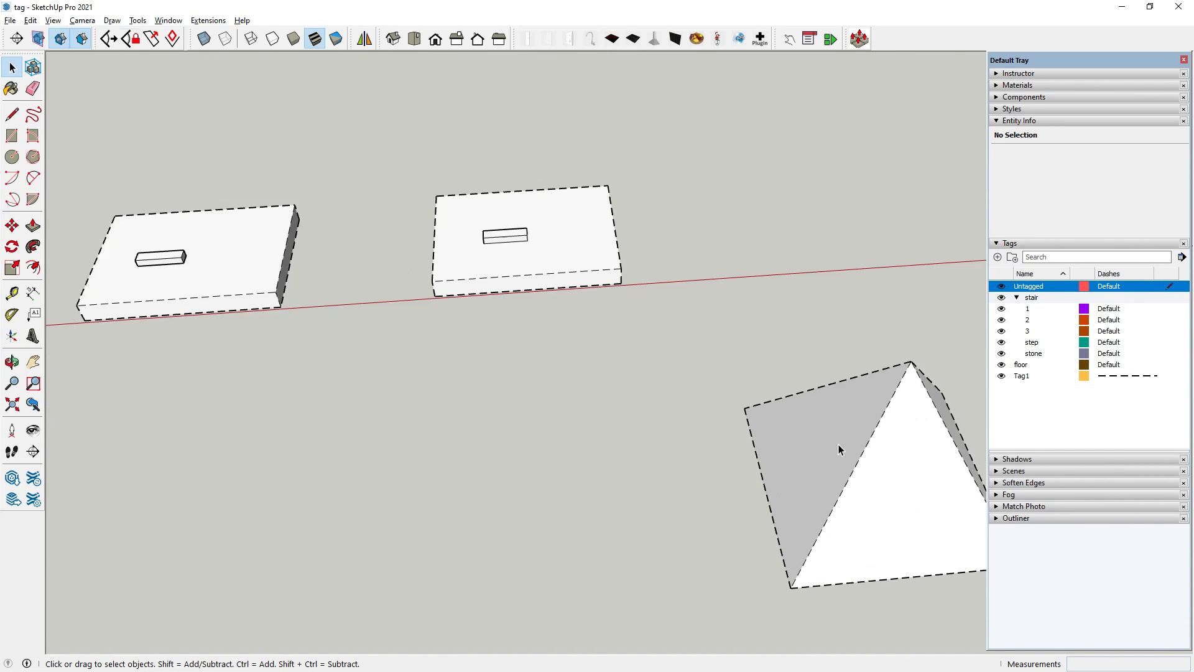
- Examine the materials of the dashed slabs, numerals and marble slabs without tag colours
{"action": "scroll", "coordinate": [838, 445], "scroll_direction": "down", "scroll_amount": 5}
{"action": "scroll", "coordinate": [539, 364], "scroll_direction": "up", "scroll_amount": 3}
{"action": "scroll", "coordinate": [672, 377], "scroll_direction": "down", "scroll_amount": 3}
{"action": "scroll", "coordinate": [532, 372], "scroll_direction": "up", "scroll_amount": 4}
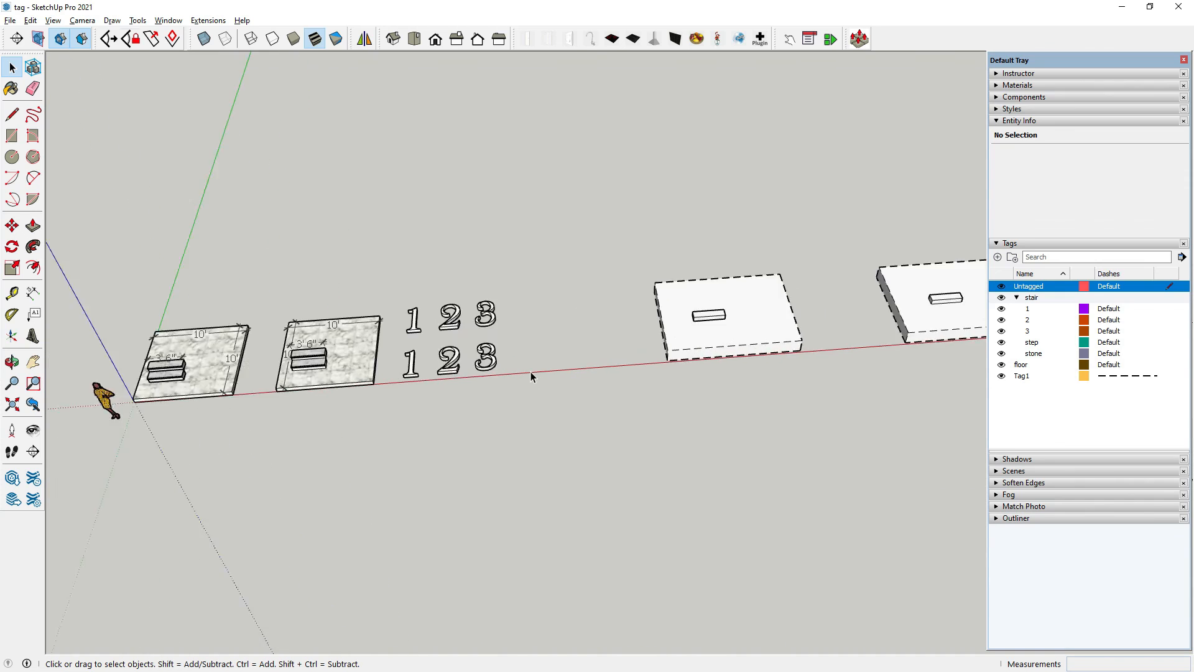
{"action": "scroll", "coordinate": [547, 375], "scroll_direction": "up", "scroll_amount": 1}
{"action": "scroll", "coordinate": [521, 379], "scroll_direction": "down", "scroll_amount": 2}
{"action": "scroll", "coordinate": [354, 348], "scroll_direction": "down", "scroll_amount": 1}
{"action": "scroll", "coordinate": [285, 350], "scroll_direction": "up", "scroll_amount": 3}
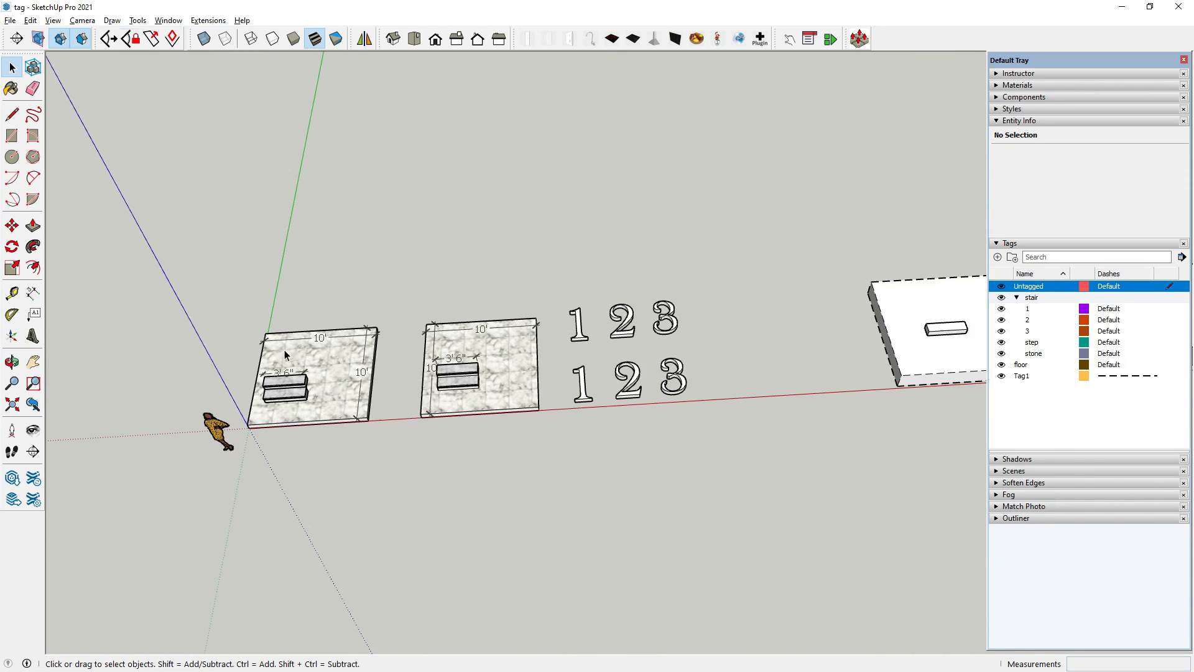
- Inspect the marble slab and its two stone-topped steps up close, and review them beside the second slab
{"action": "scroll", "coordinate": [285, 355], "scroll_direction": "up", "scroll_amount": 1}
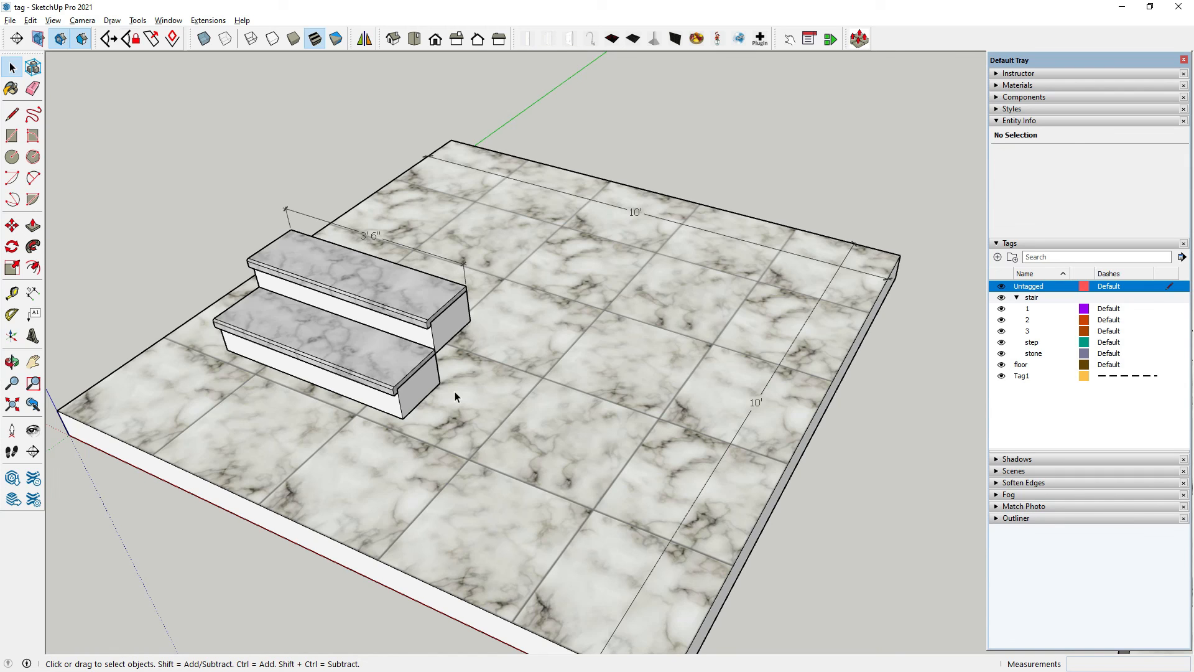
{"action": "scroll", "coordinate": [480, 430], "scroll_direction": "down", "scroll_amount": 3}
{"action": "middle_click_drag", "start_coordinate": [480, 430], "coordinate": [474, 377]}
{"action": "scroll", "coordinate": [427, 376], "scroll_direction": "up", "scroll_amount": 3}
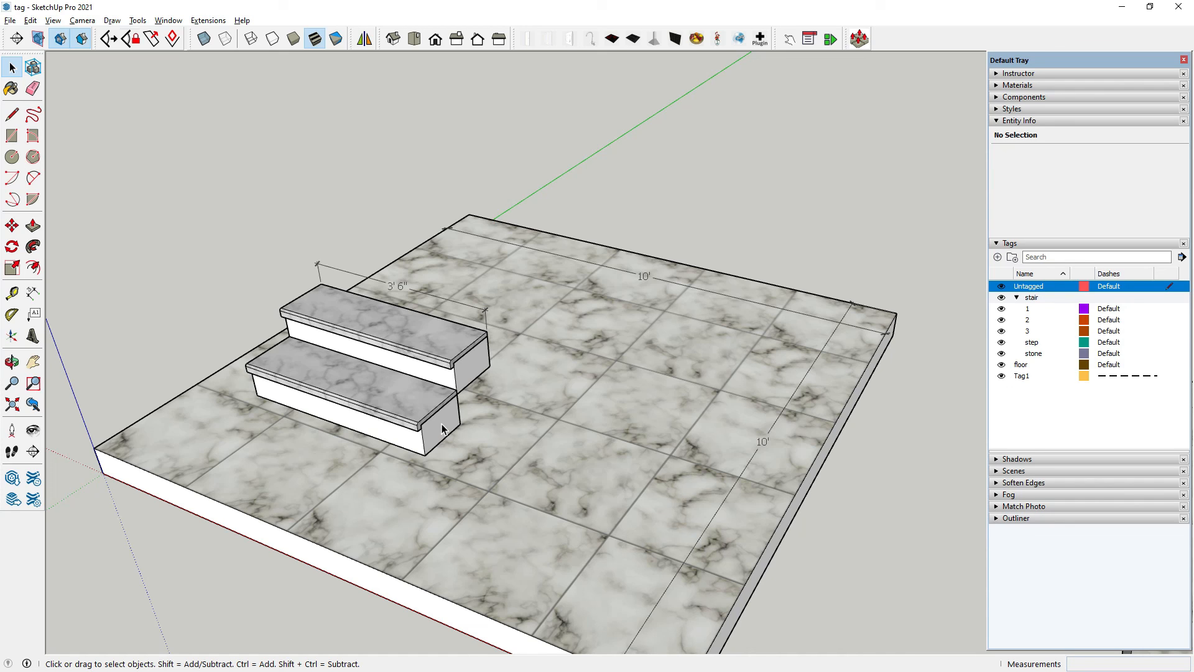
{"action": "scroll", "coordinate": [442, 423], "scroll_direction": "down", "scroll_amount": 10}
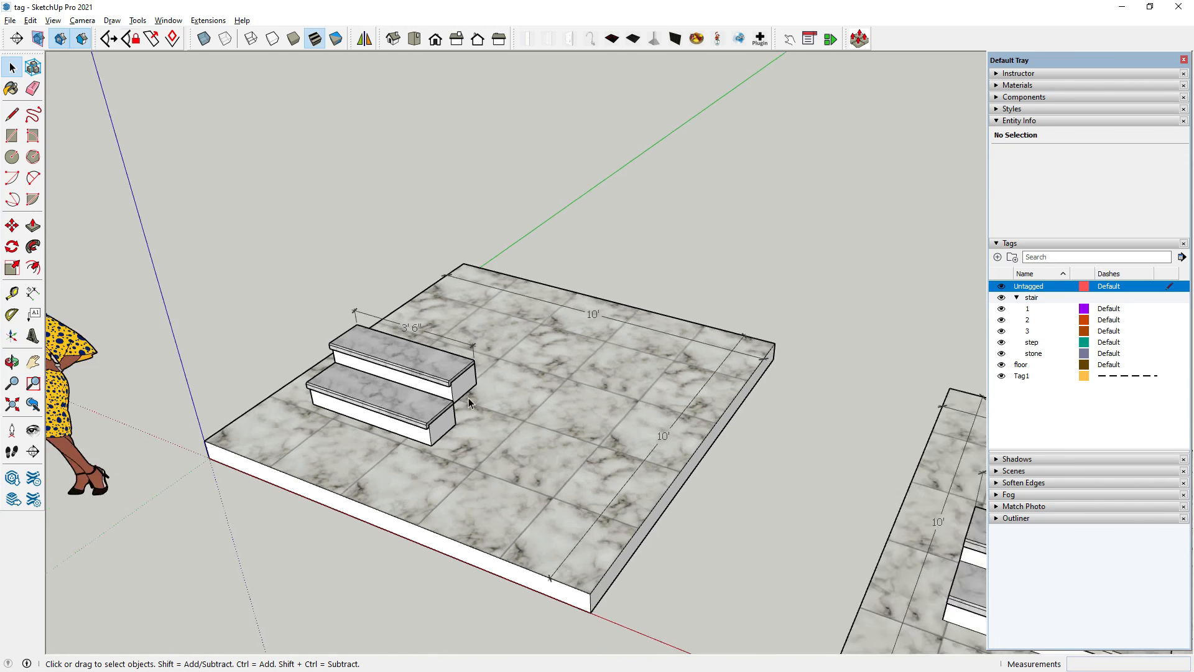
{"action": "middle_click_drag", "start_coordinate": [467, 398], "coordinate": [576, 449]}
{"action": "scroll", "coordinate": [589, 413], "scroll_direction": "up", "scroll_amount": 1}
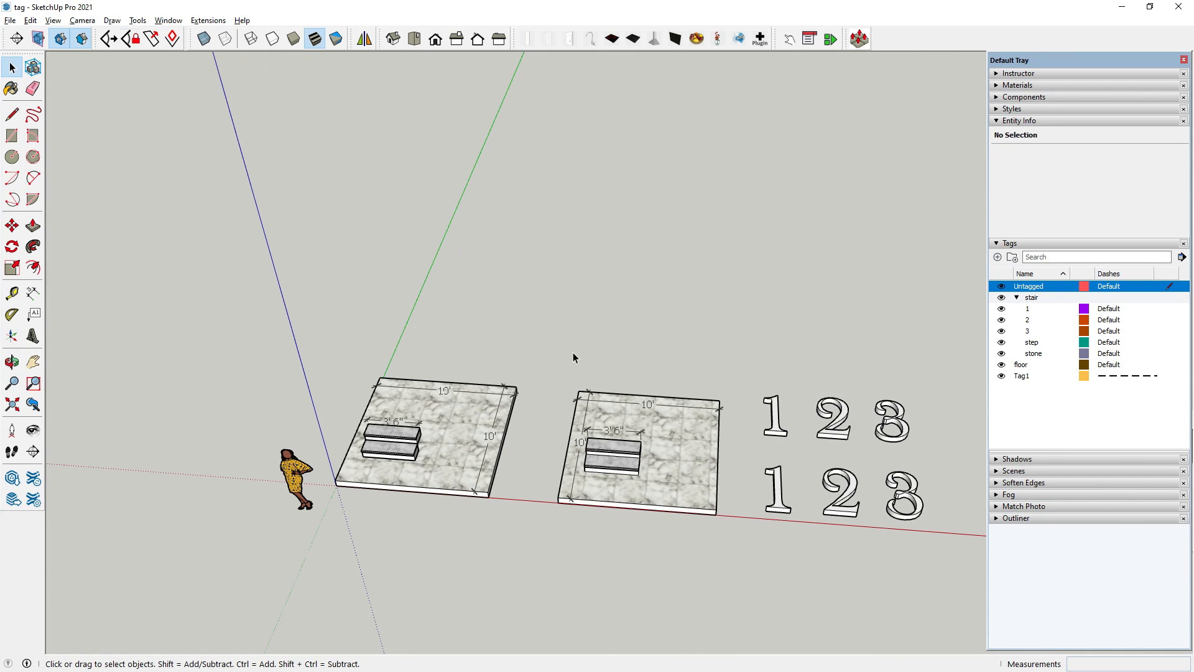